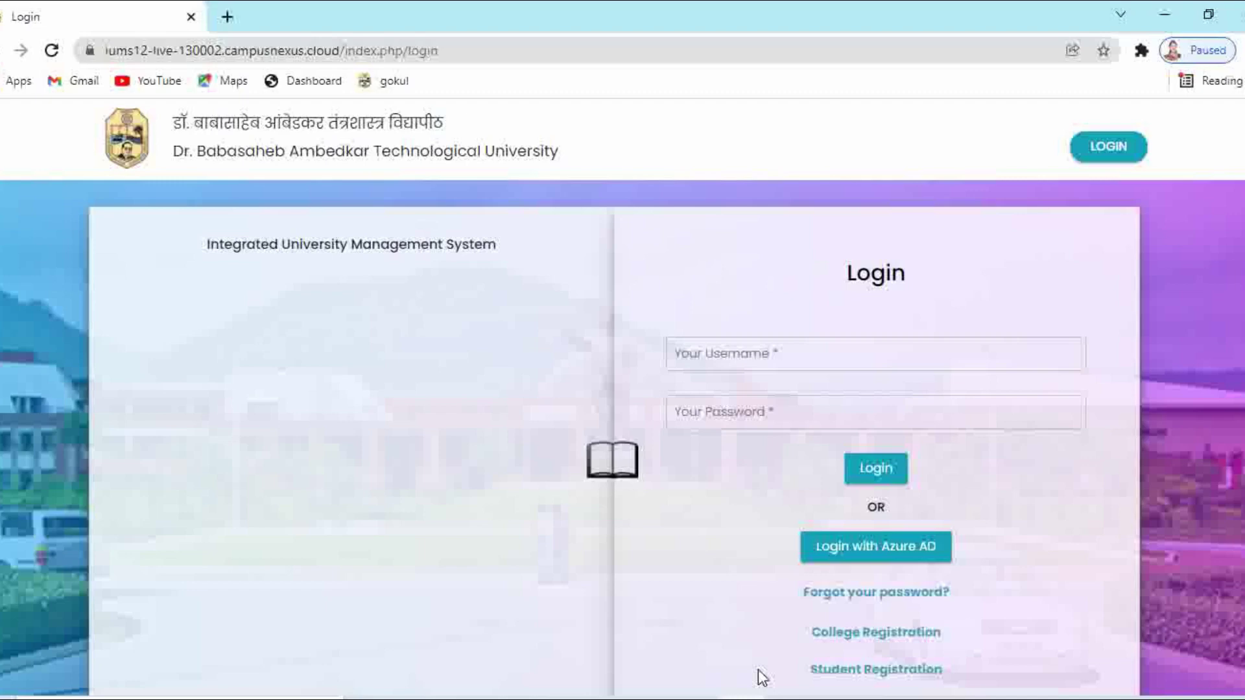
Start Direct Mode of Admission registration, confirm the instructions were read, and proceed to the form
{"action": "left_click", "coordinate": [861, 667]}
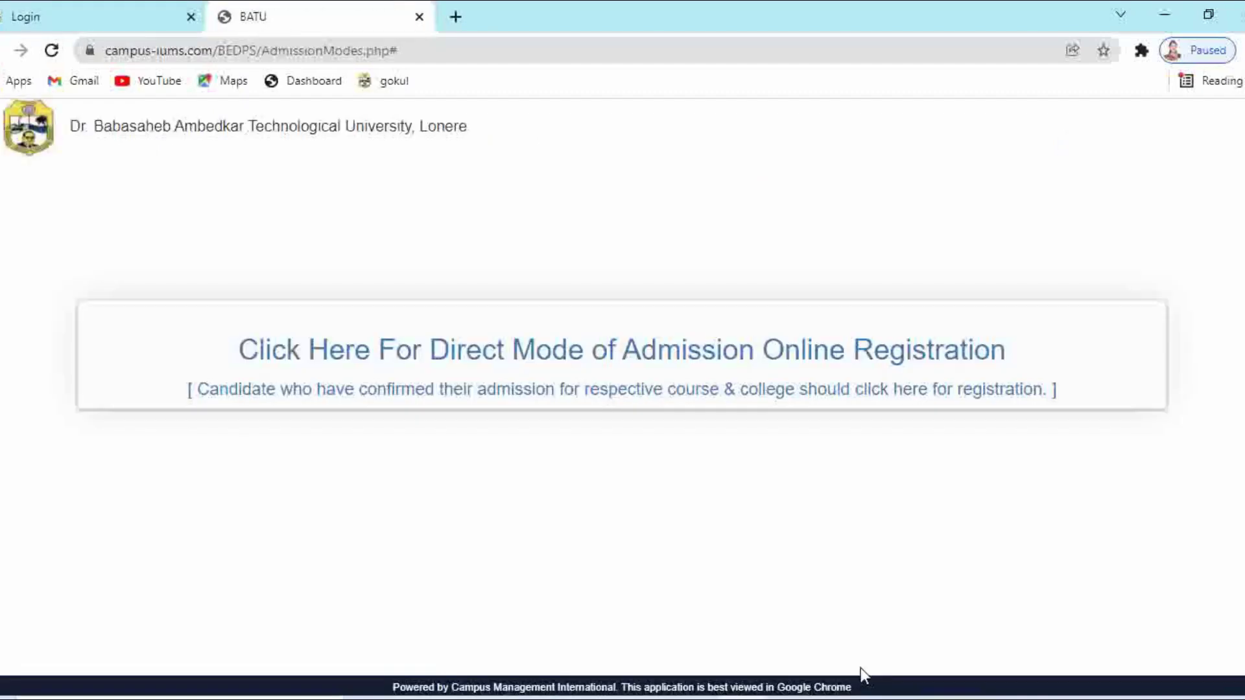
{"action": "left_click", "coordinate": [510, 365]}
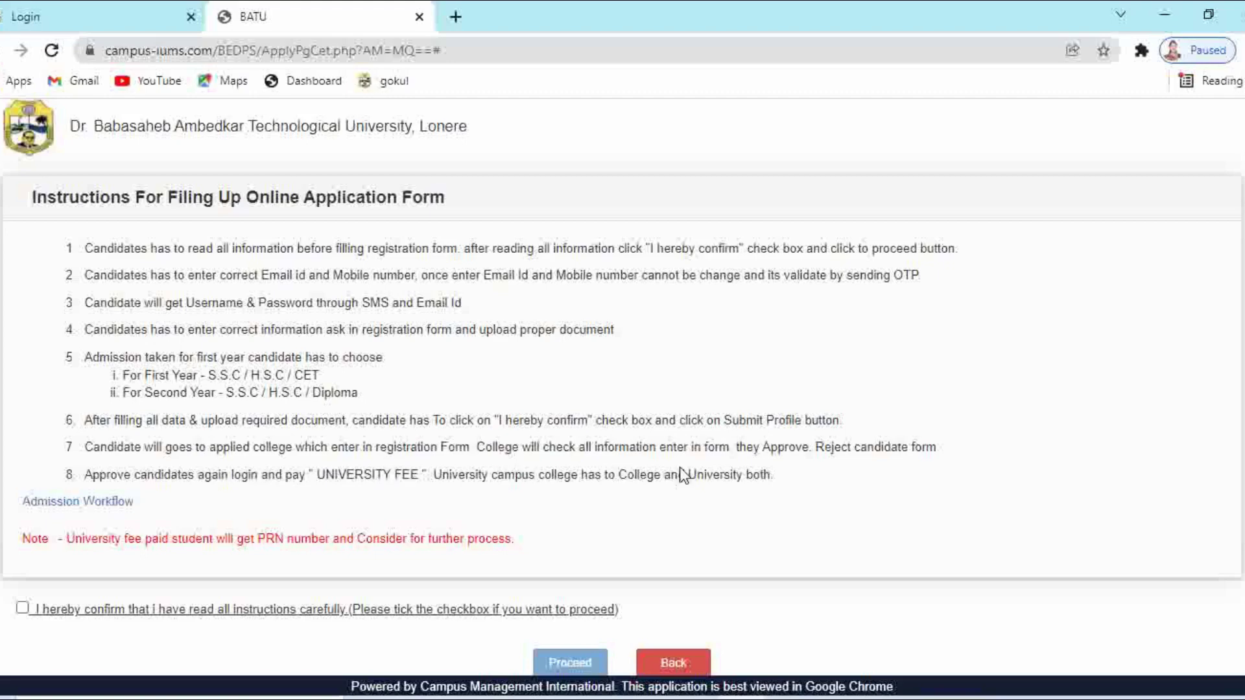
{"action": "left_click", "coordinate": [22, 609]}
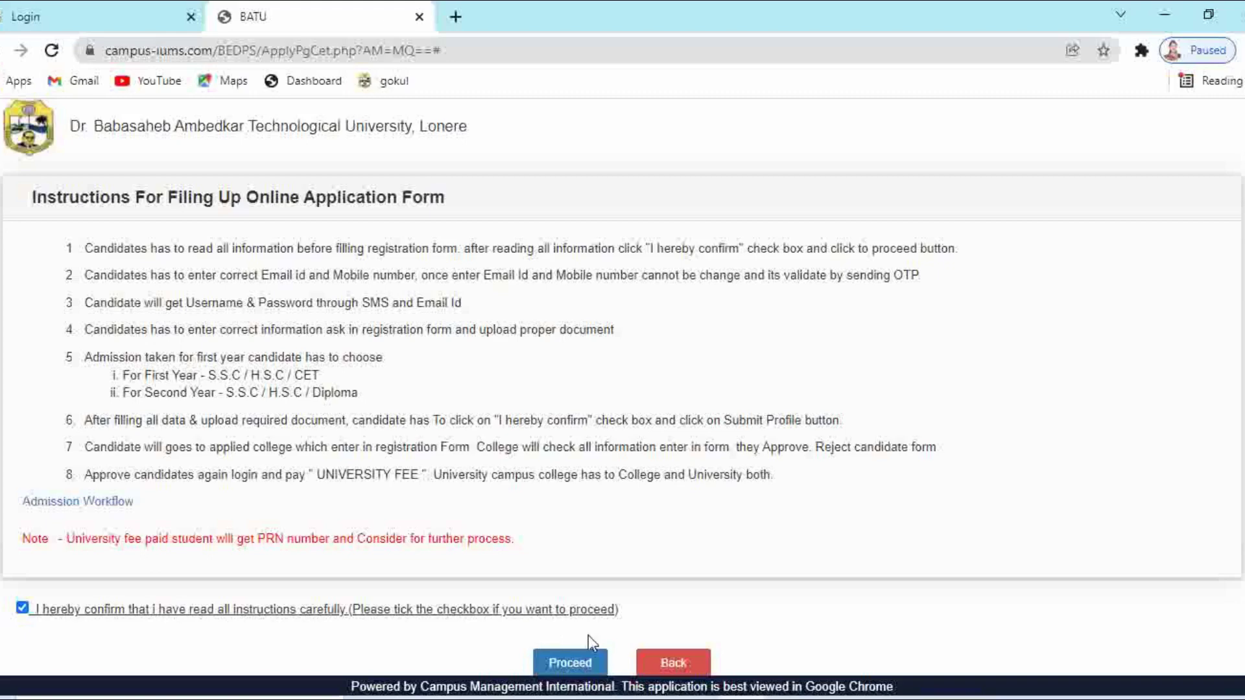
{"action": "left_click", "coordinate": [585, 664]}
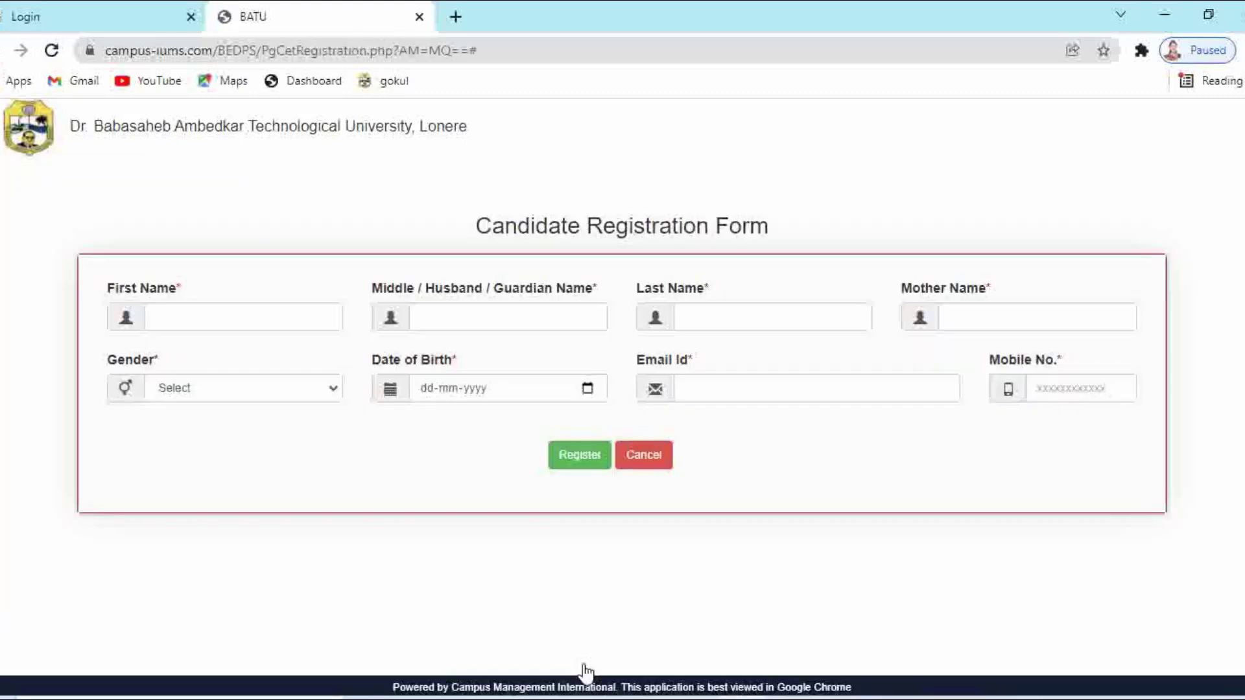
Enter the candidate's first, middle, last and mother's names, and select Female as gender
{"action": "left_click", "coordinate": [194, 323]}
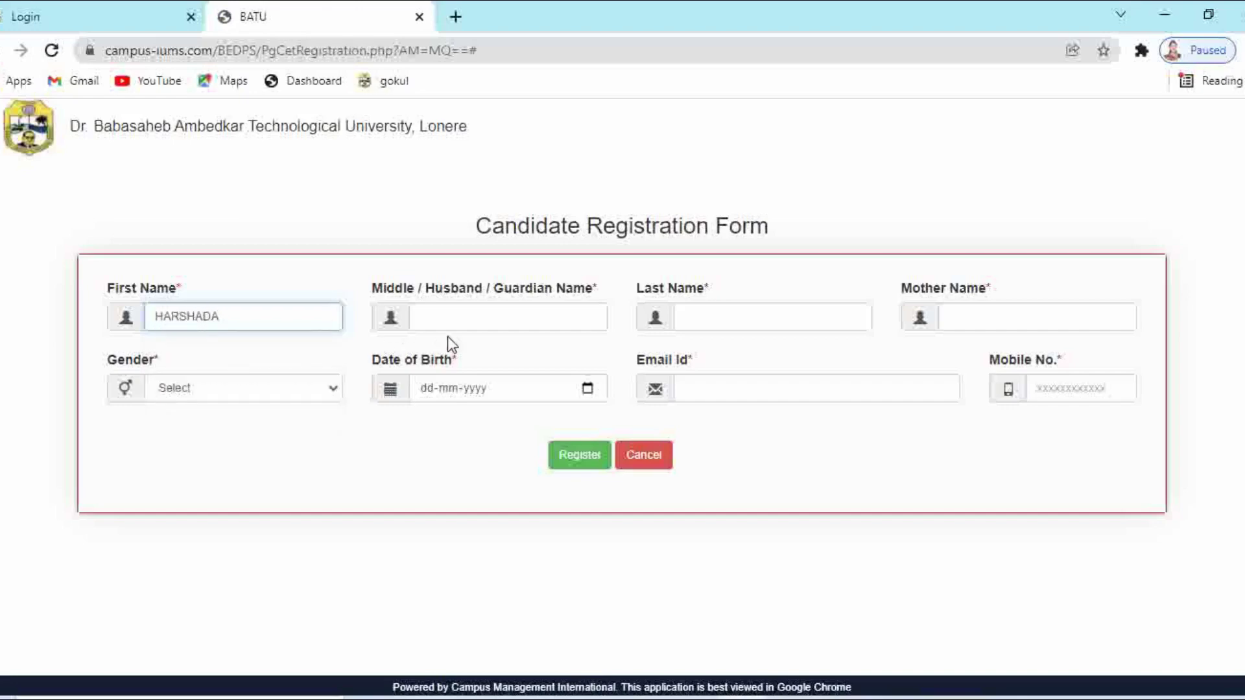
{"action": "left_click", "coordinate": [445, 315]}
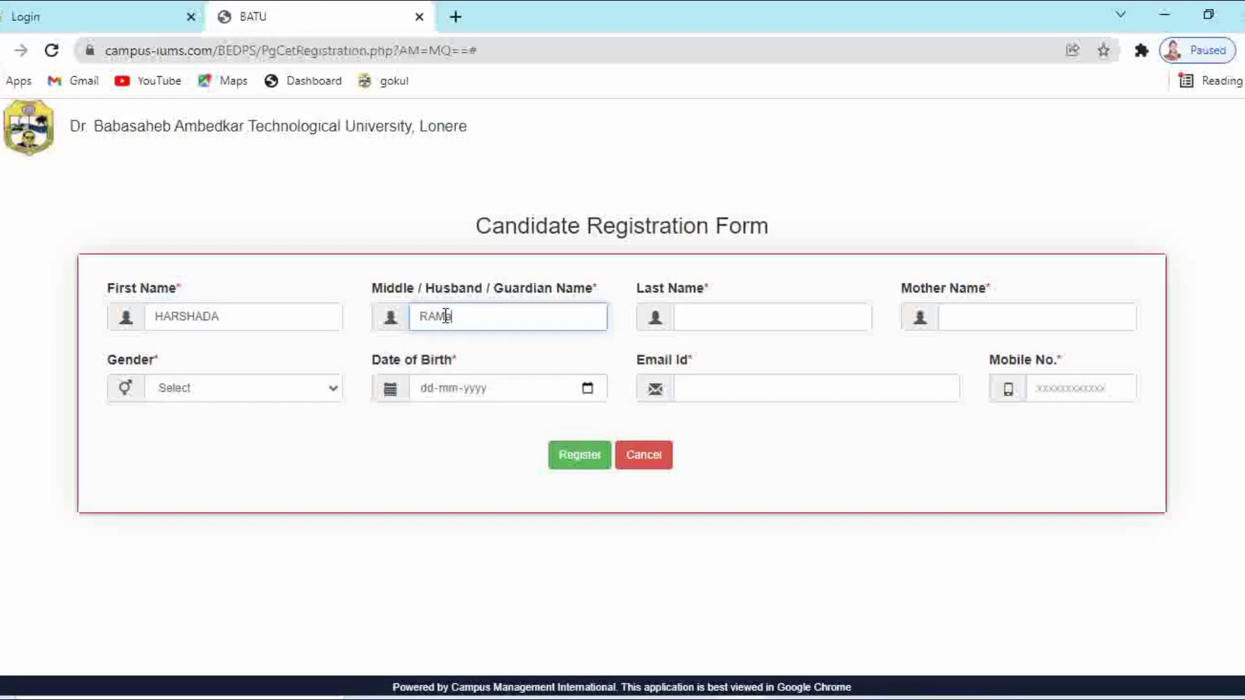
{"action": "left_click", "coordinate": [724, 311]}
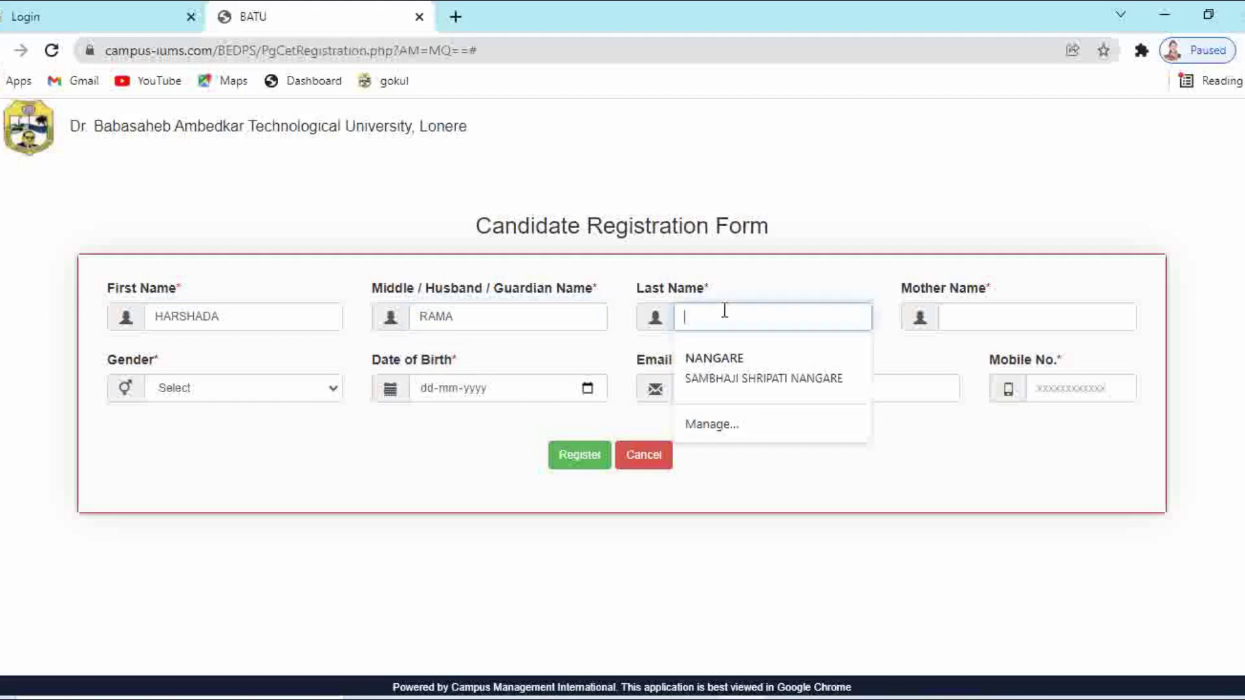
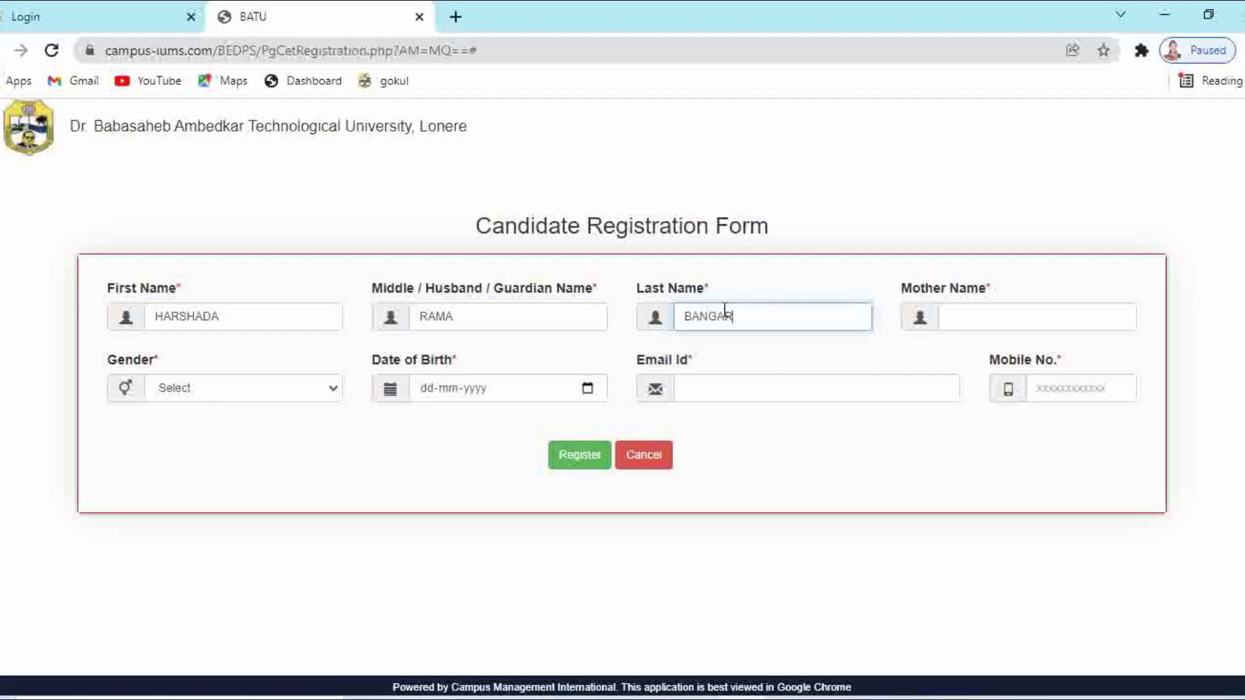
{"action": "left_click", "coordinate": [1057, 320]}
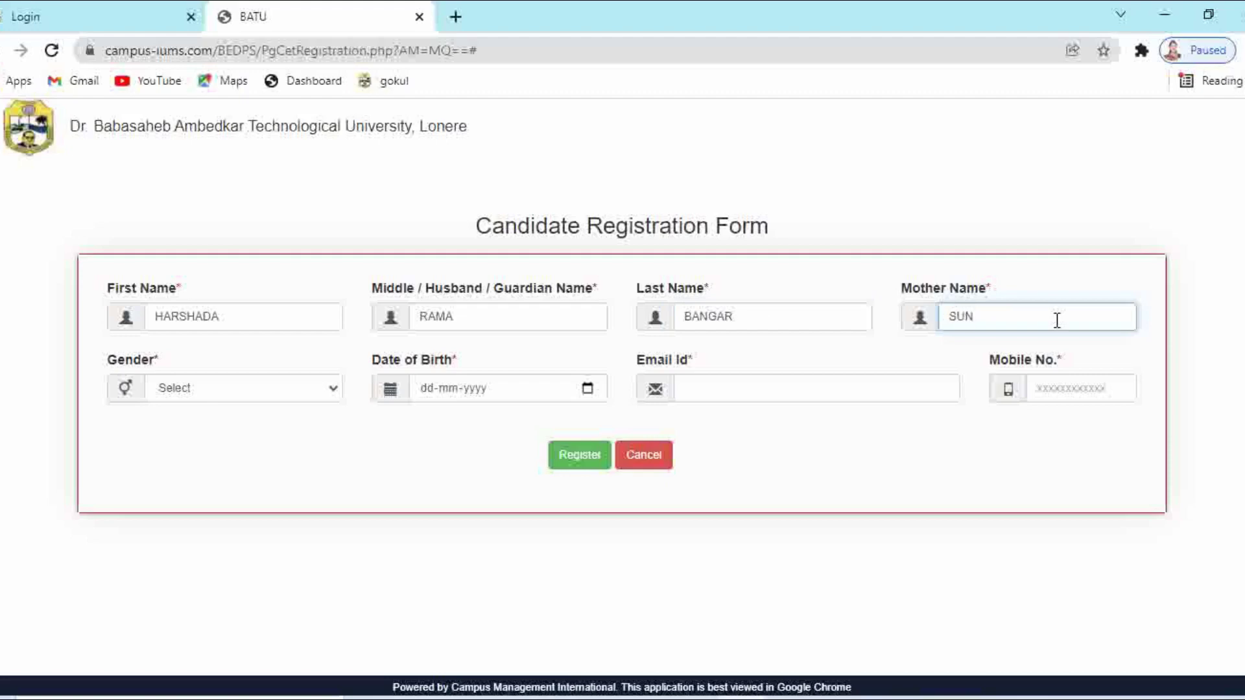
{"action": "left_click", "coordinate": [243, 394]}
{"action": "left_click", "coordinate": [221, 445]}
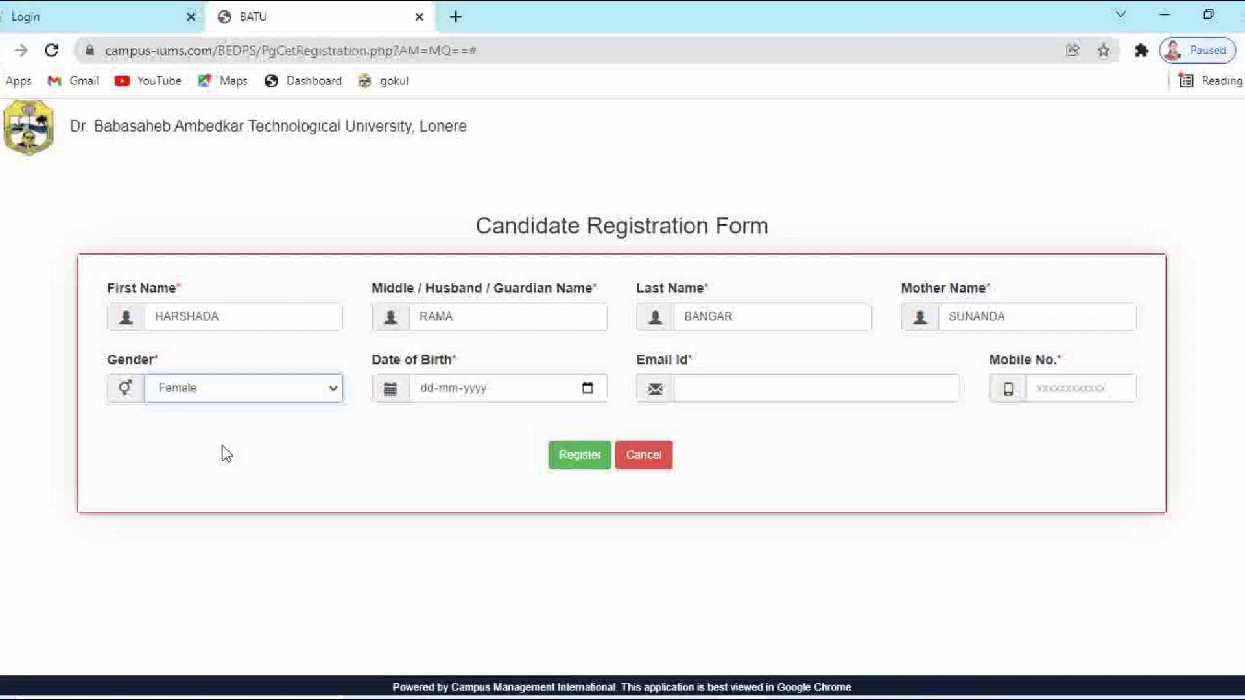
Enter the candidate's date of birth in dd-mm-yyyy form after trying the calendar picker
{"action": "left_click", "coordinate": [515, 395]}
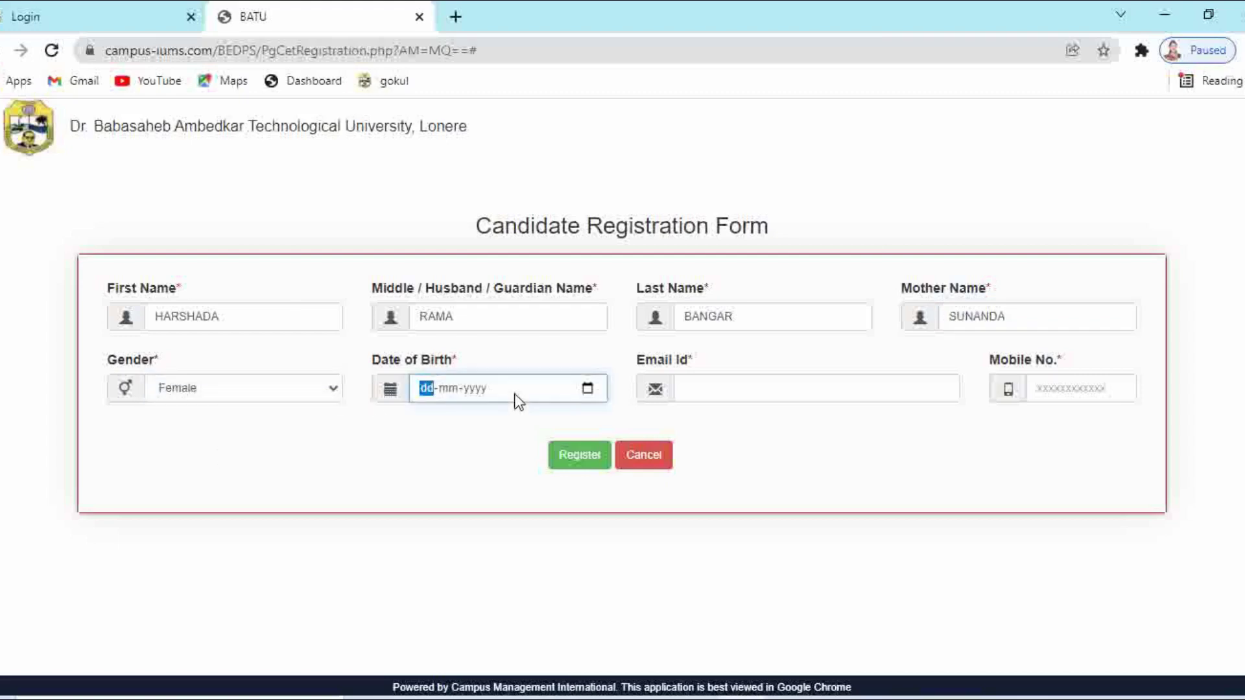
{"action": "left_click", "coordinate": [587, 387]}
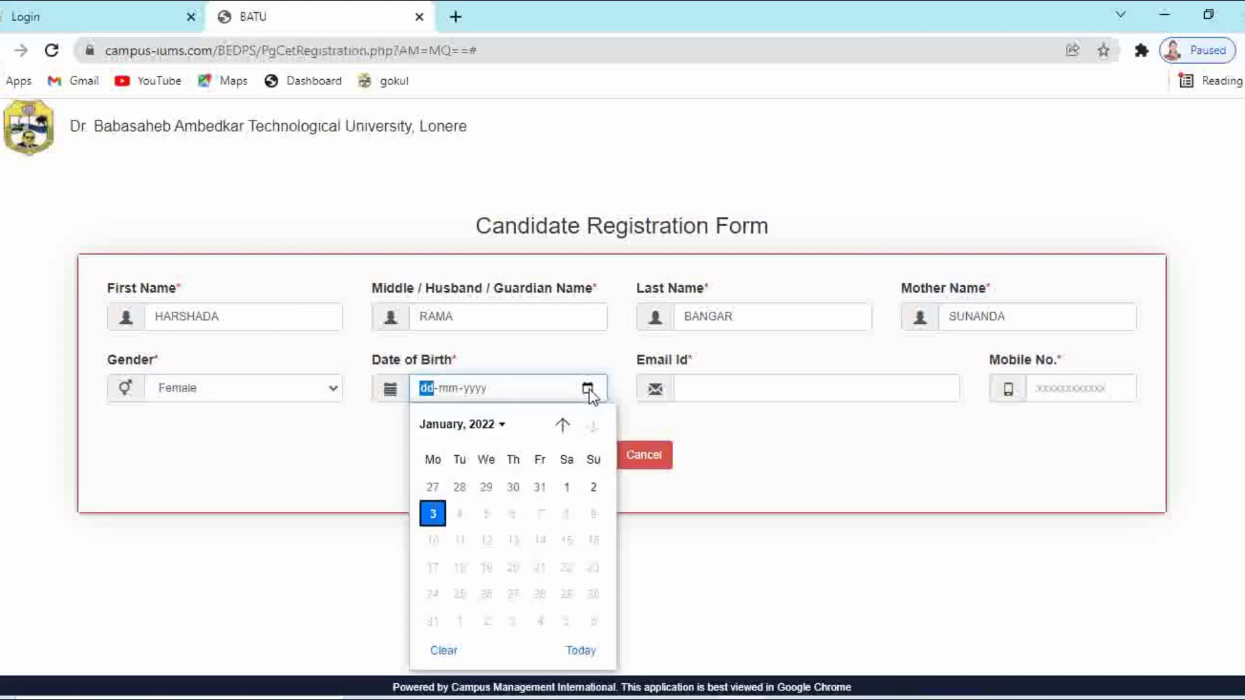
{"action": "left_click", "coordinate": [473, 389]}
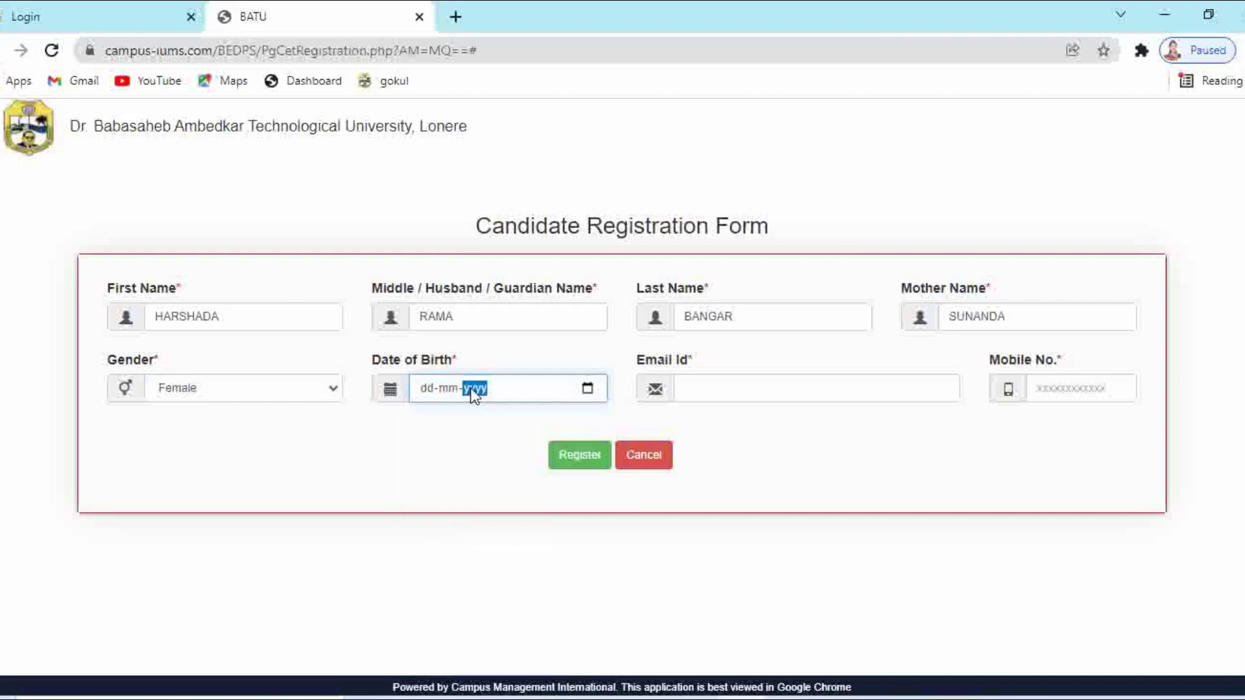
{"action": "left_click", "coordinate": [588, 389]}
{"action": "left_click", "coordinate": [507, 432]}
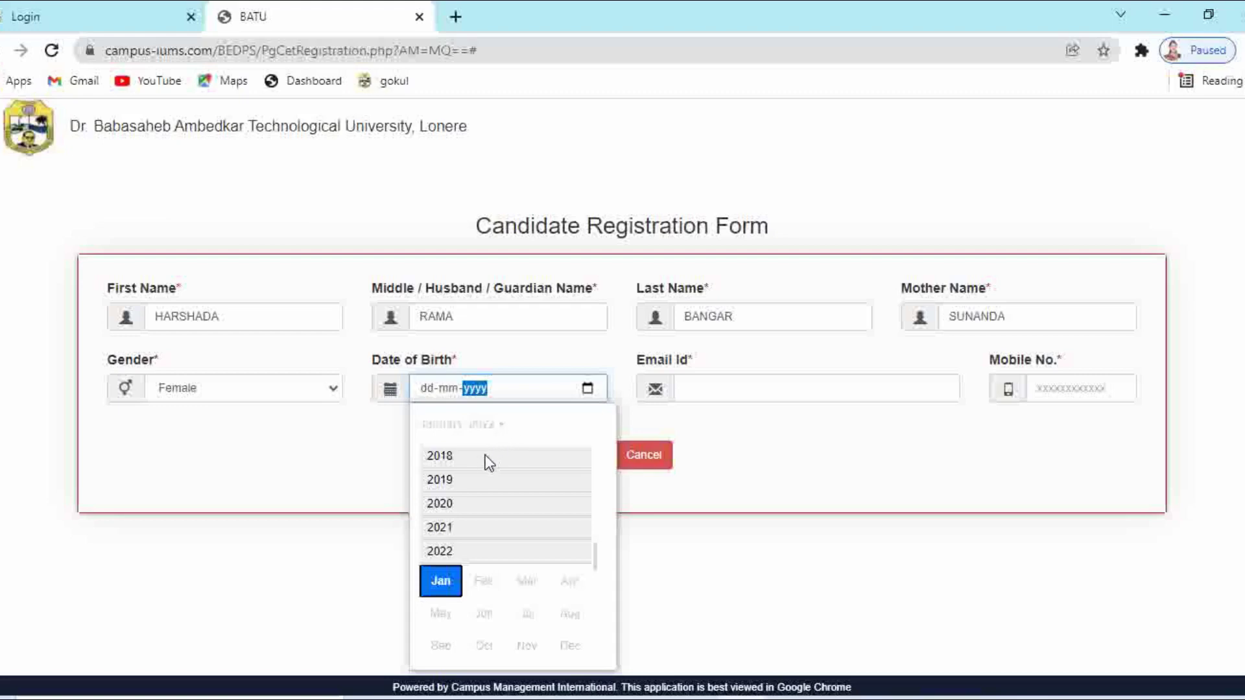
{"action": "left_click", "coordinate": [427, 389]}
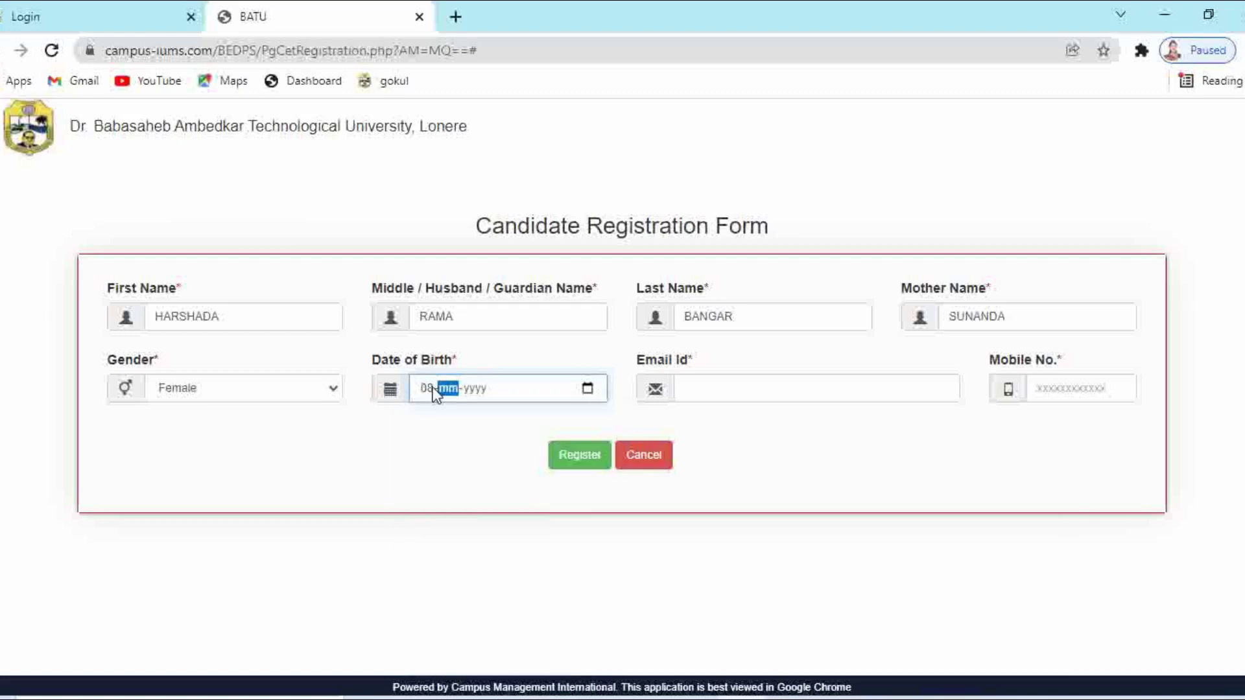
Fill in the candidate's e-mail and mobile number, register, and close the Success dialog
{"action": "left_click", "coordinate": [819, 391]}
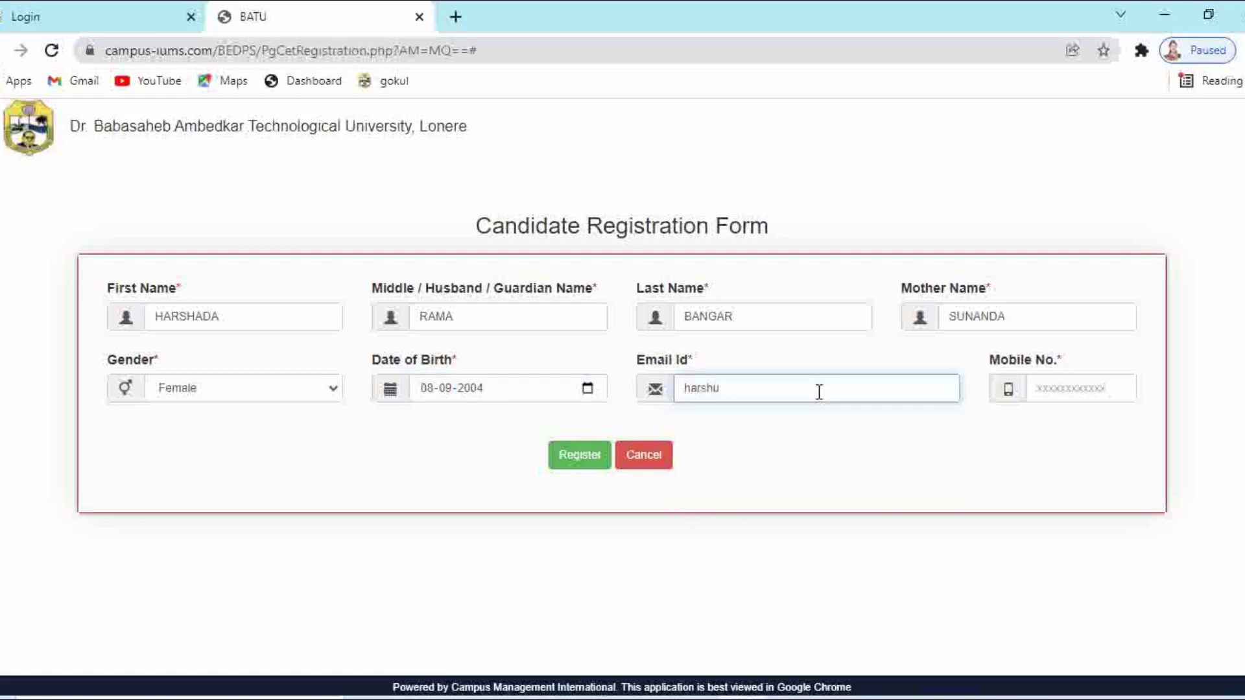
{"action": "left_click", "coordinate": [1055, 388]}
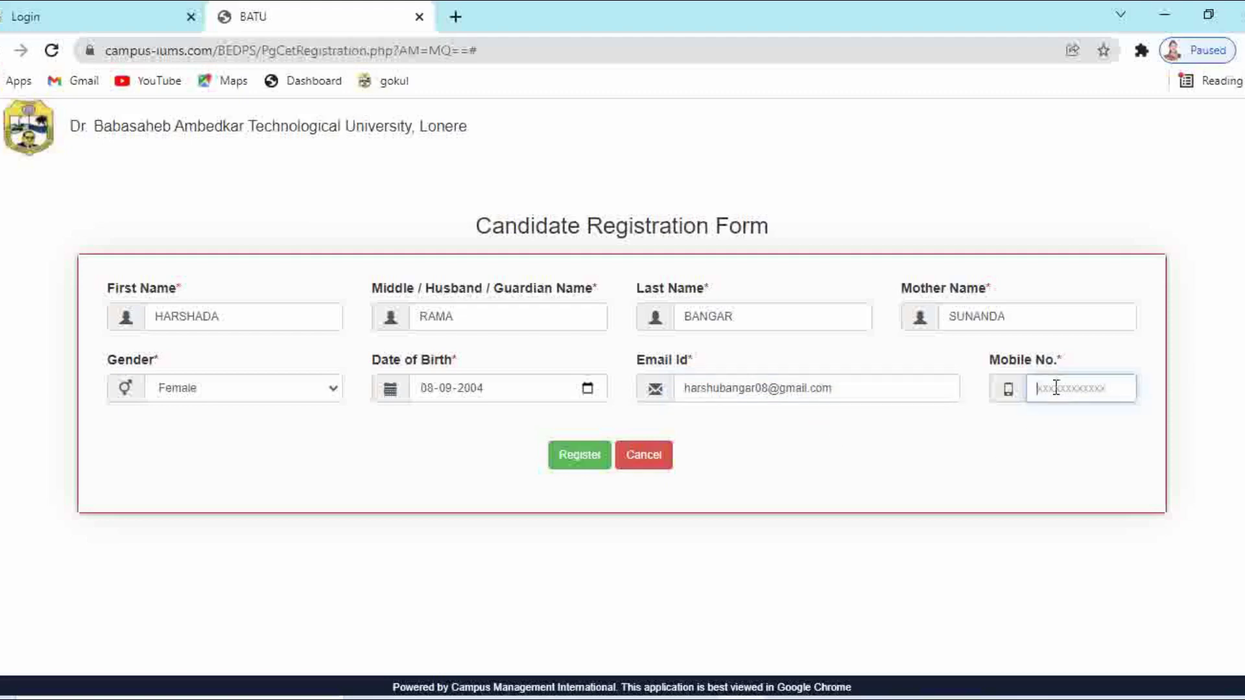
{"action": "left_click", "coordinate": [571, 458]}
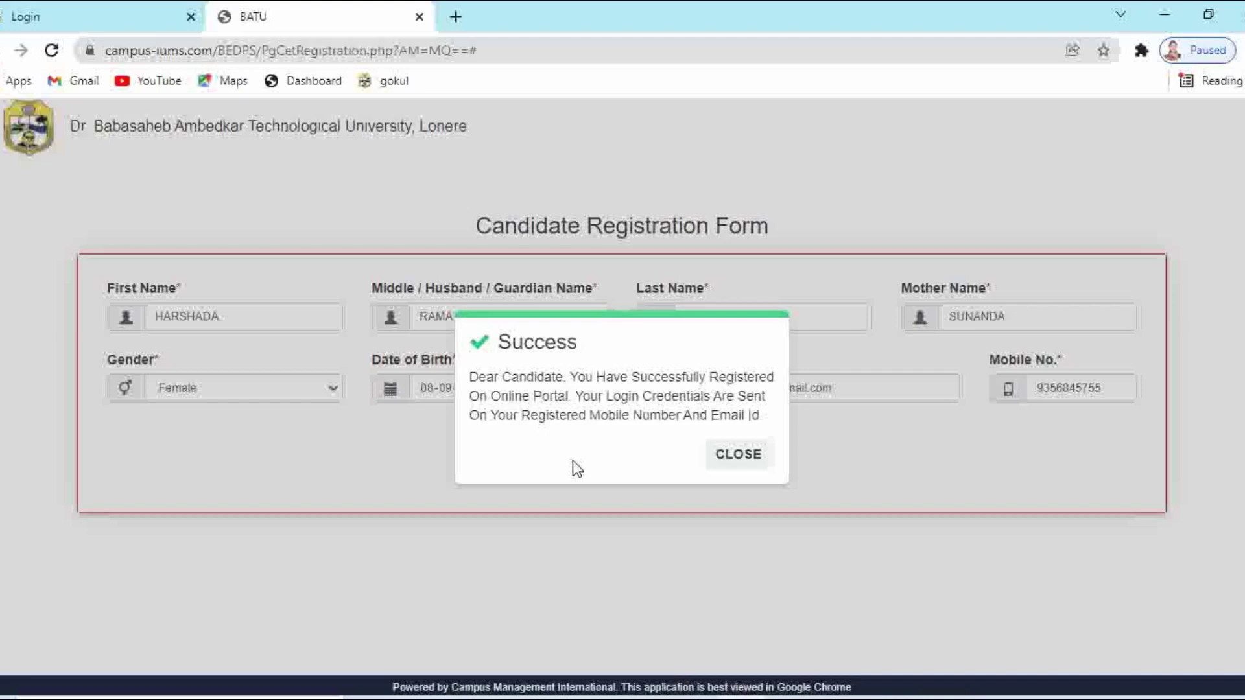
{"action": "left_click", "coordinate": [739, 454]}
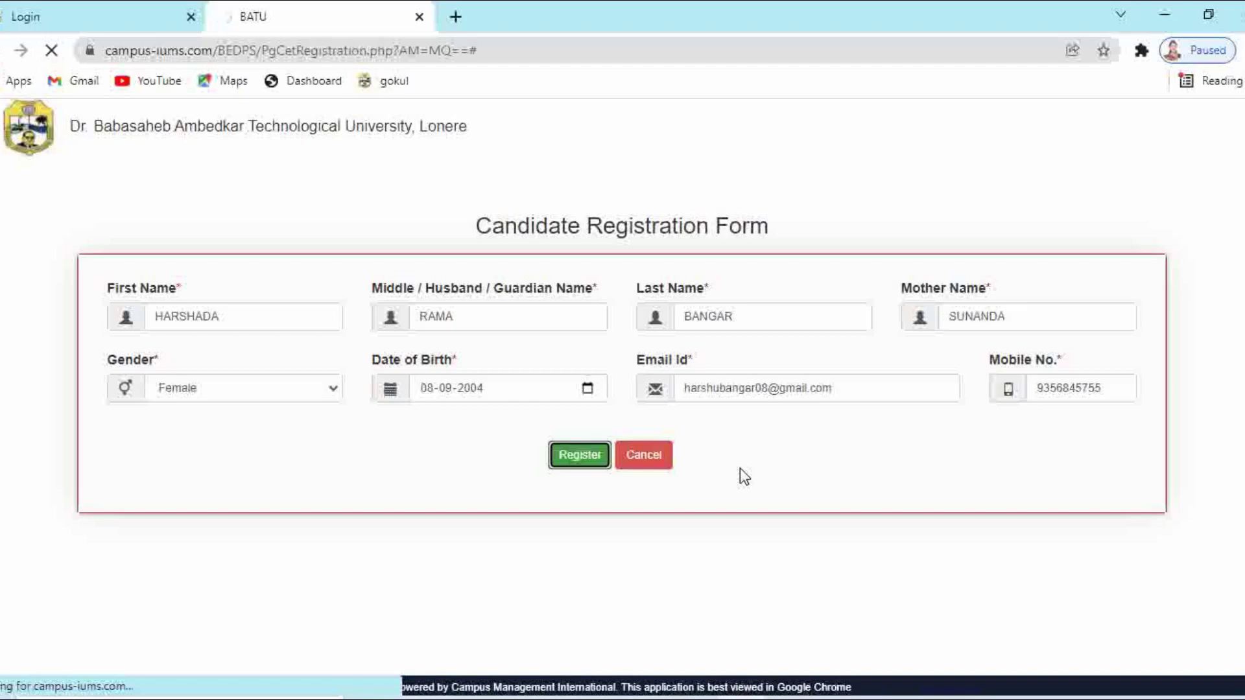
Log in with the saved student username and the account password
{"action": "left_click", "coordinate": [753, 366]}
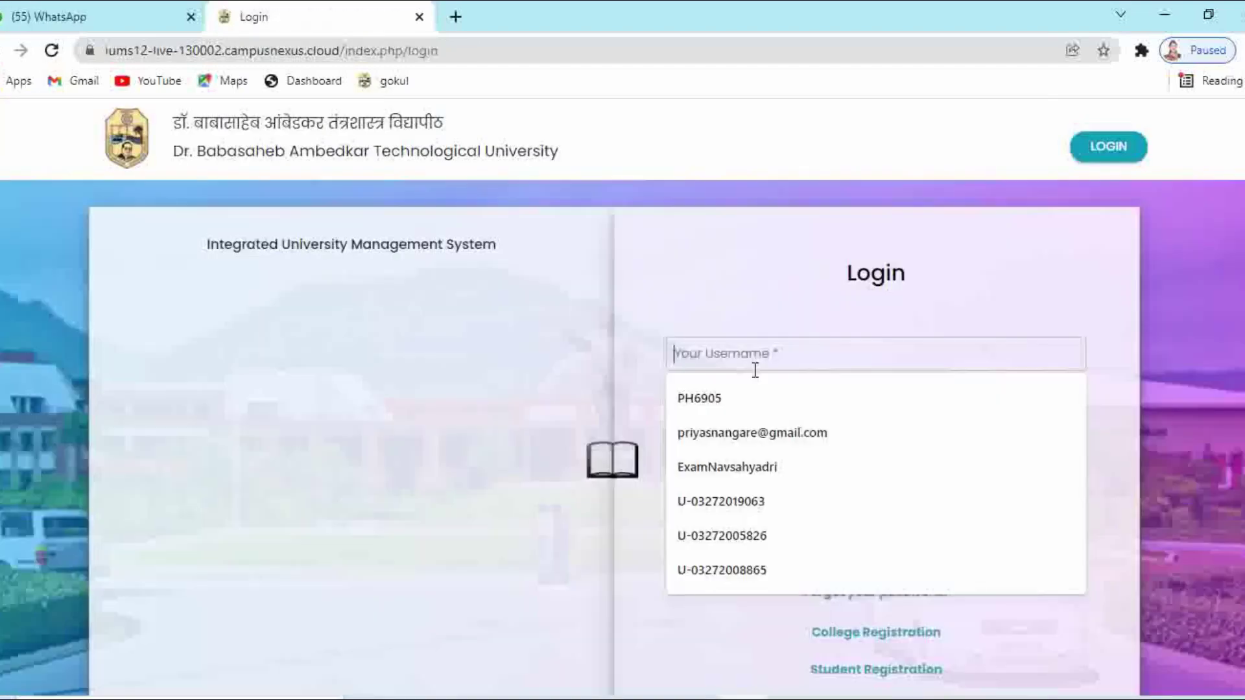
{"action": "left_click", "coordinate": [752, 402]}
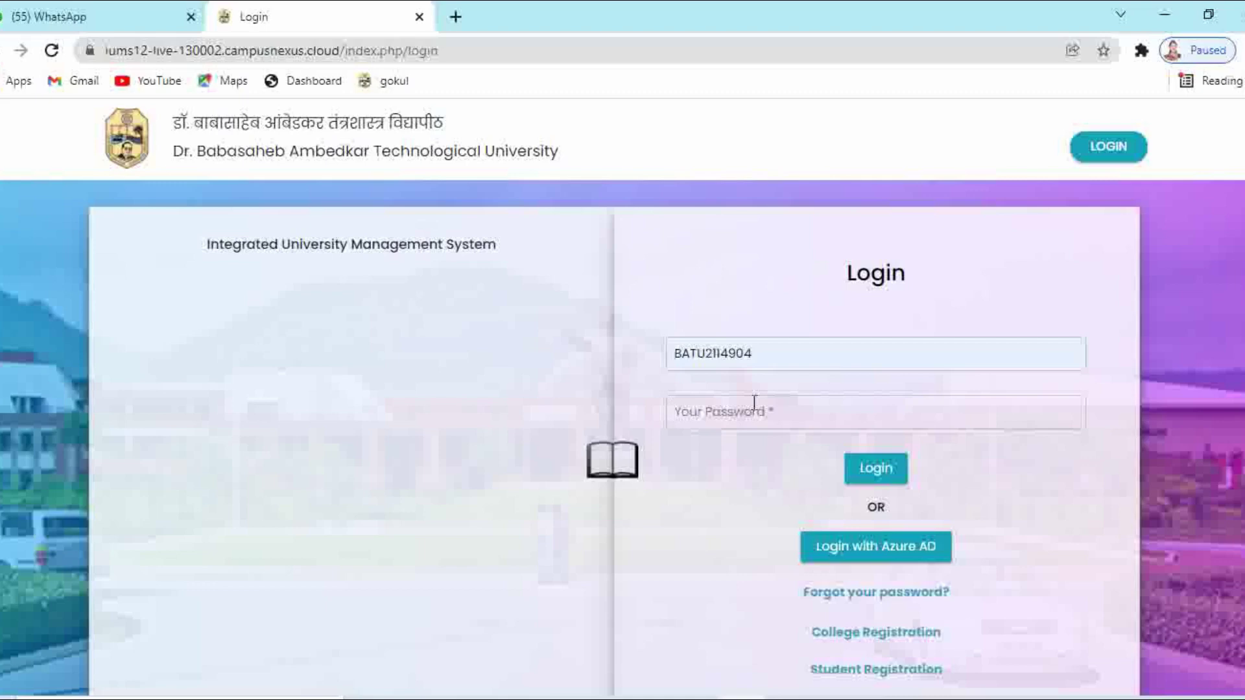
{"action": "type", "text": "**********"}
{"action": "left_click", "coordinate": [881, 478]}
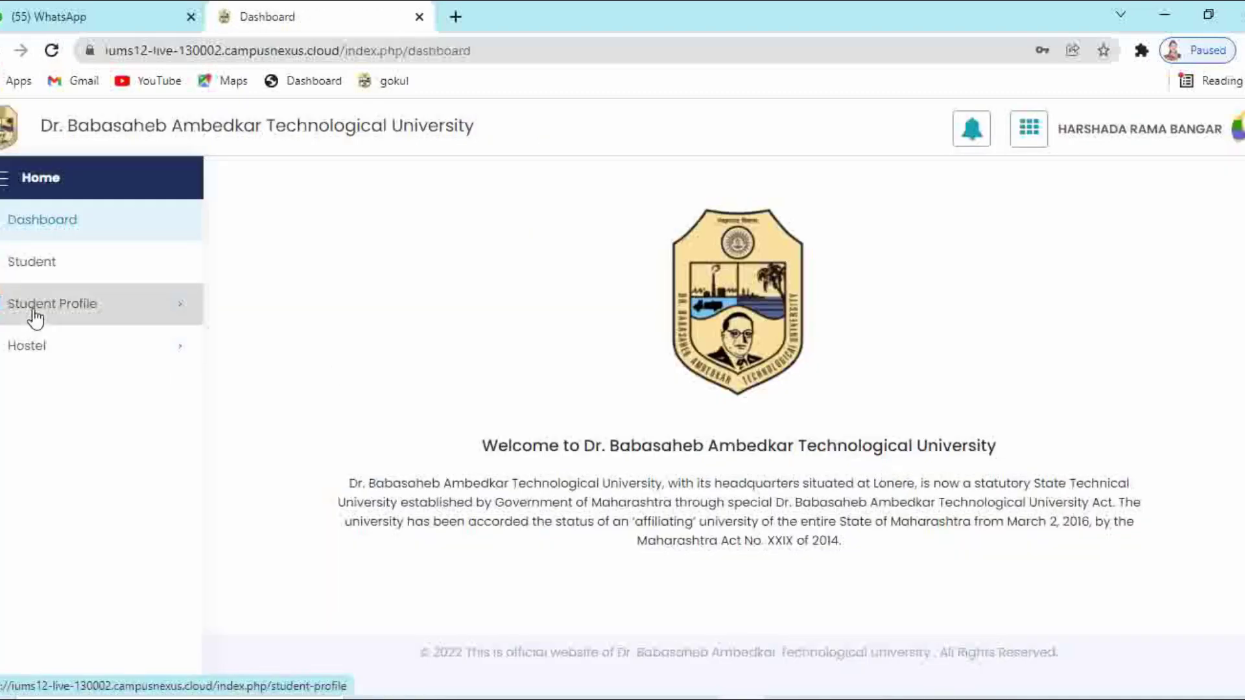
{"action": "left_click", "coordinate": [32, 320]}
Go to Student Profile > Fill Student Profile and open the Fill Form enrollment link
{"action": "left_click", "coordinate": [34, 354]}
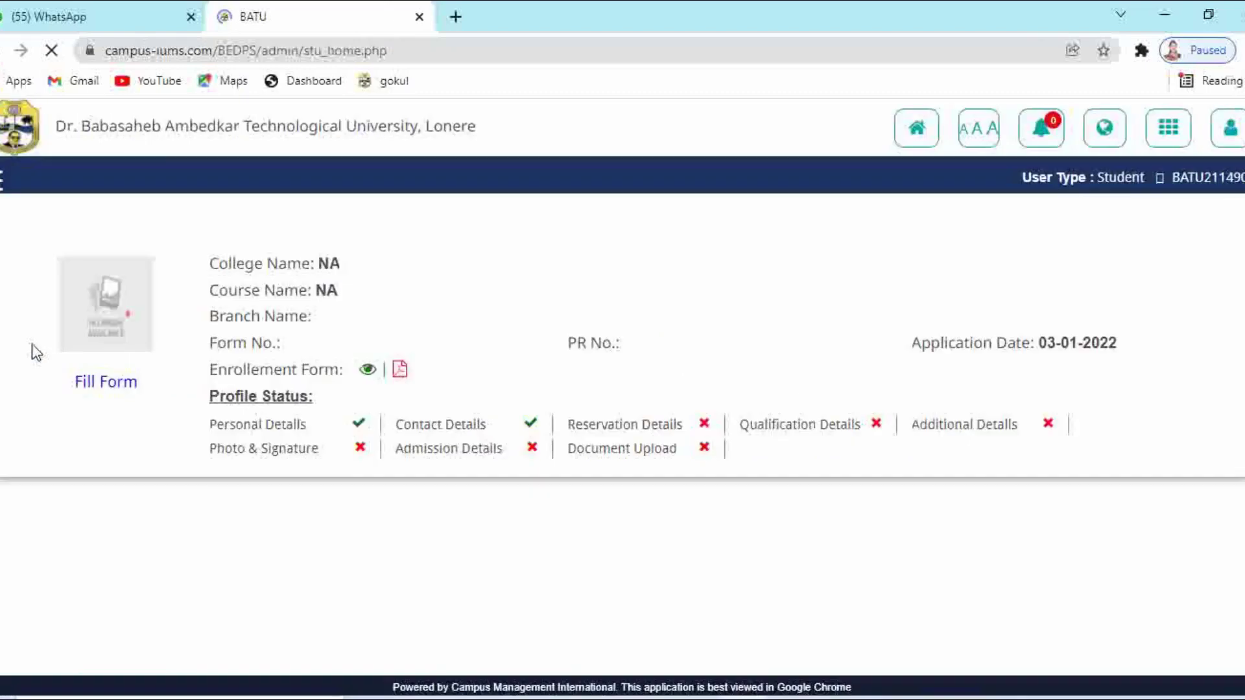
{"action": "left_click", "coordinate": [118, 391]}
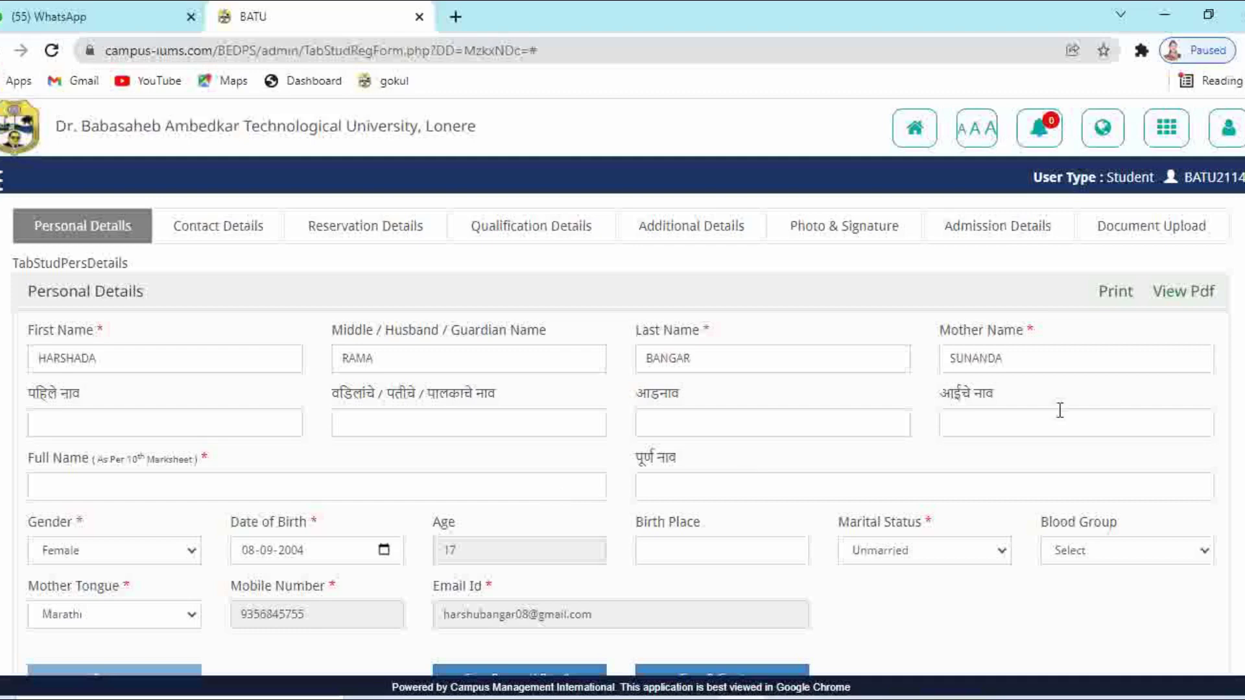
Scroll down to the Full Name field and leave Blood Group unselected
{"action": "scroll", "coordinate": [622, 415], "scroll_direction": "down", "scroll_amount": 1}
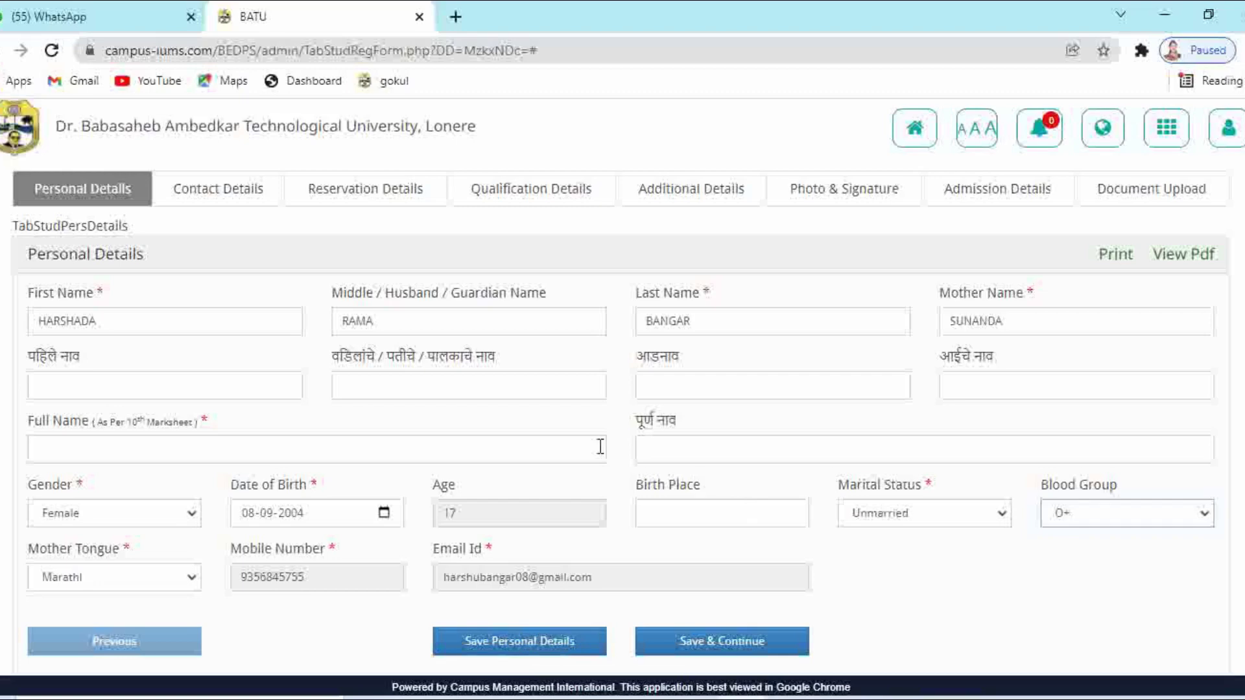
{"action": "left_click", "coordinate": [401, 441]}
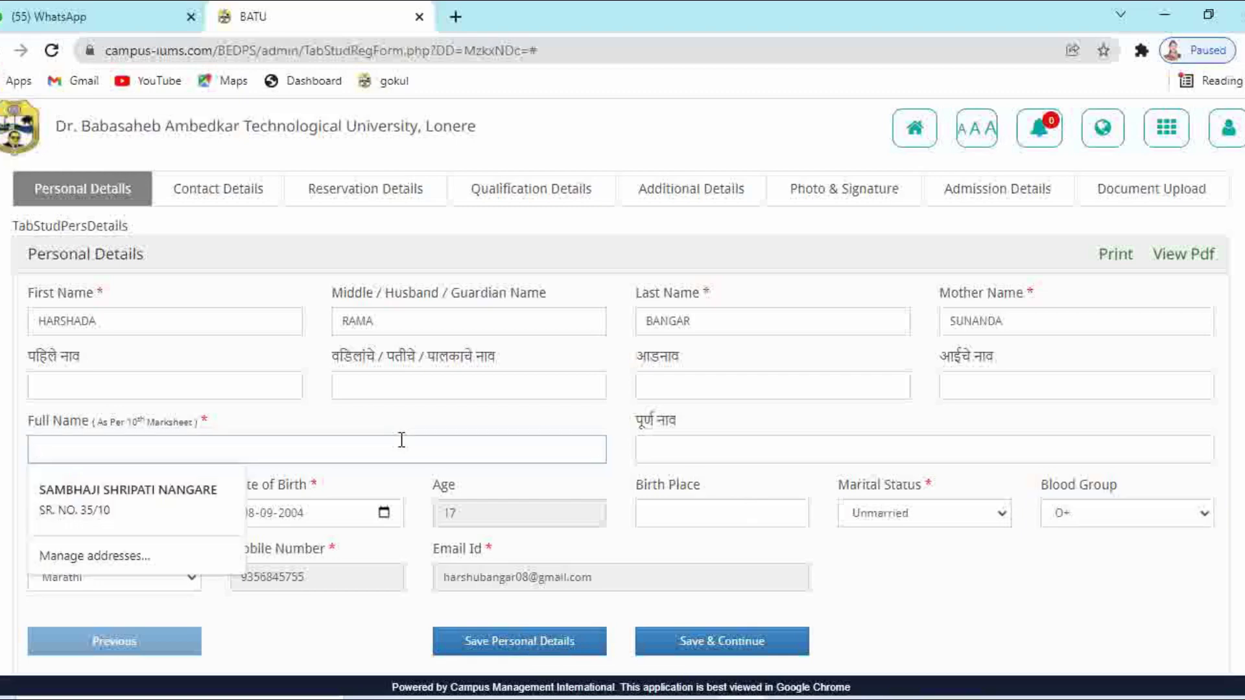
{"action": "left_click", "coordinate": [1173, 512]}
{"action": "left_click", "coordinate": [1131, 536]}
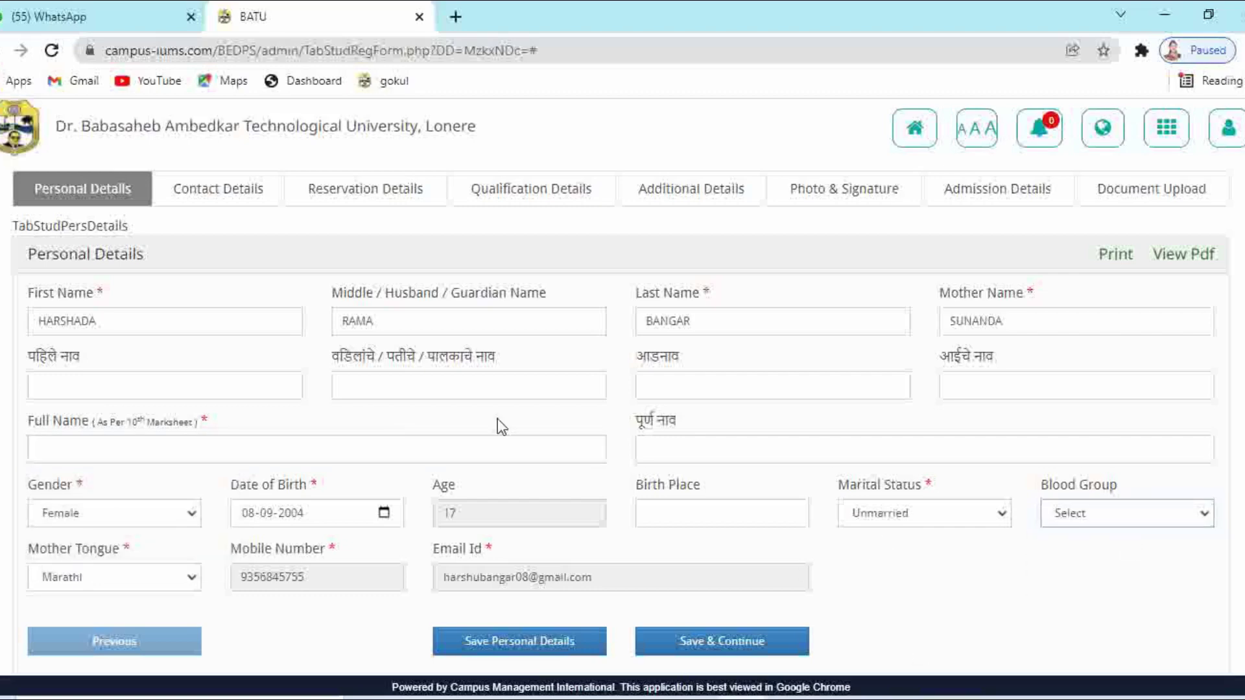
Type the candidate's complete name in capitals as the 10th-marksheet Full Name
{"action": "left_click", "coordinate": [235, 445]}
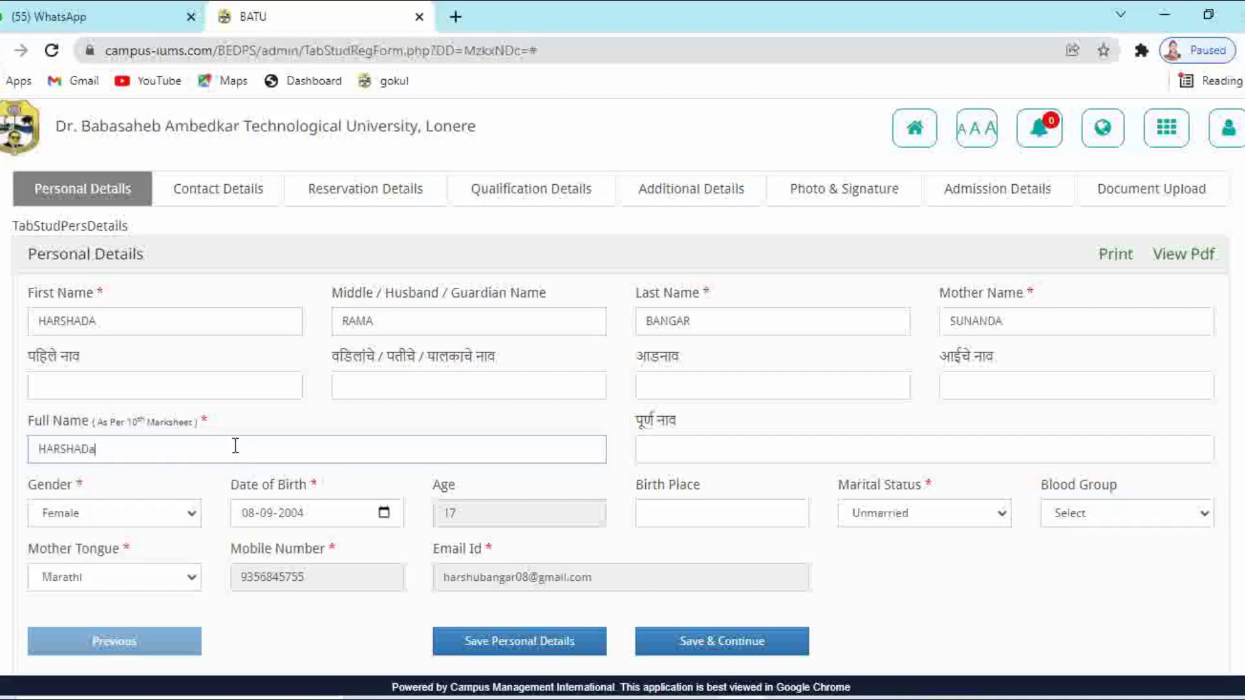
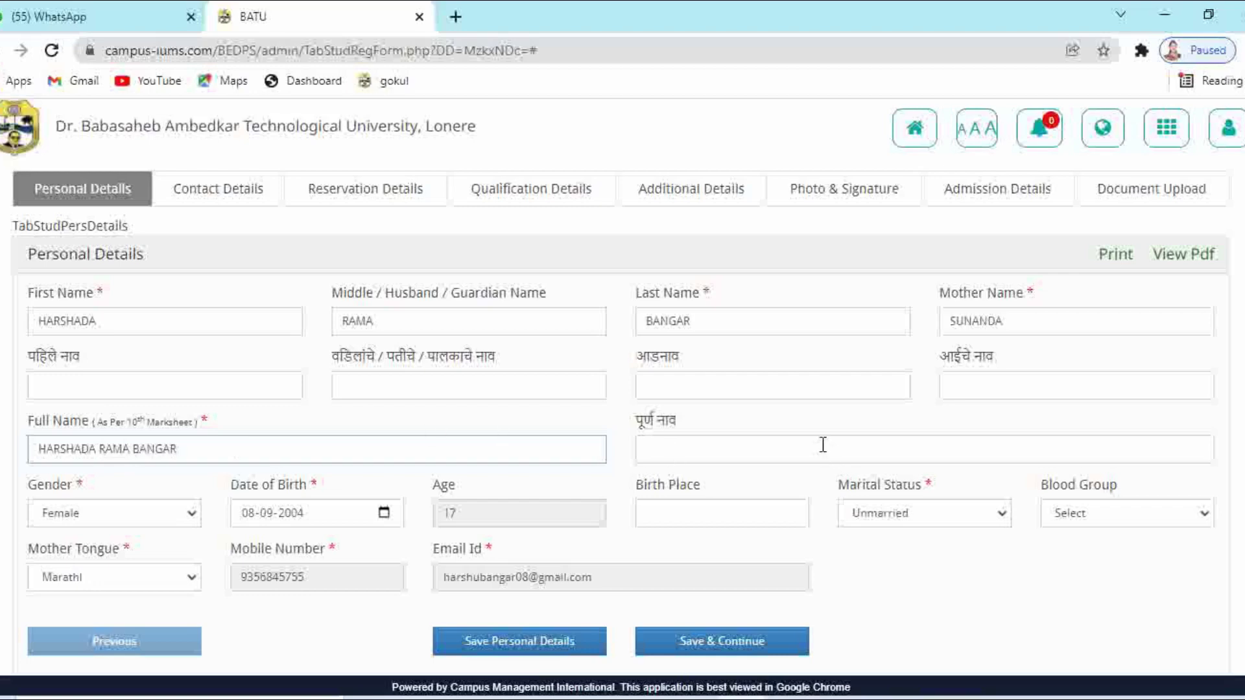
{"action": "left_click", "coordinate": [1169, 516]}
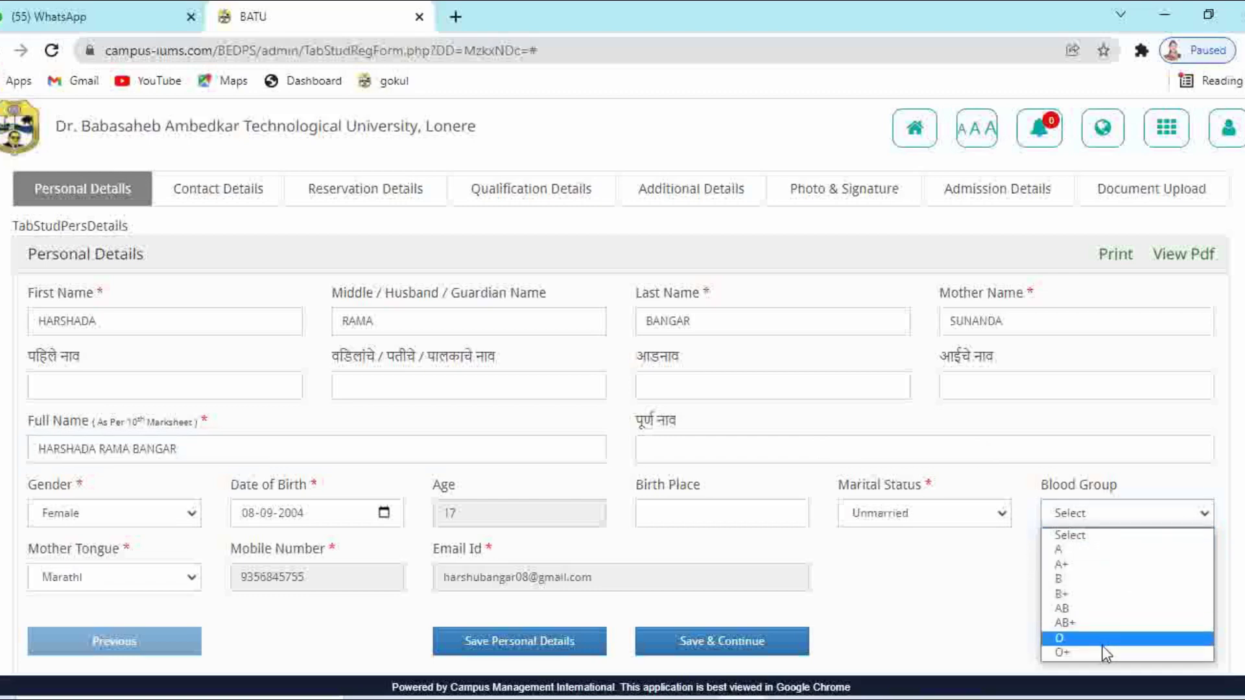
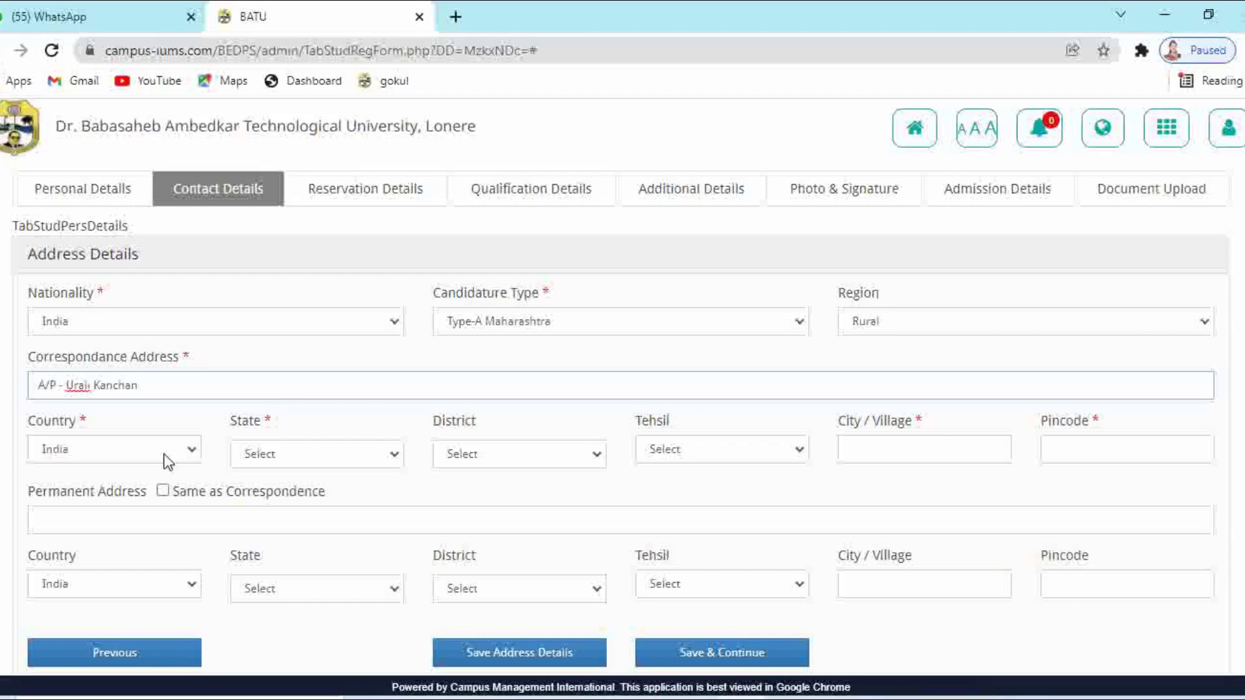
Finish the address line and set state Maharashtra, district Pune, tehsil Haveli
{"action": "left_click", "coordinate": [263, 457]}
{"action": "scroll", "coordinate": [282, 422], "scroll_direction": "down", "scroll_amount": 1}
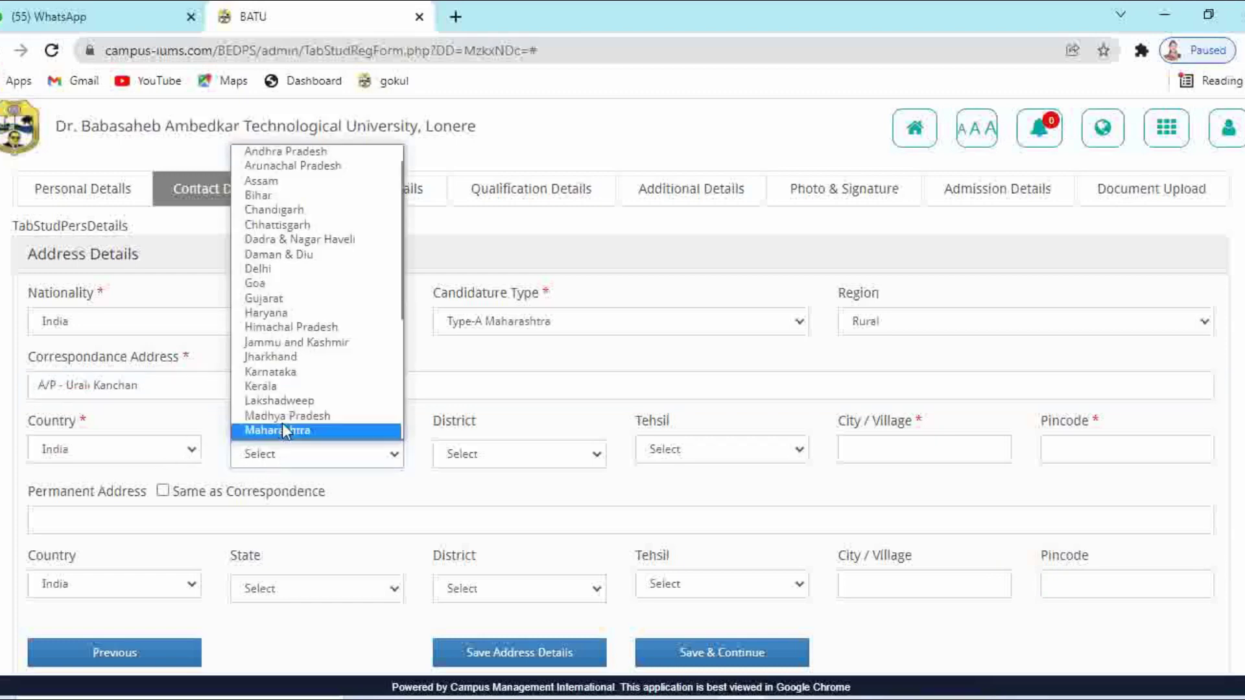
{"action": "left_click", "coordinate": [282, 429]}
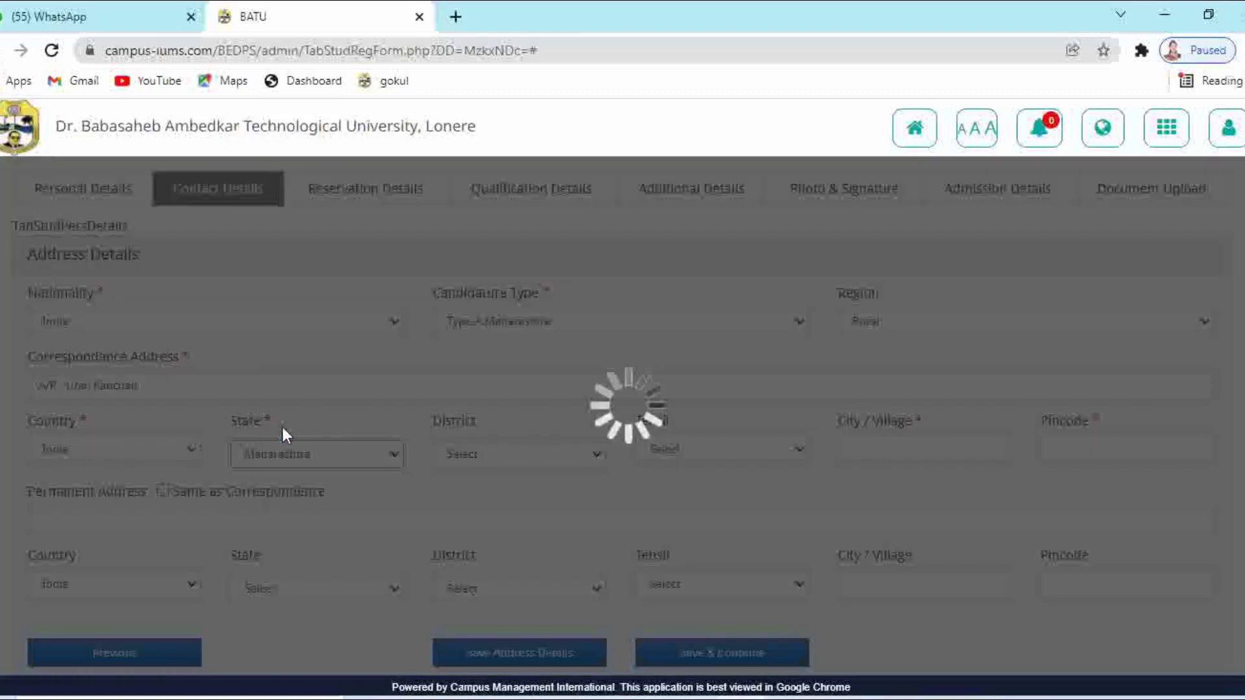
{"action": "left_click", "coordinate": [485, 457]}
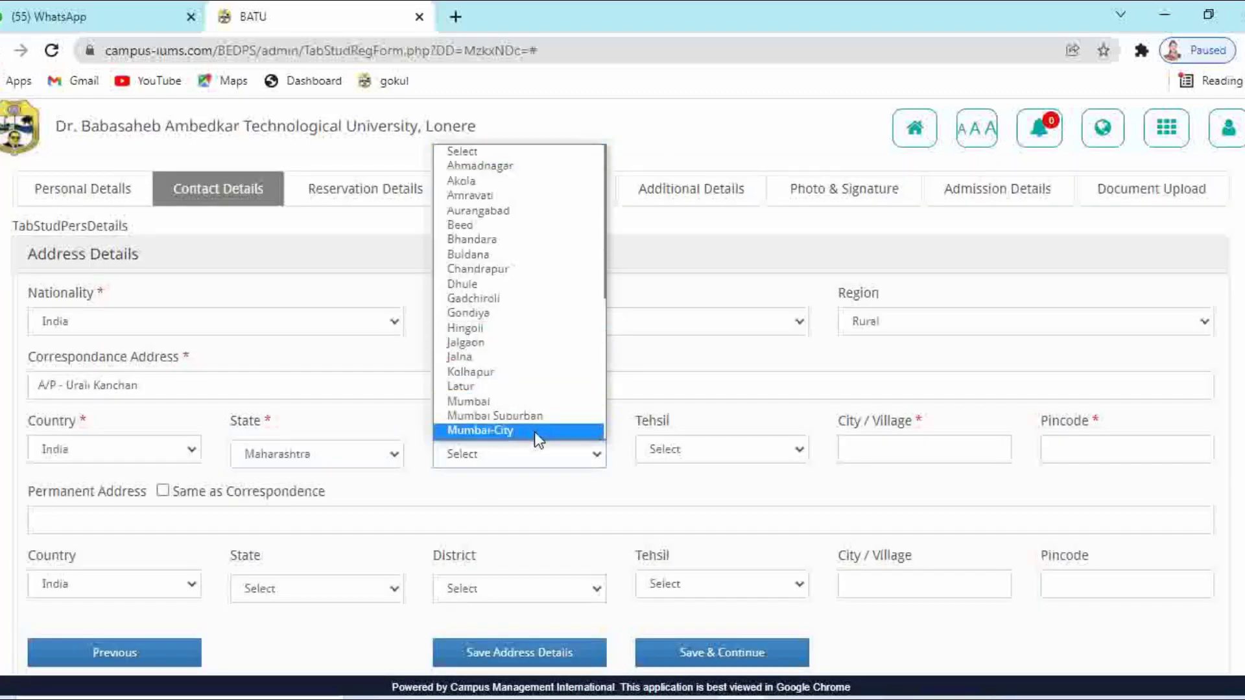
{"action": "left_click_drag", "start_coordinate": [604, 249], "coordinate": [600, 311]}
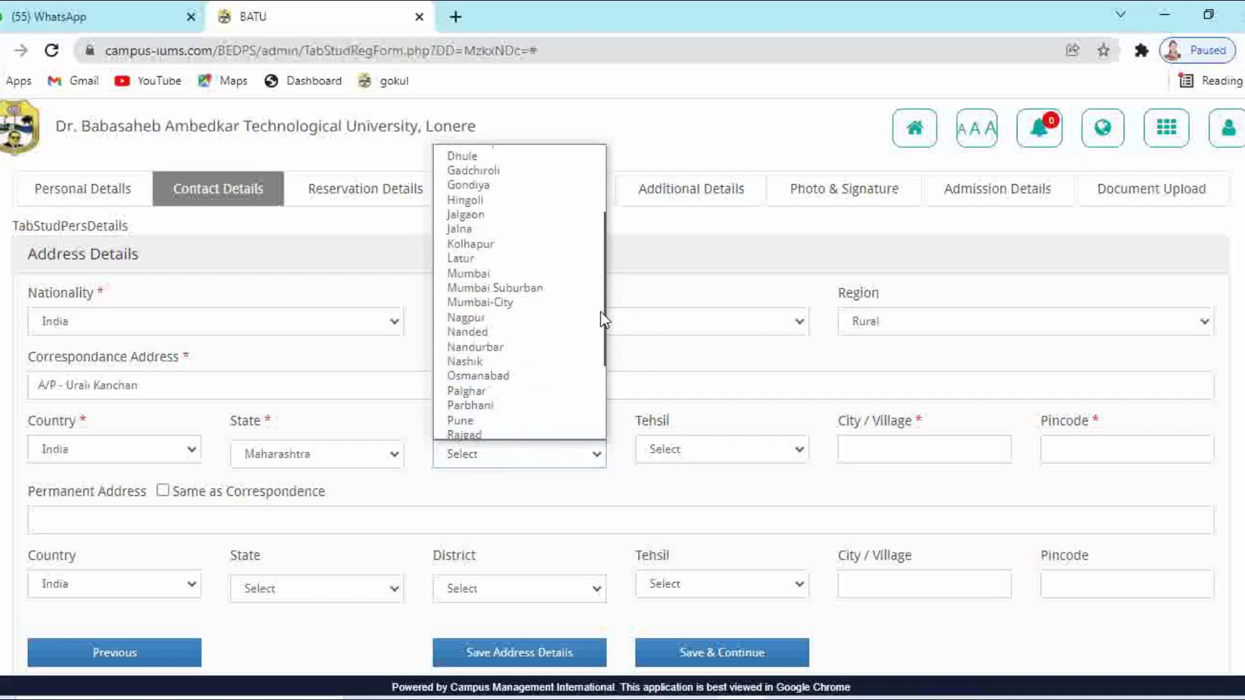
{"action": "left_click", "coordinate": [503, 420]}
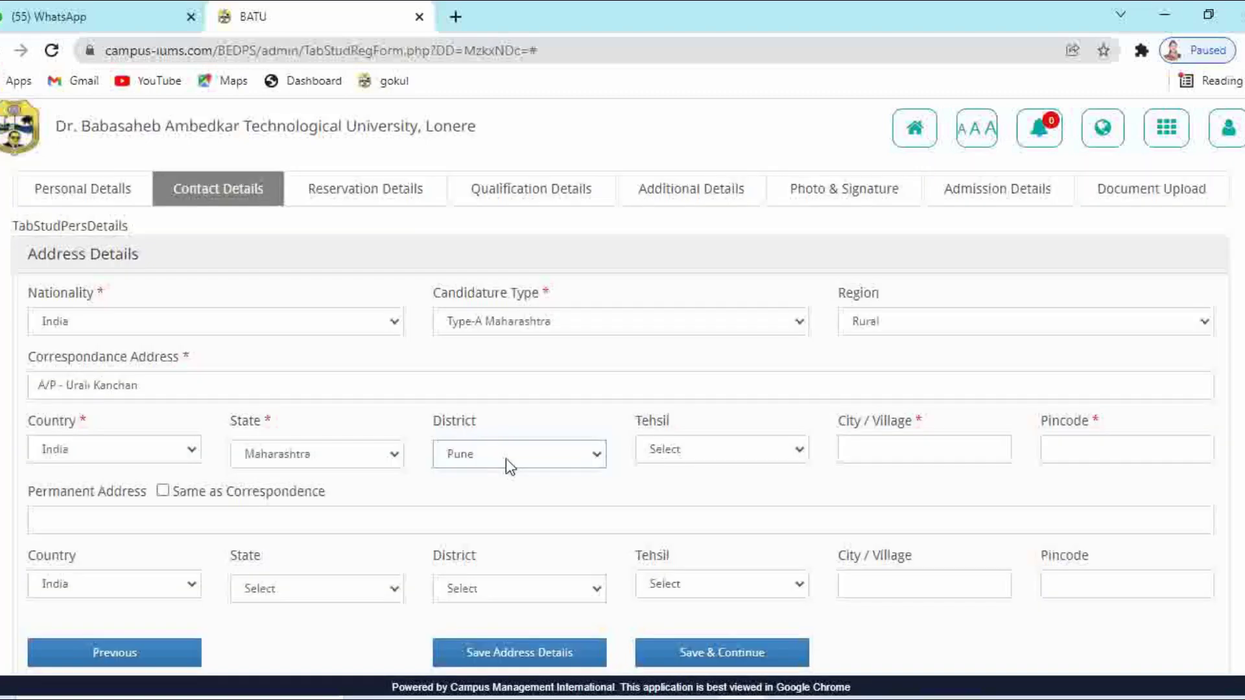
{"action": "left_click", "coordinate": [677, 452]}
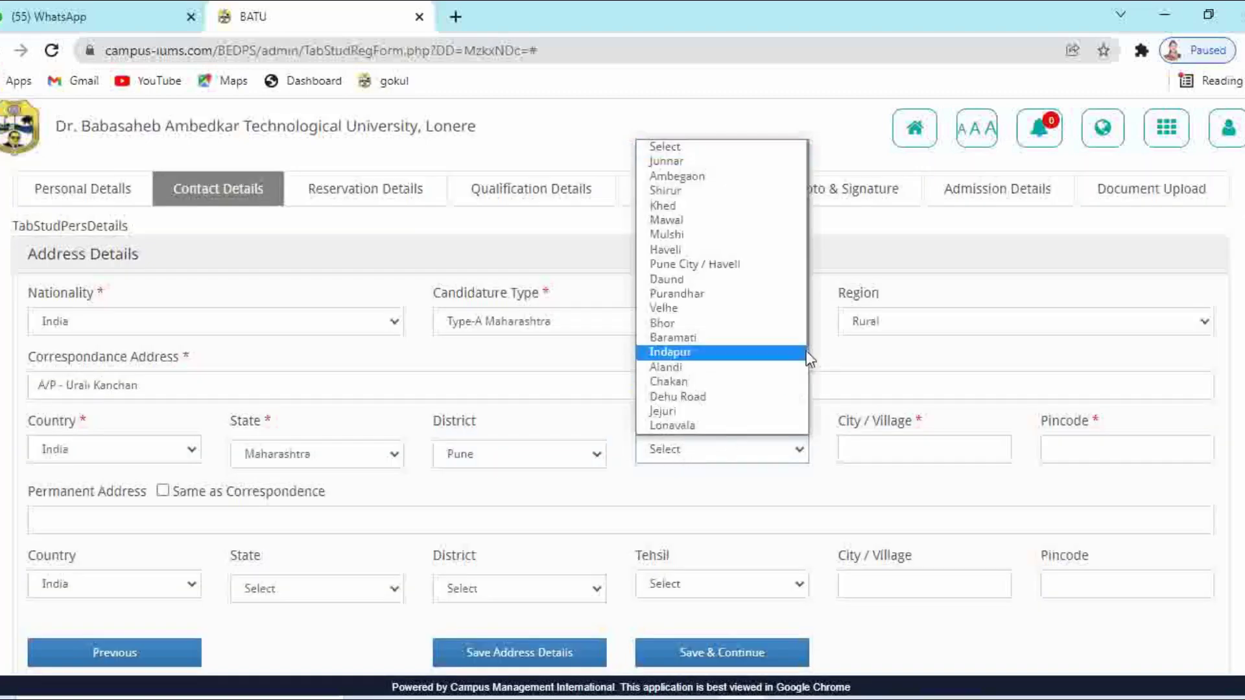
{"action": "left_click", "coordinate": [685, 247]}
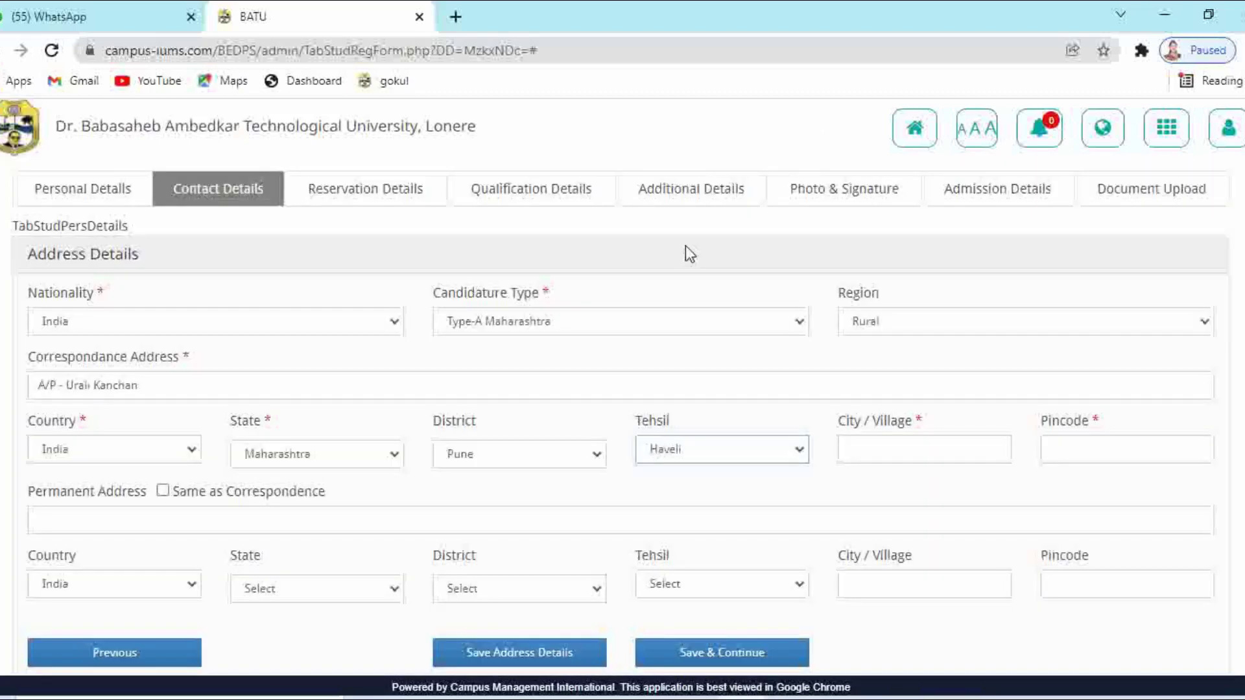
Enter city Urali Kanchan and pincode 412202, reuse it as permanent address, and save
{"action": "left_click", "coordinate": [900, 455]}
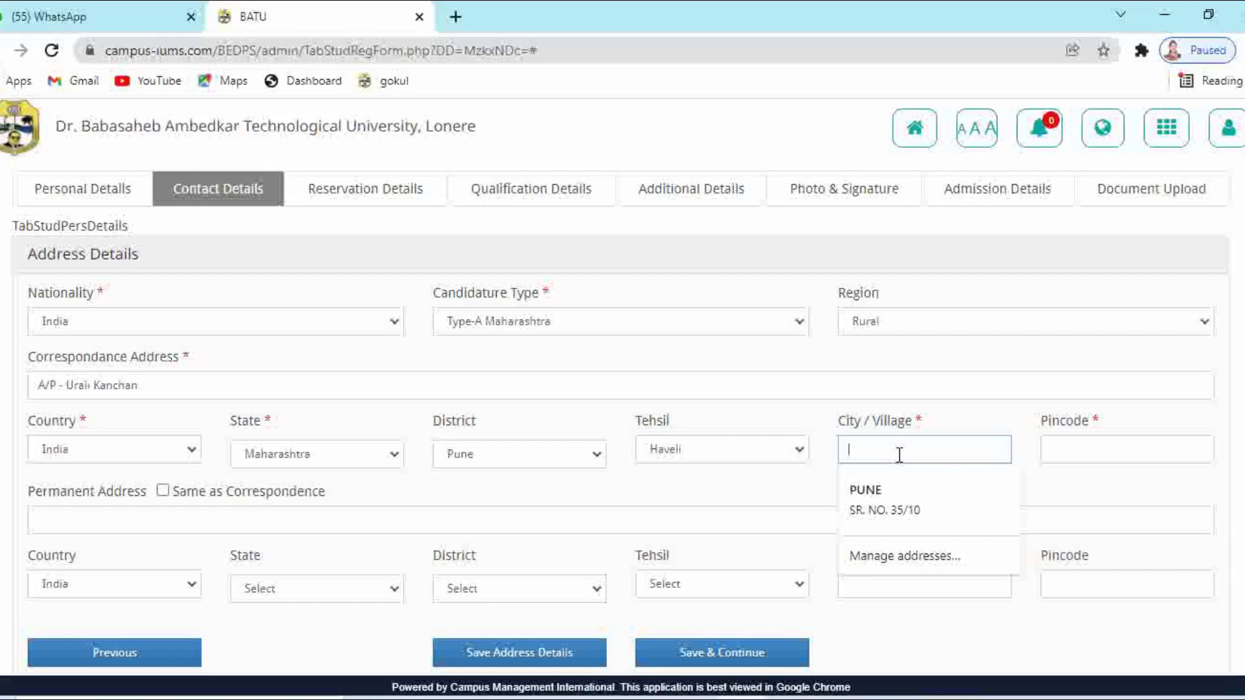
{"action": "type", "text": "Urali"}
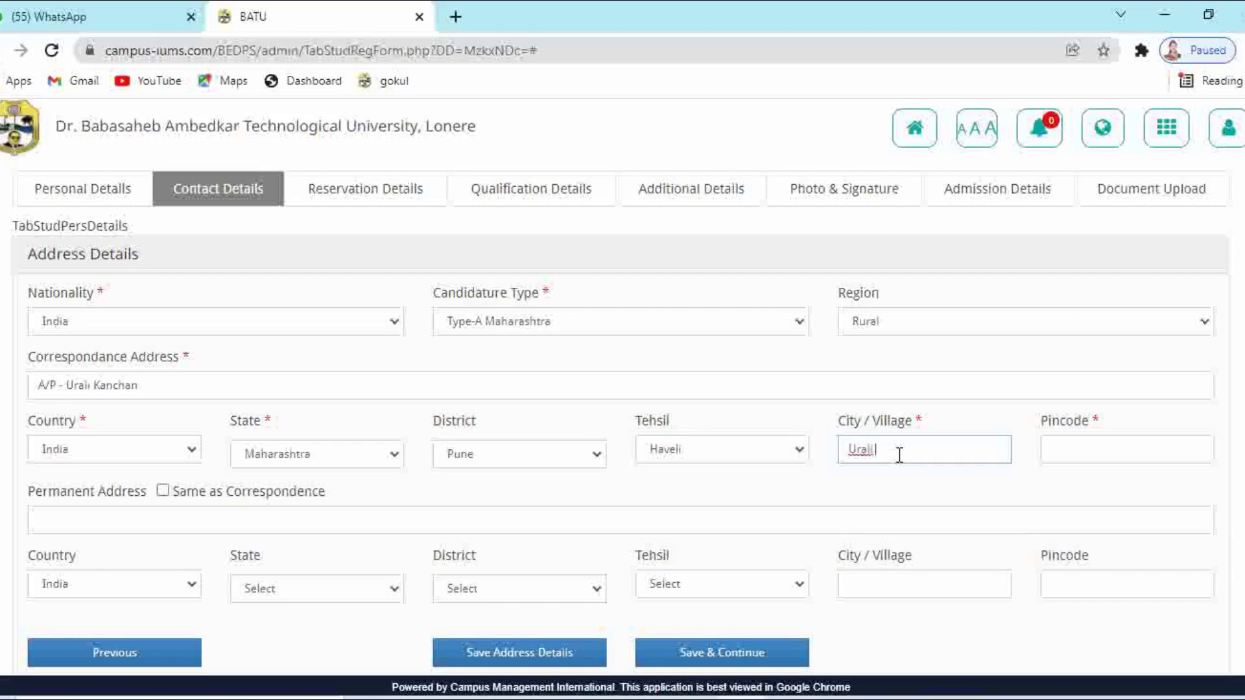
{"action": "type", "text": " Kanchan"}
{"action": "left_click", "coordinate": [1078, 452]}
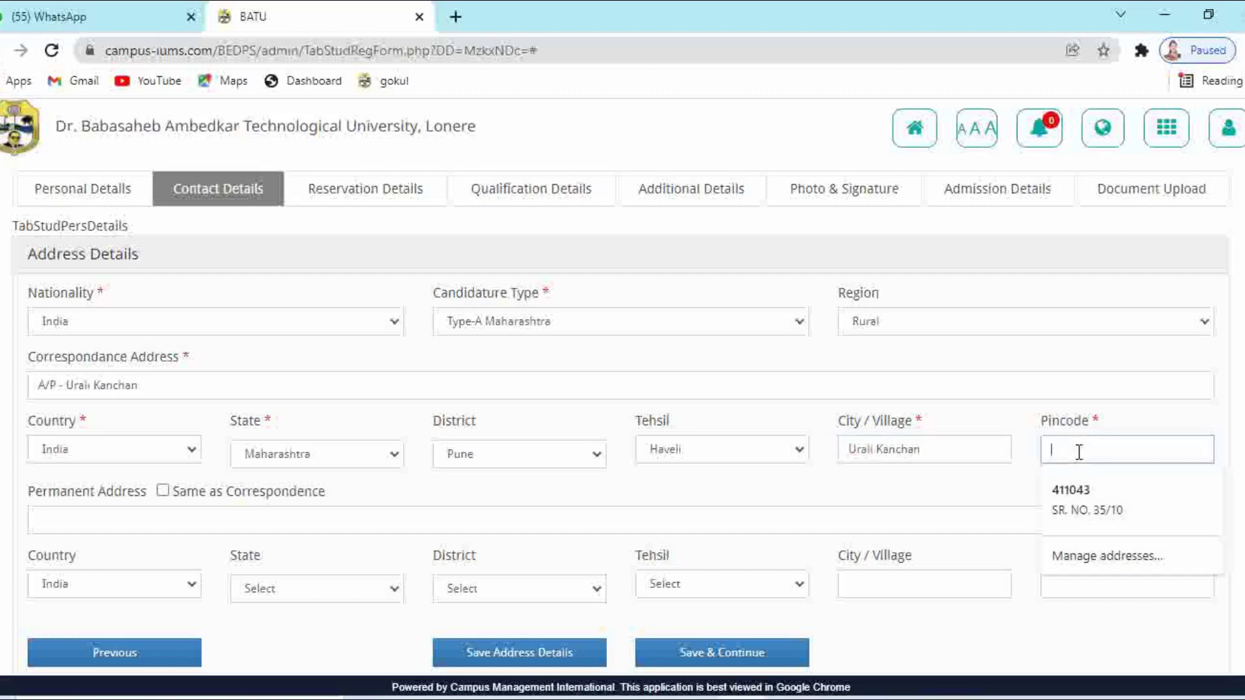
{"action": "type", "text": "41"}
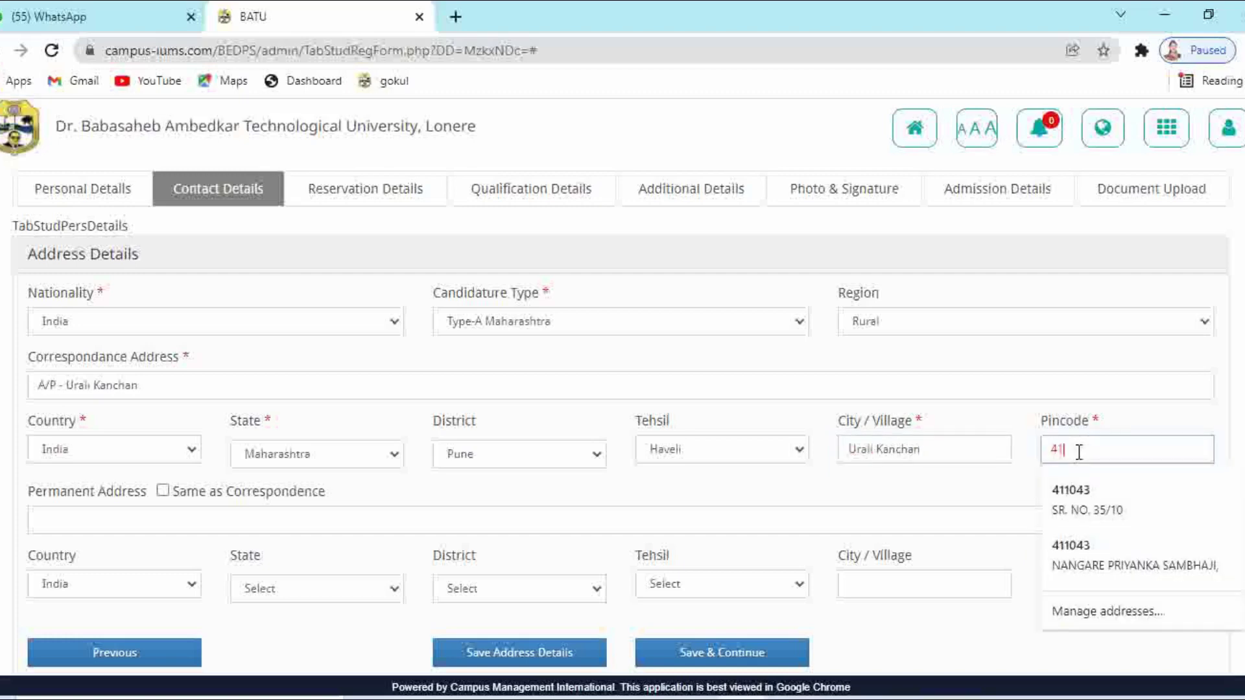
{"action": "type", "text": "2202"}
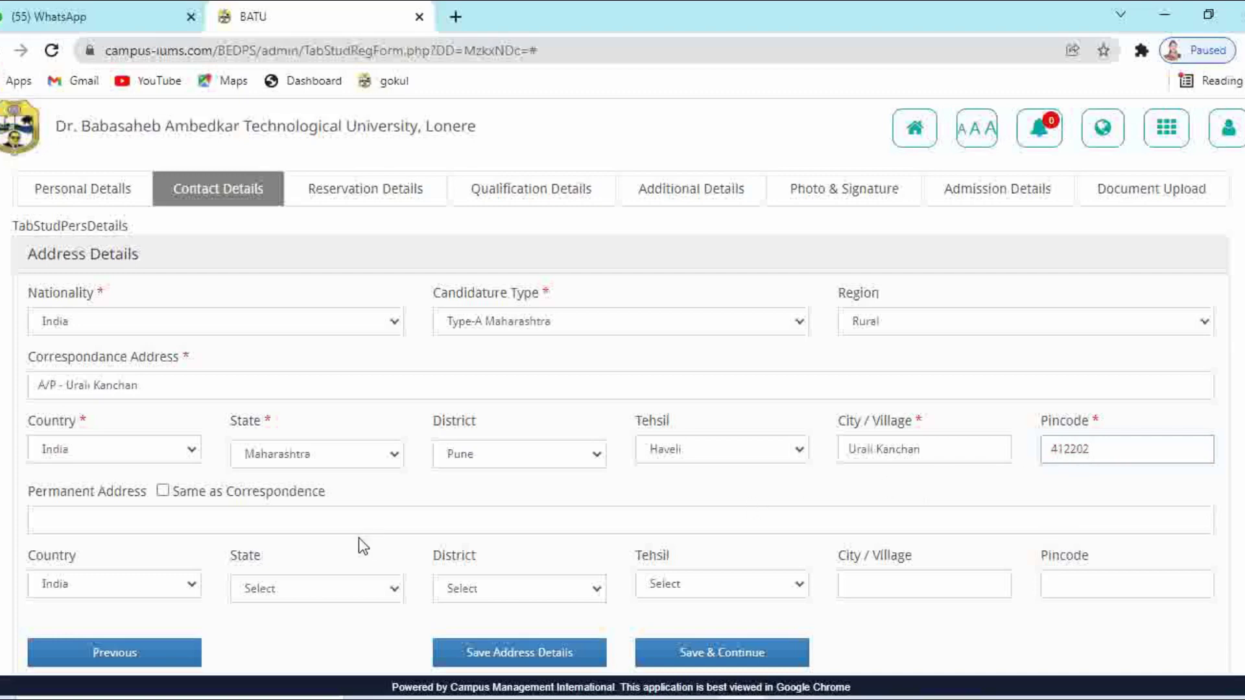
{"action": "left_click", "coordinate": [163, 490]}
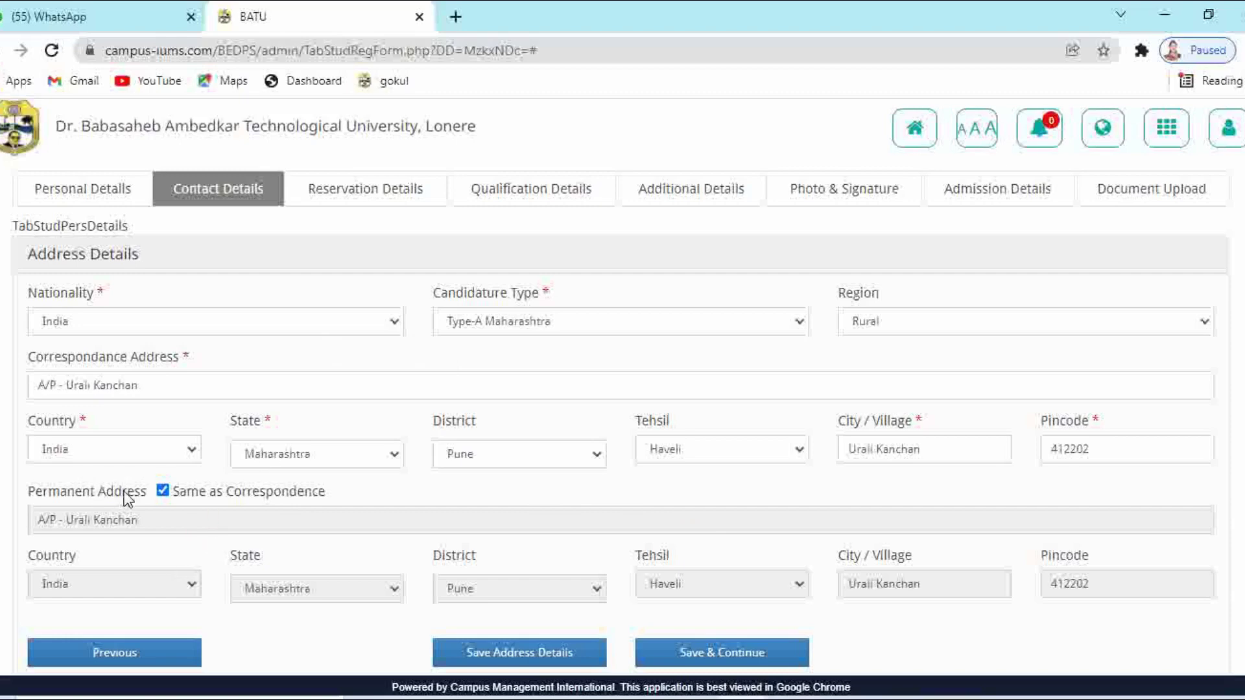
{"action": "left_click", "coordinate": [692, 656]}
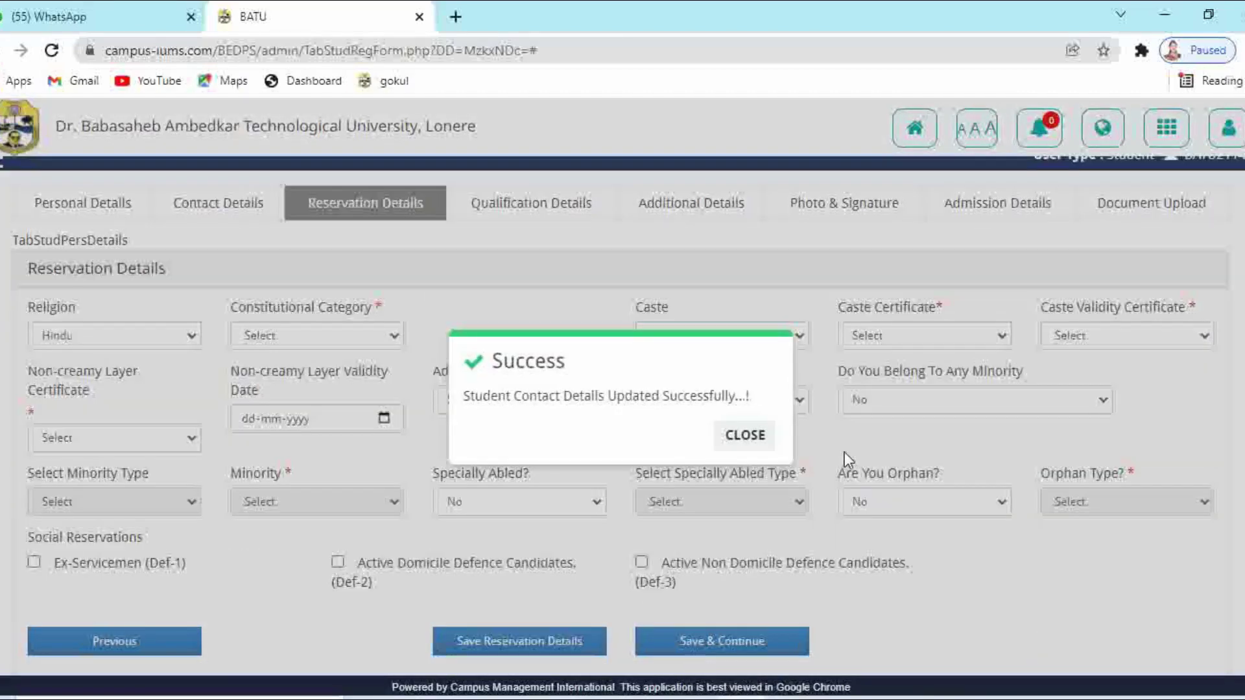
Set constitutional category NT-D (NT-3) and caste Vanjari
{"action": "left_click", "coordinate": [756, 436]}
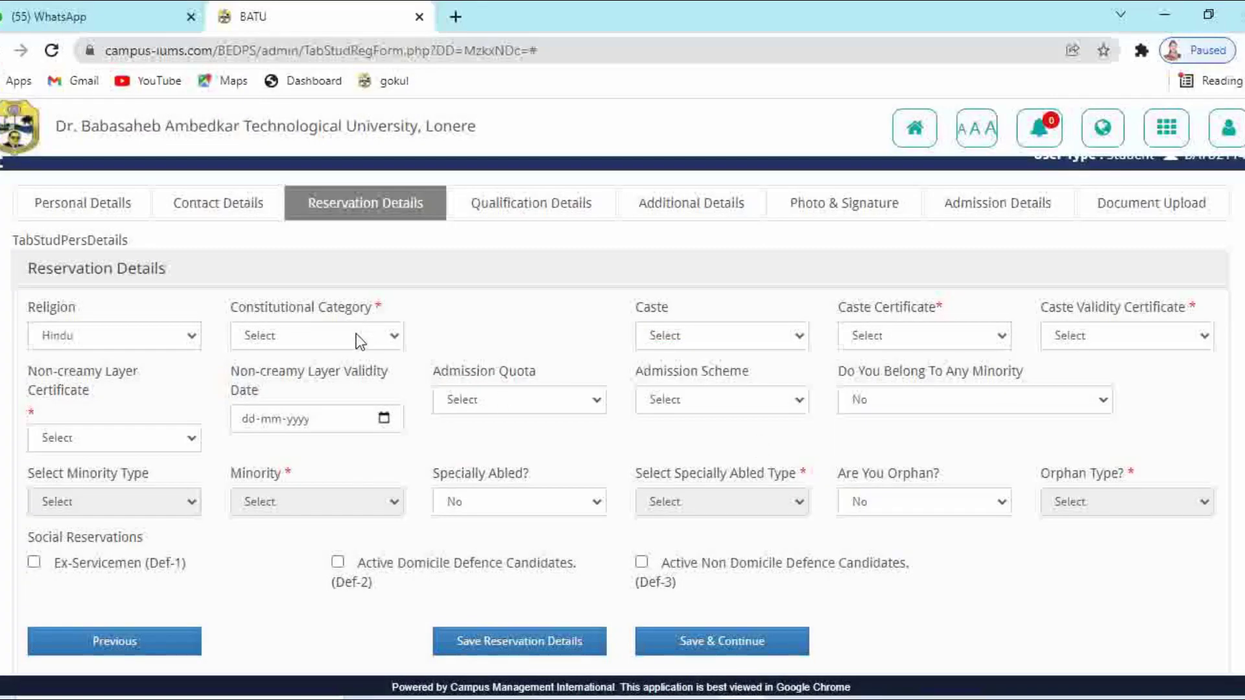
{"action": "scroll", "coordinate": [331, 356], "scroll_direction": "up", "scroll_amount": 1}
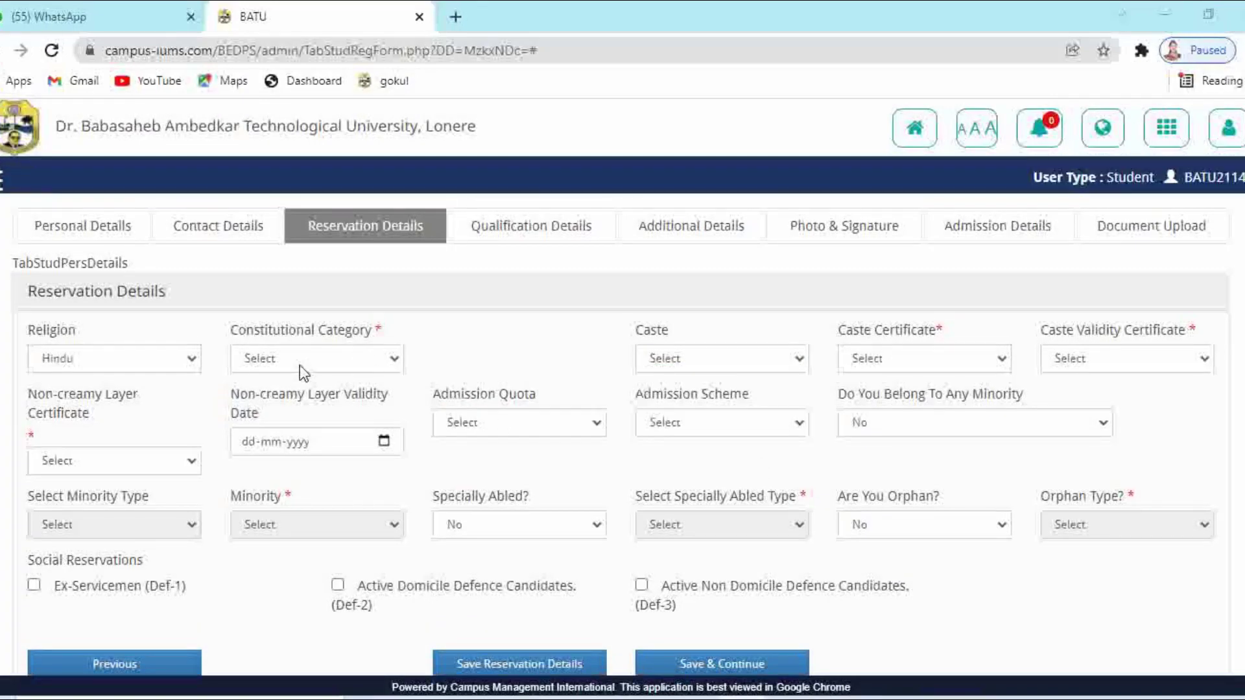
{"action": "left_click", "coordinate": [300, 364]}
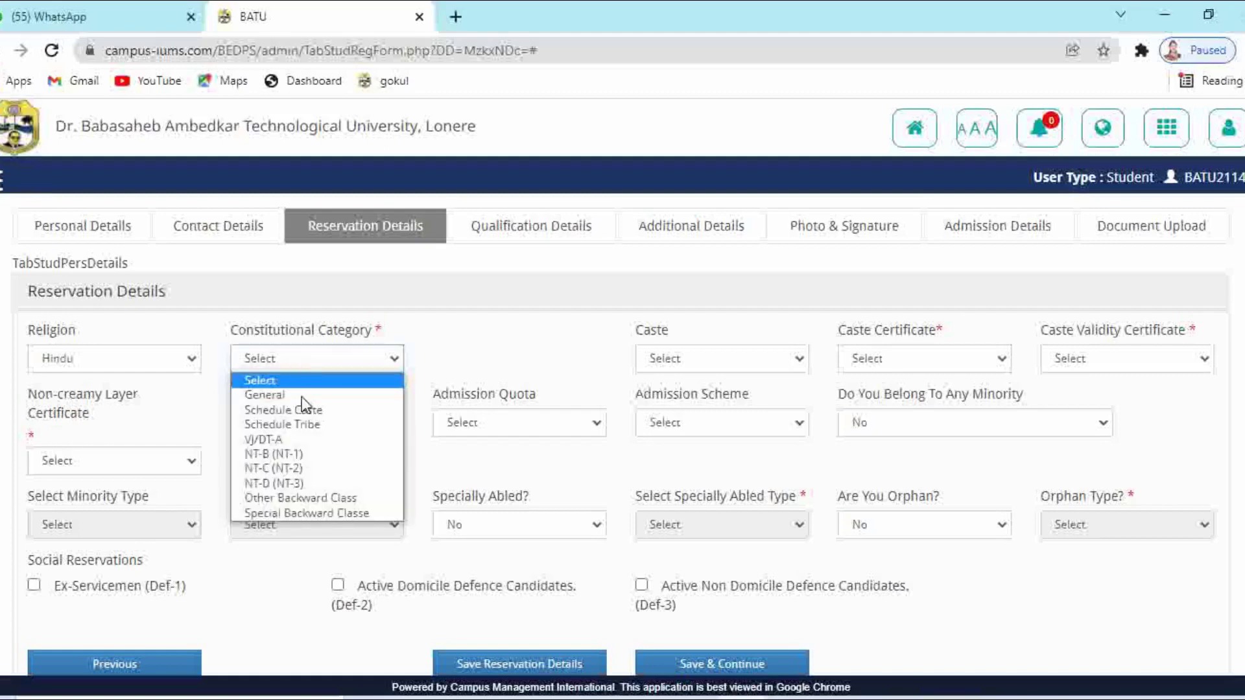
{"action": "left_click", "coordinate": [305, 483]}
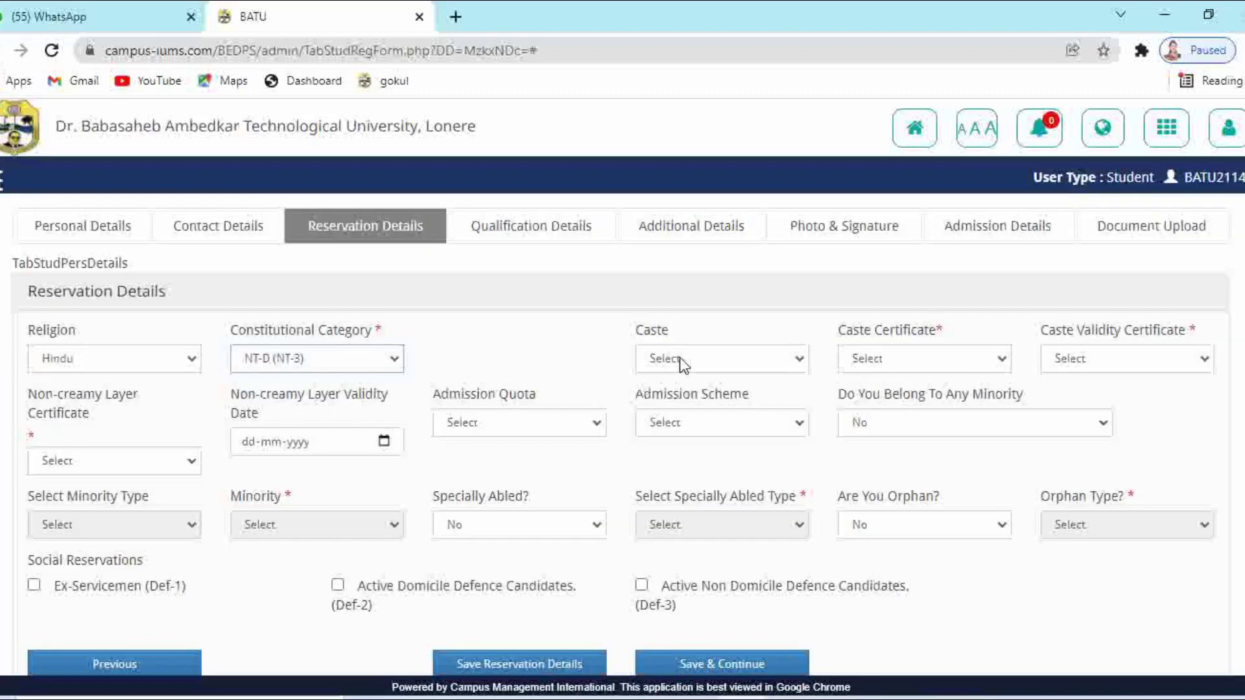
{"action": "left_click", "coordinate": [680, 356]}
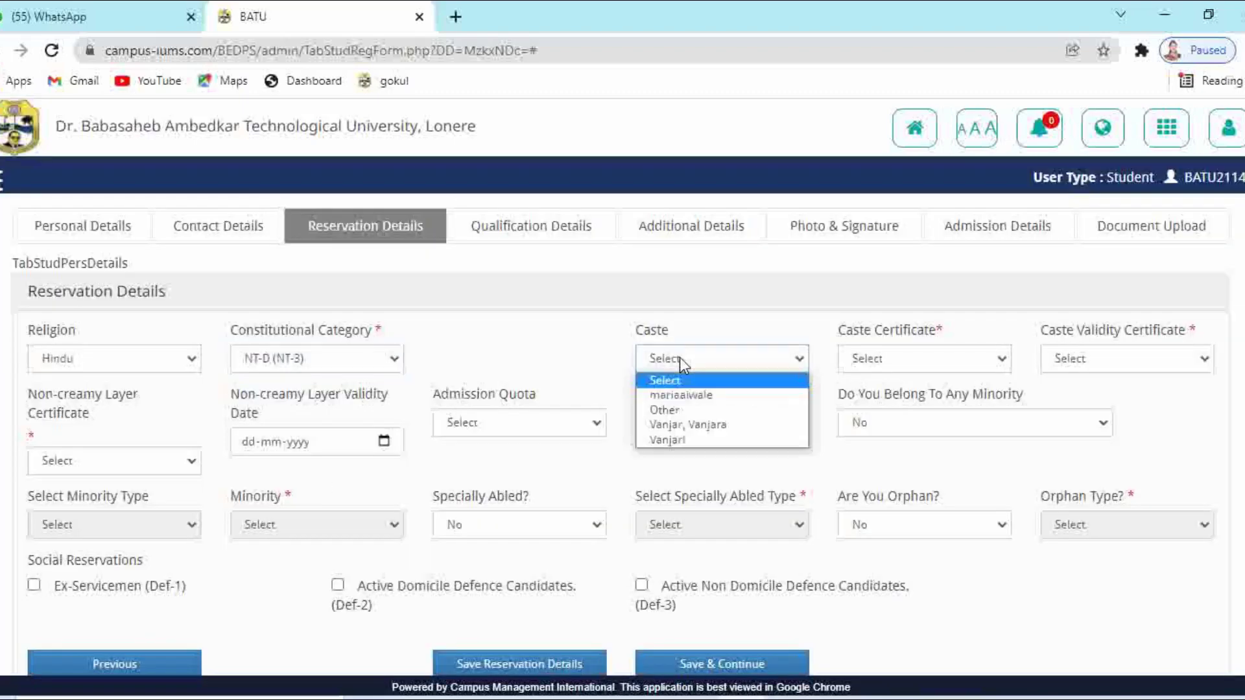
{"action": "left_click", "coordinate": [695, 440]}
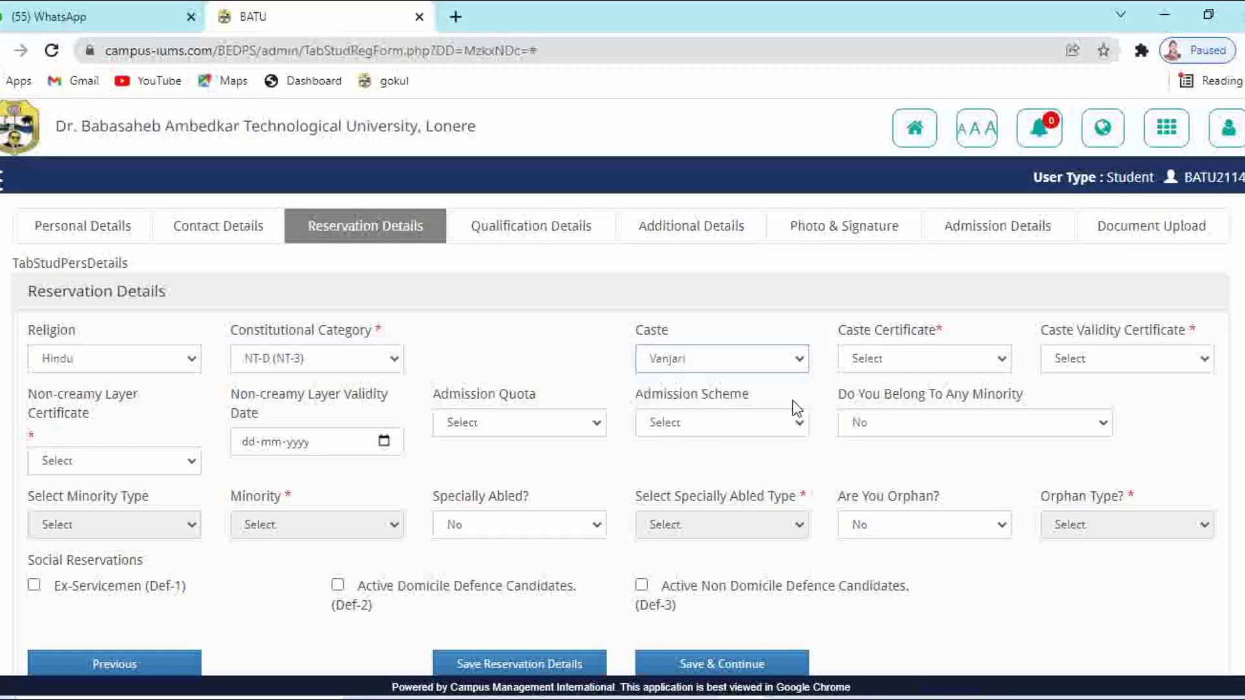
Answer Yes for caste, validity and non-creamy layer certificates, valid until 31-03-2024
{"action": "left_click", "coordinate": [894, 349]}
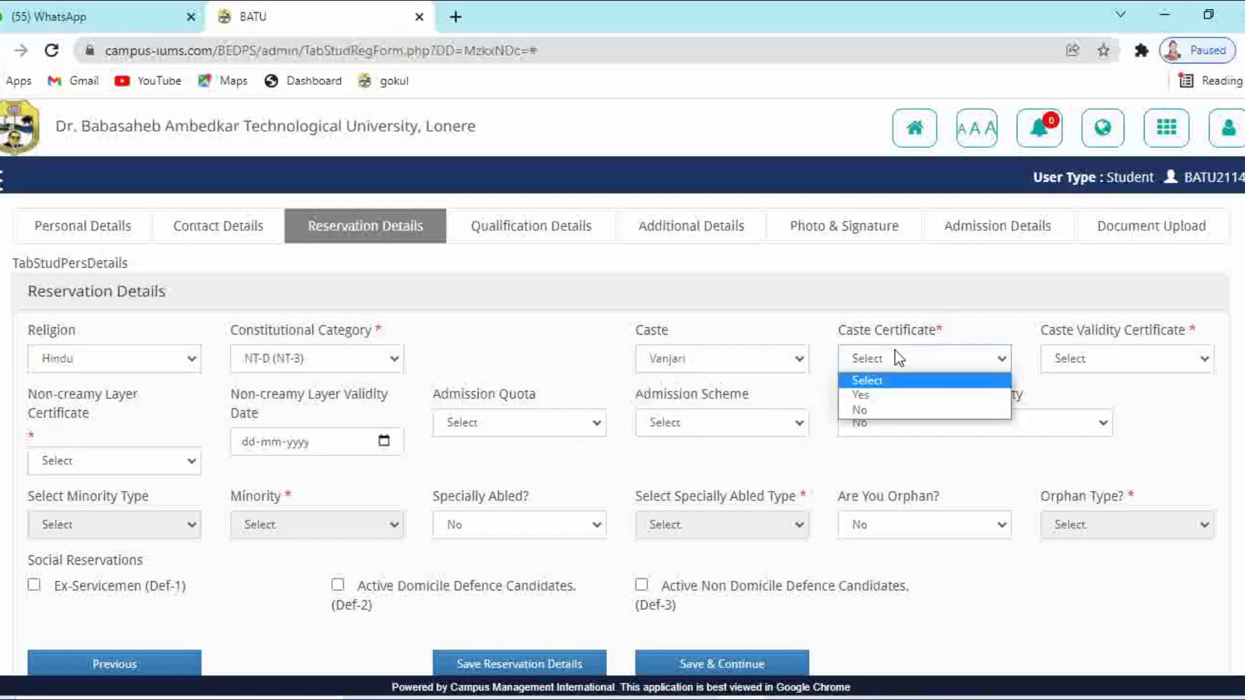
{"action": "left_click", "coordinate": [885, 395]}
{"action": "left_click", "coordinate": [1086, 356]}
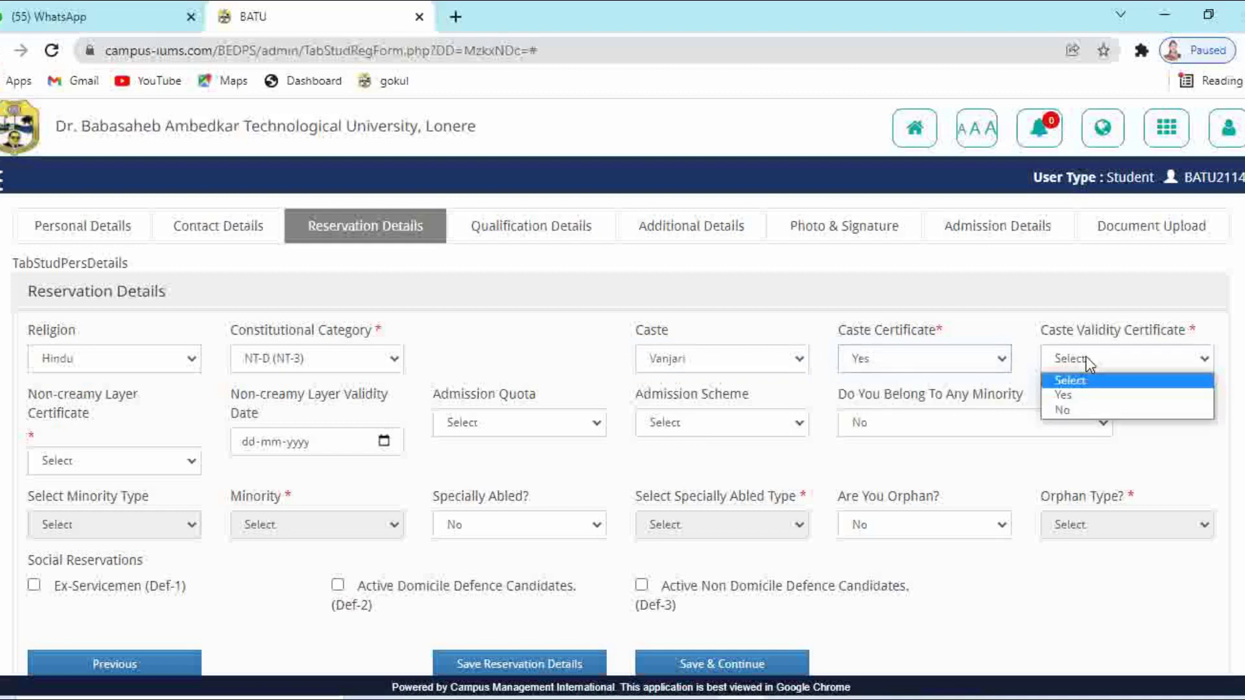
{"action": "left_click", "coordinate": [1075, 396]}
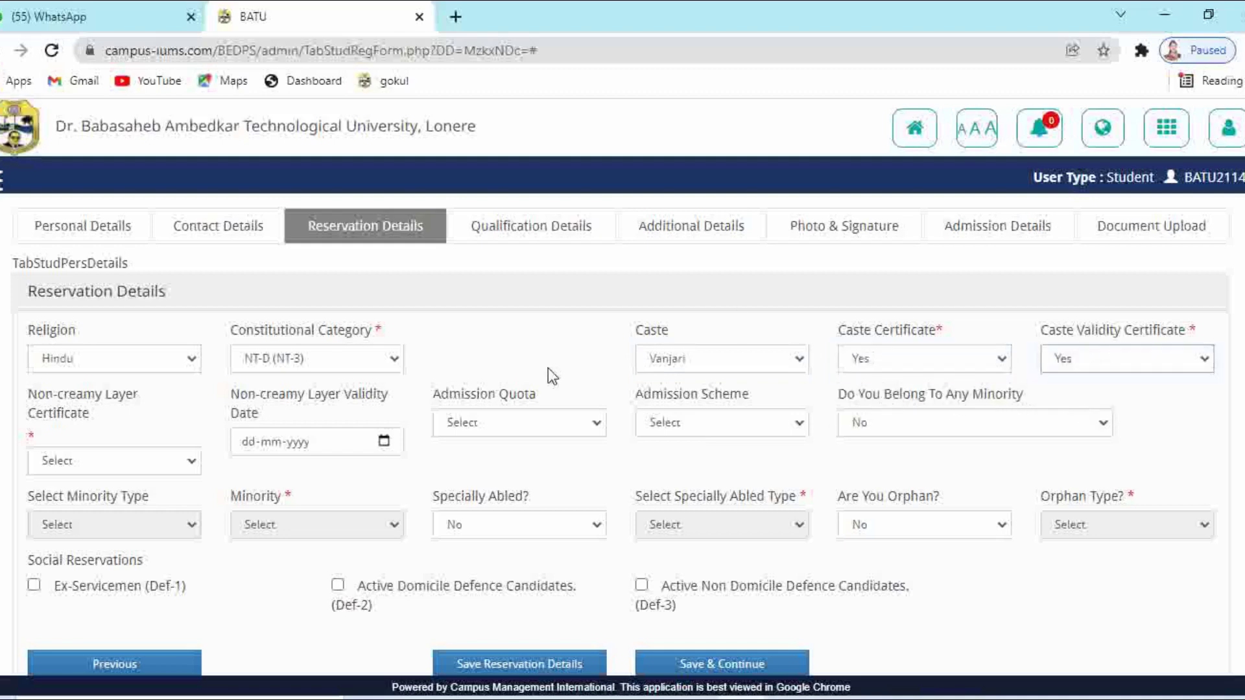
{"action": "left_click", "coordinate": [136, 457]}
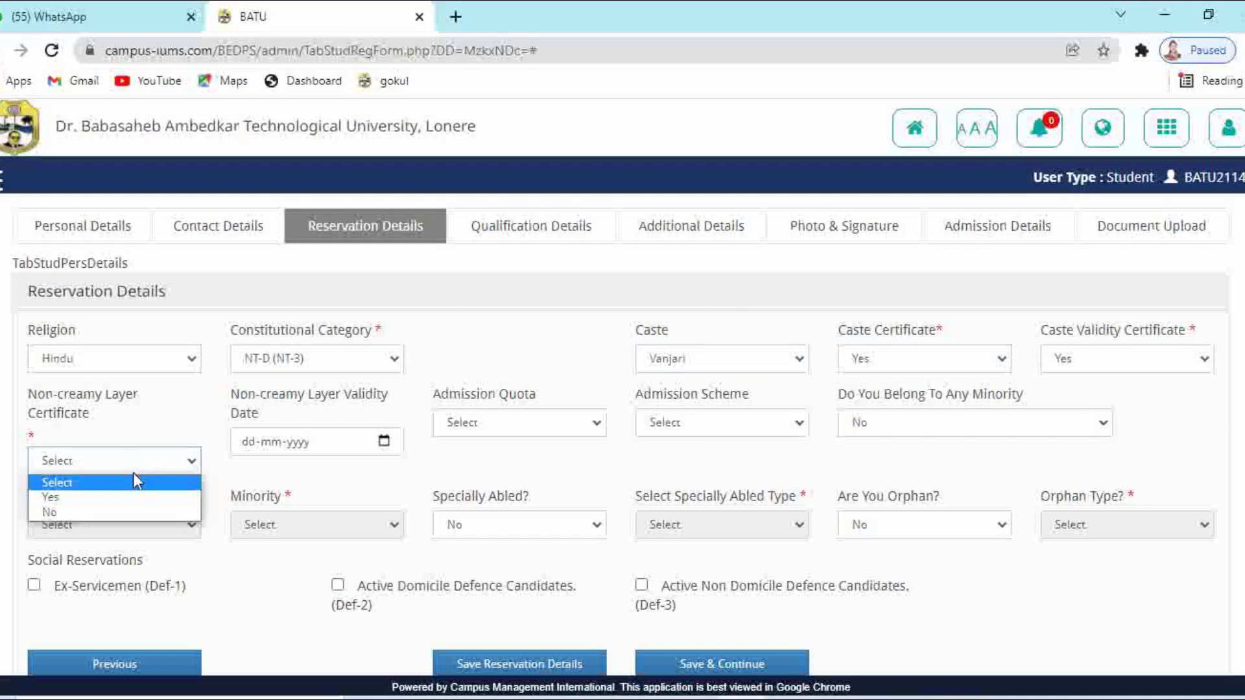
{"action": "left_click", "coordinate": [128, 497]}
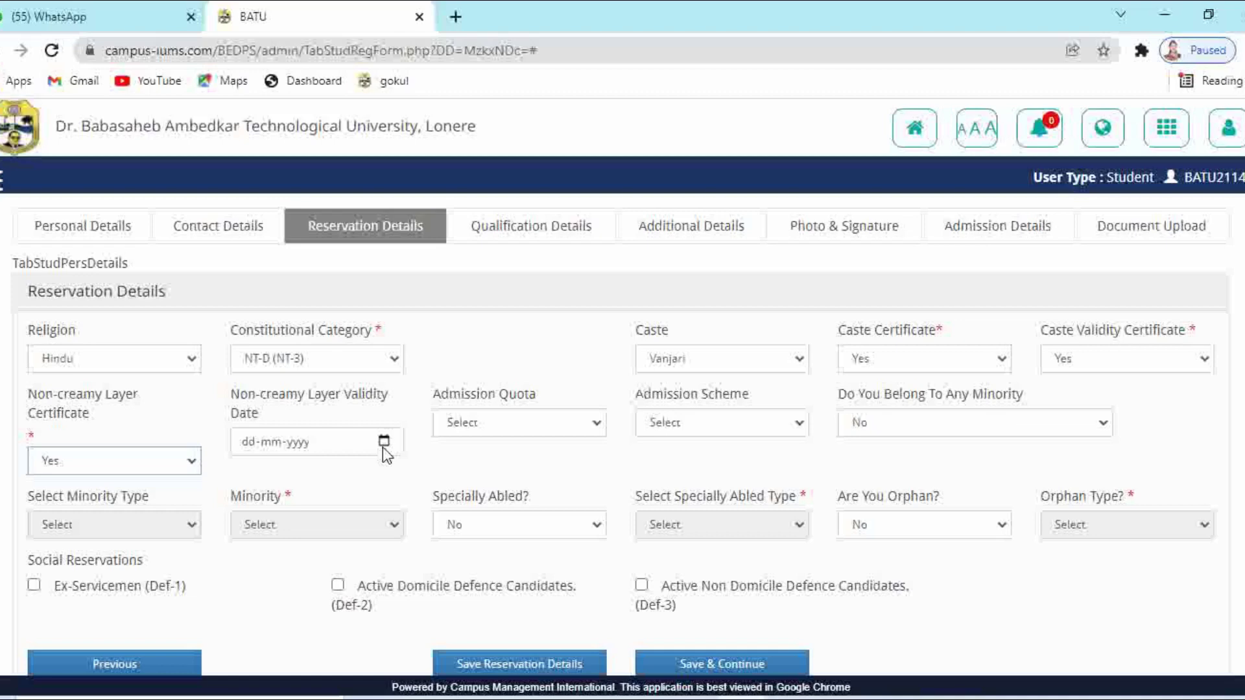
{"action": "left_click", "coordinate": [249, 442]}
{"action": "type", "text": "31-03-"}
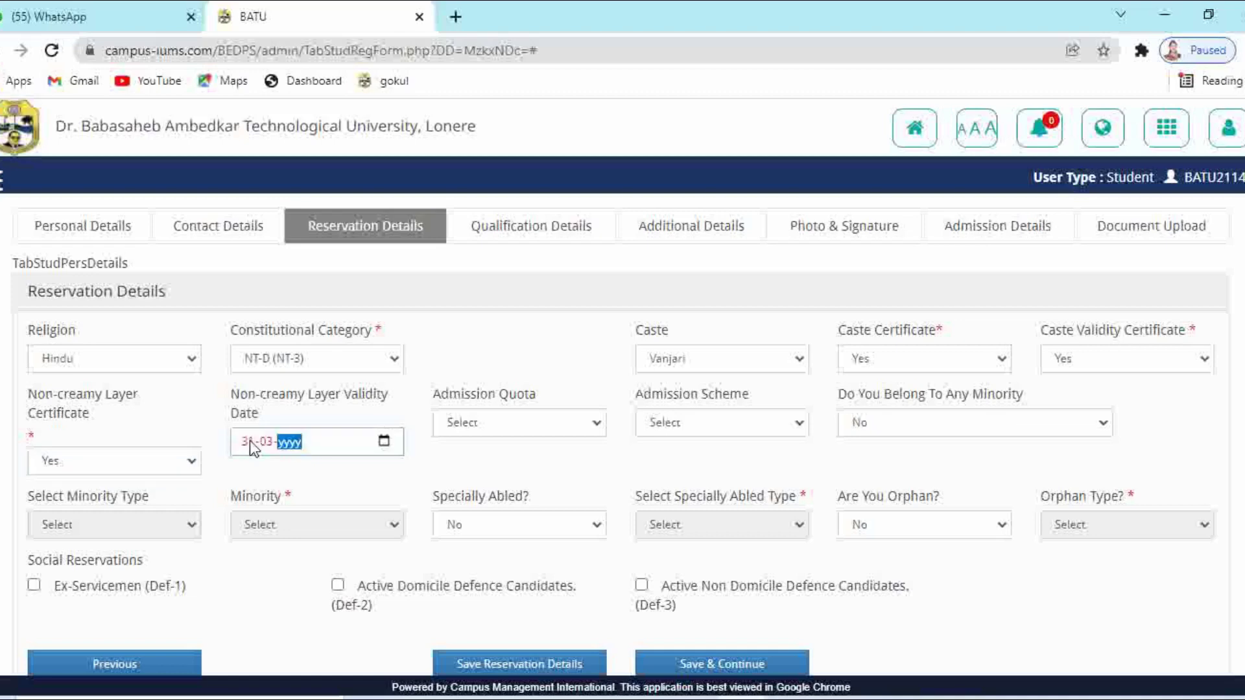
{"action": "type", "text": "2024"}
Set admission quota to Home University and admission scheme to Not Applicable
{"action": "left_click", "coordinate": [354, 468]}
{"action": "left_click", "coordinate": [503, 422]}
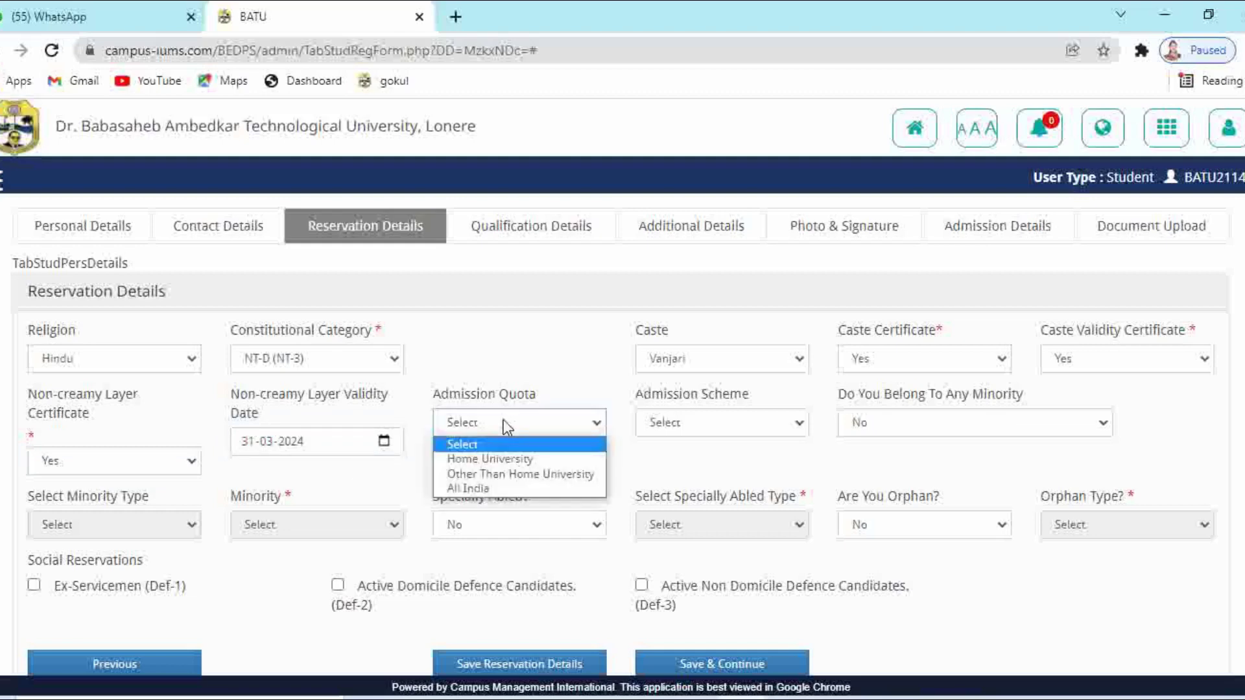
{"action": "left_click", "coordinate": [499, 460]}
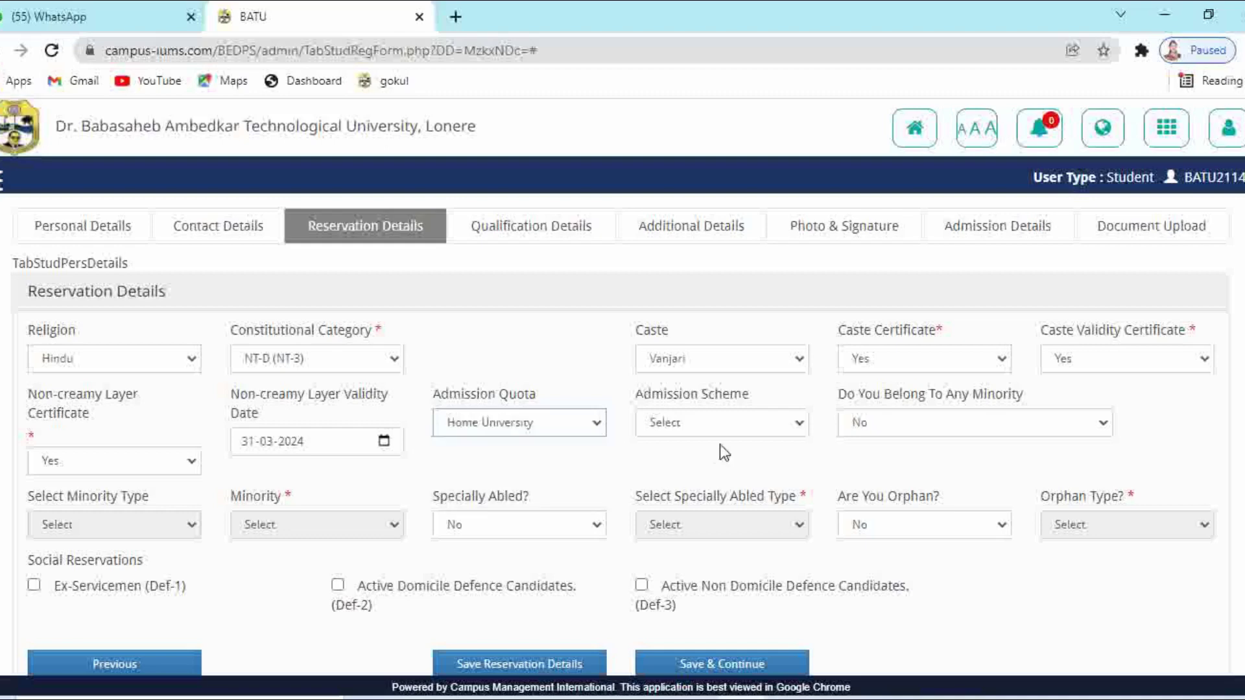
{"action": "left_click", "coordinate": [742, 428]}
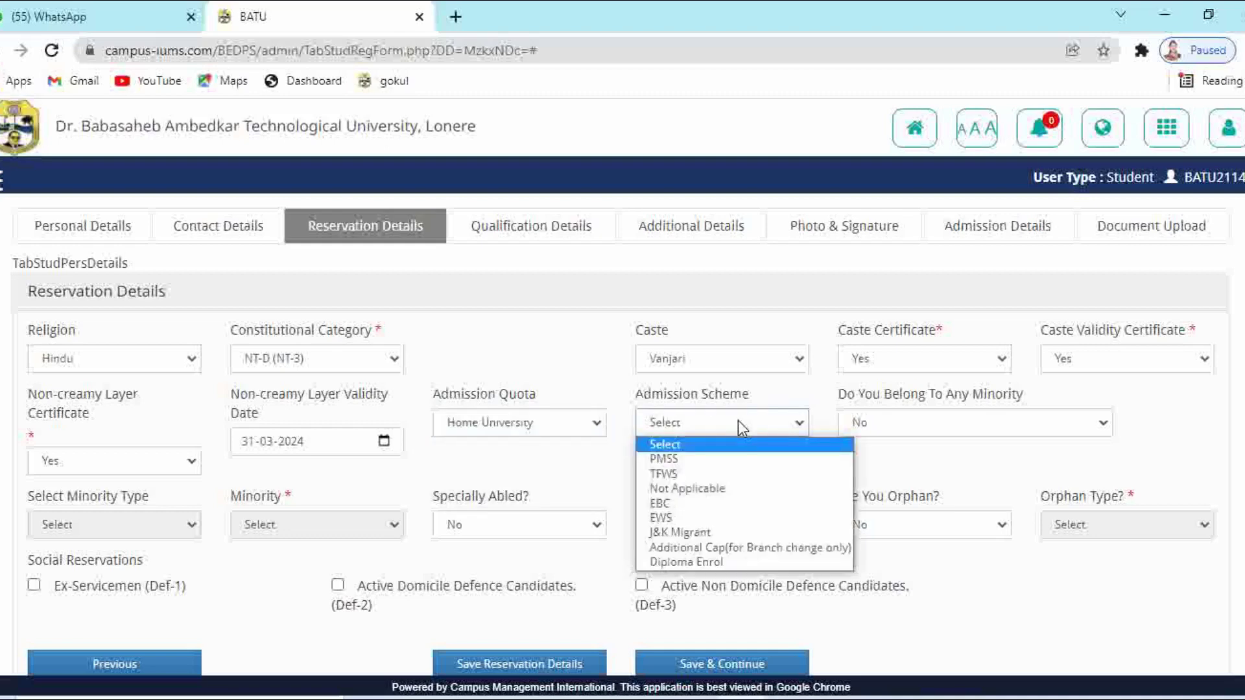
{"action": "left_click", "coordinate": [706, 490]}
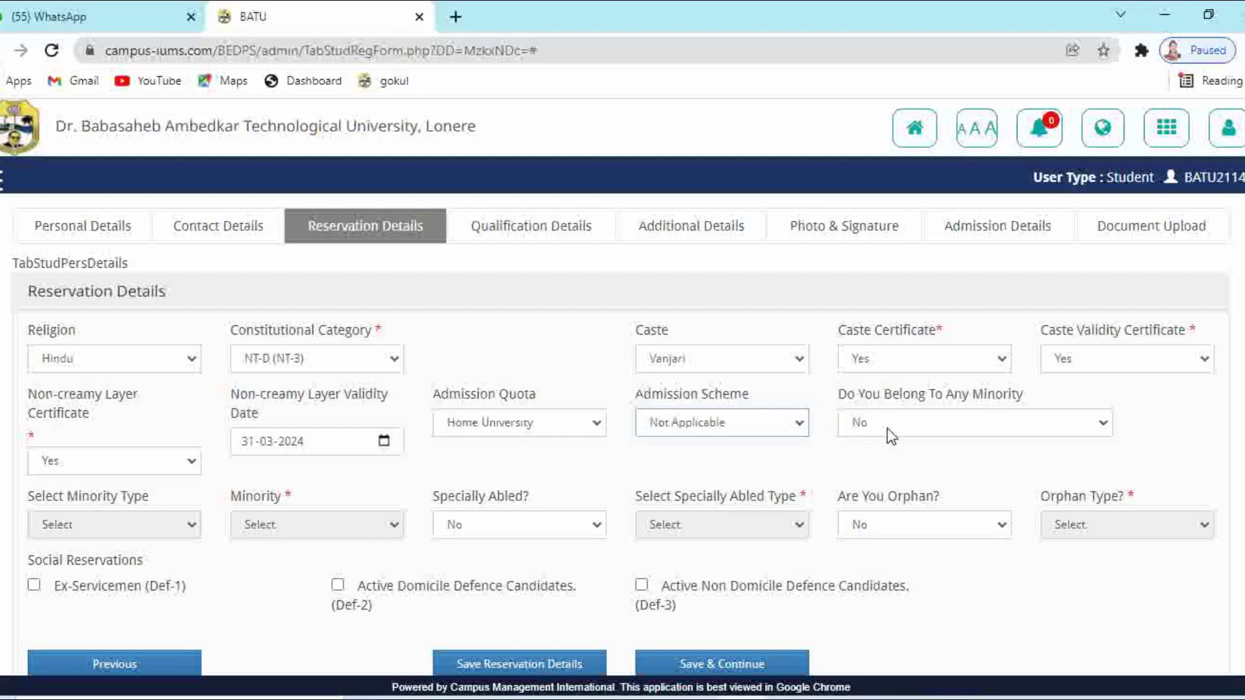
Answer No for minority and orphan, mark Def-2 defence candidate, and save
{"action": "left_click", "coordinate": [887, 426]}
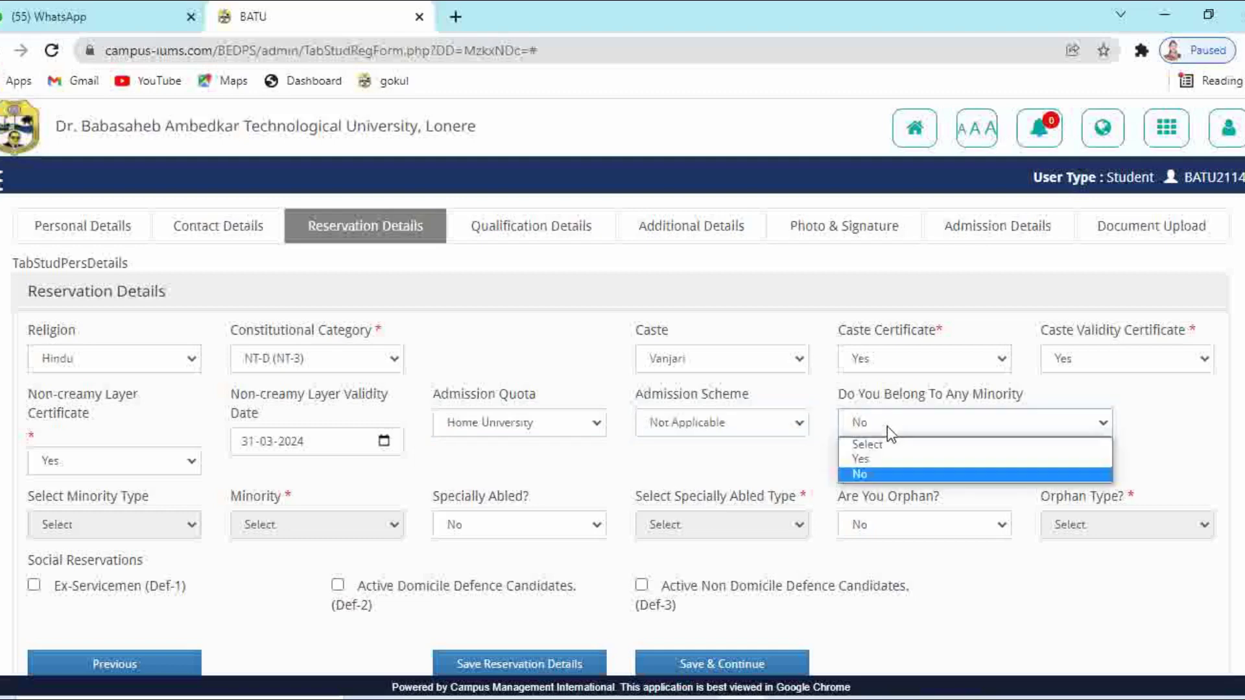
{"action": "left_click", "coordinate": [872, 476]}
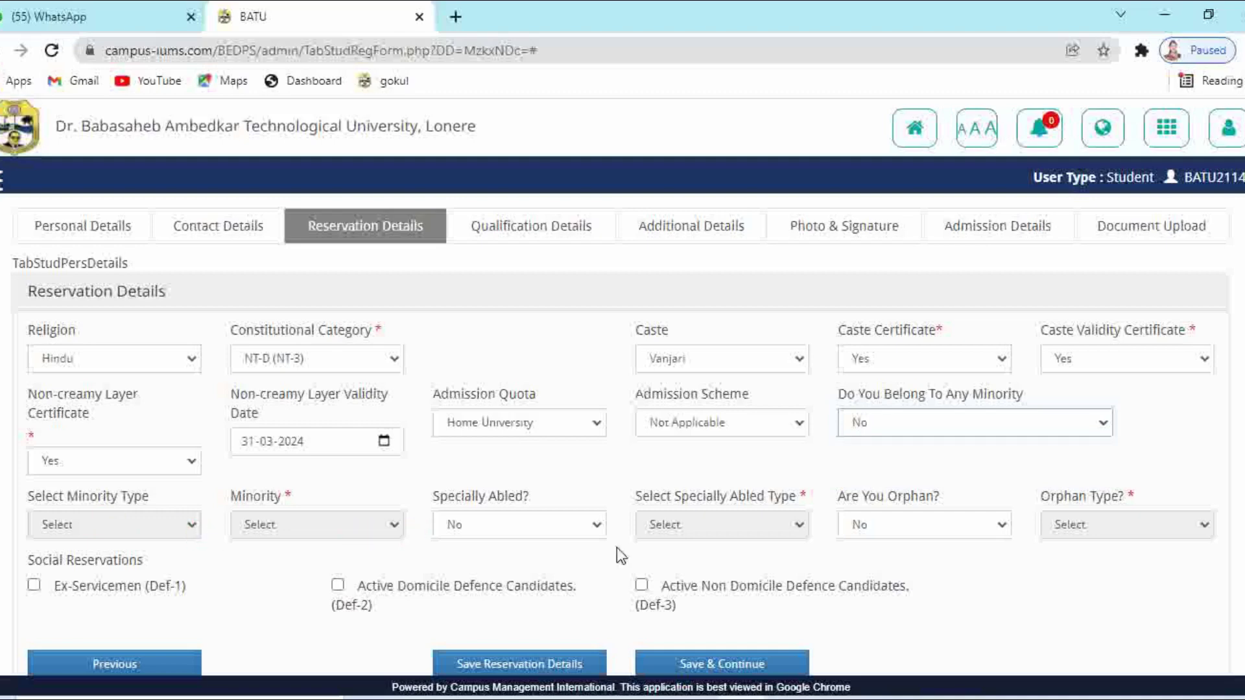
{"action": "left_click", "coordinate": [875, 525]}
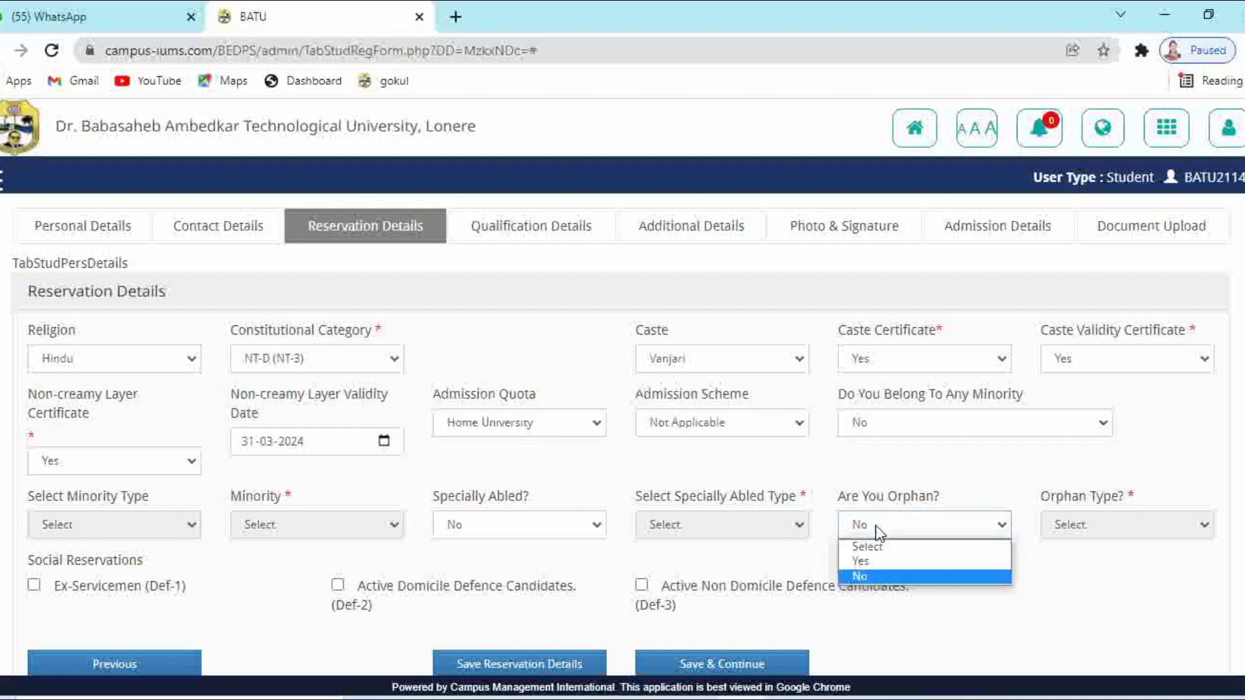
{"action": "left_click", "coordinate": [865, 577]}
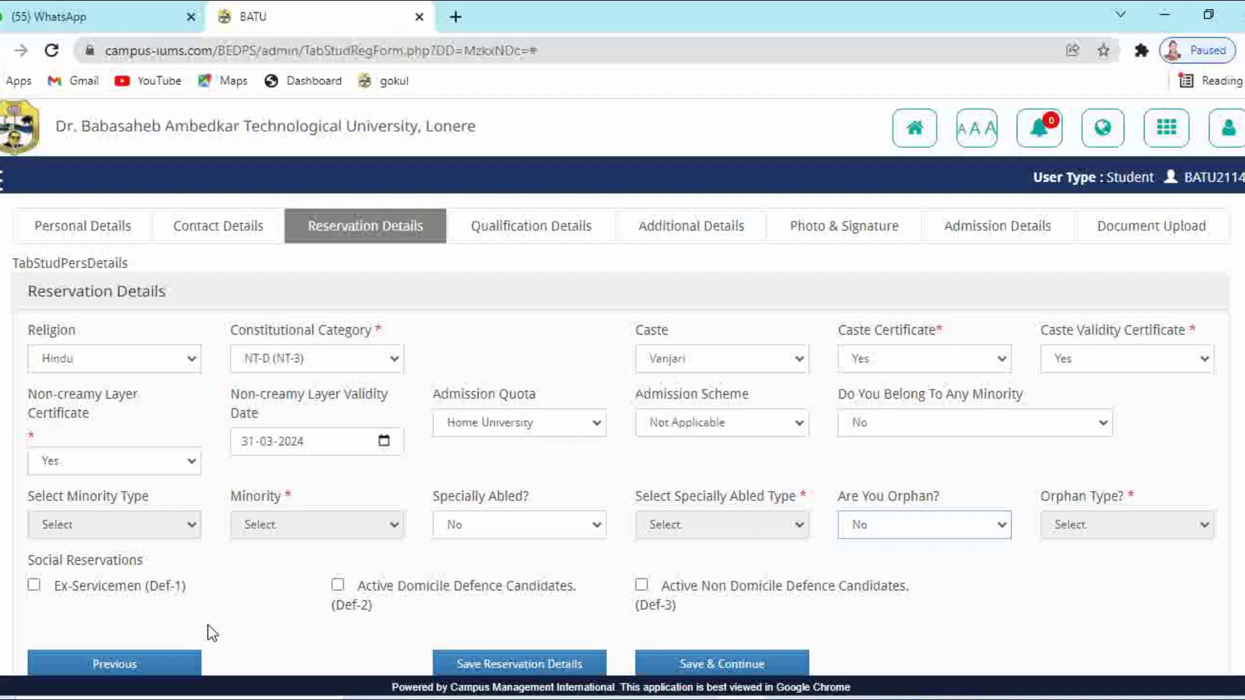
{"action": "left_click", "coordinate": [337, 585]}
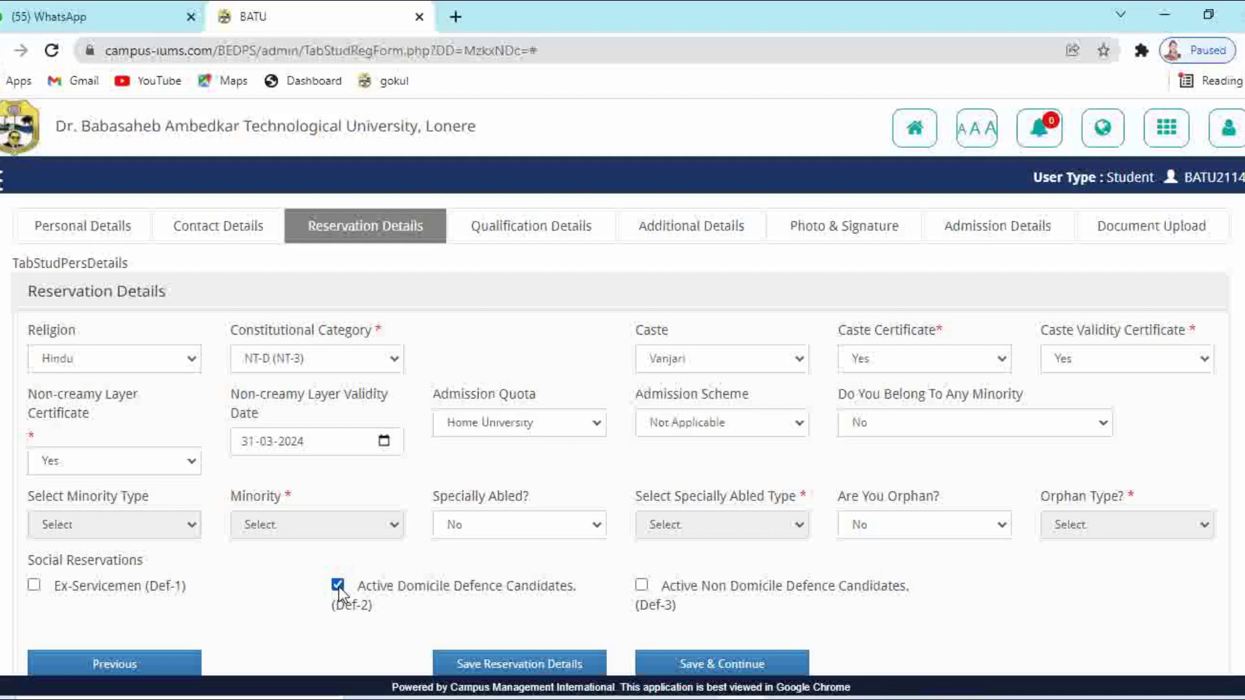
{"action": "left_click", "coordinate": [692, 671]}
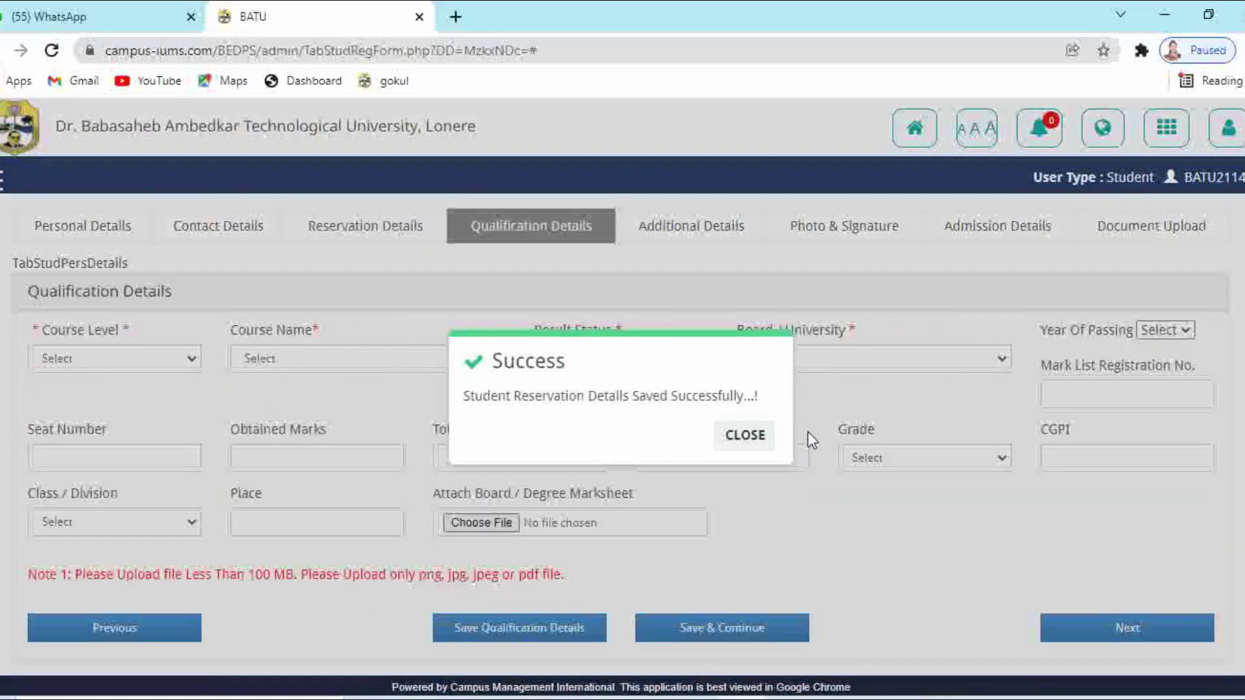
Set the qualification to SSC, 10th / S.S.C., Declared, Maharashtra state board
{"action": "left_click", "coordinate": [754, 437]}
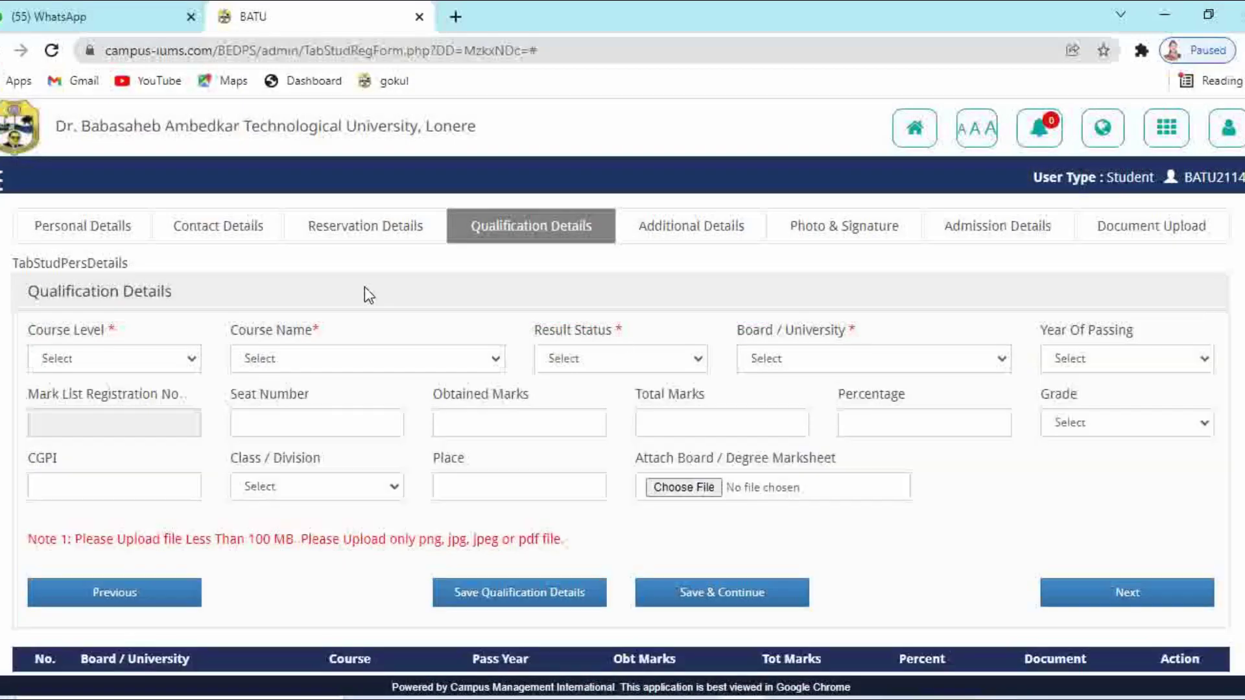
{"action": "left_click", "coordinate": [109, 355]}
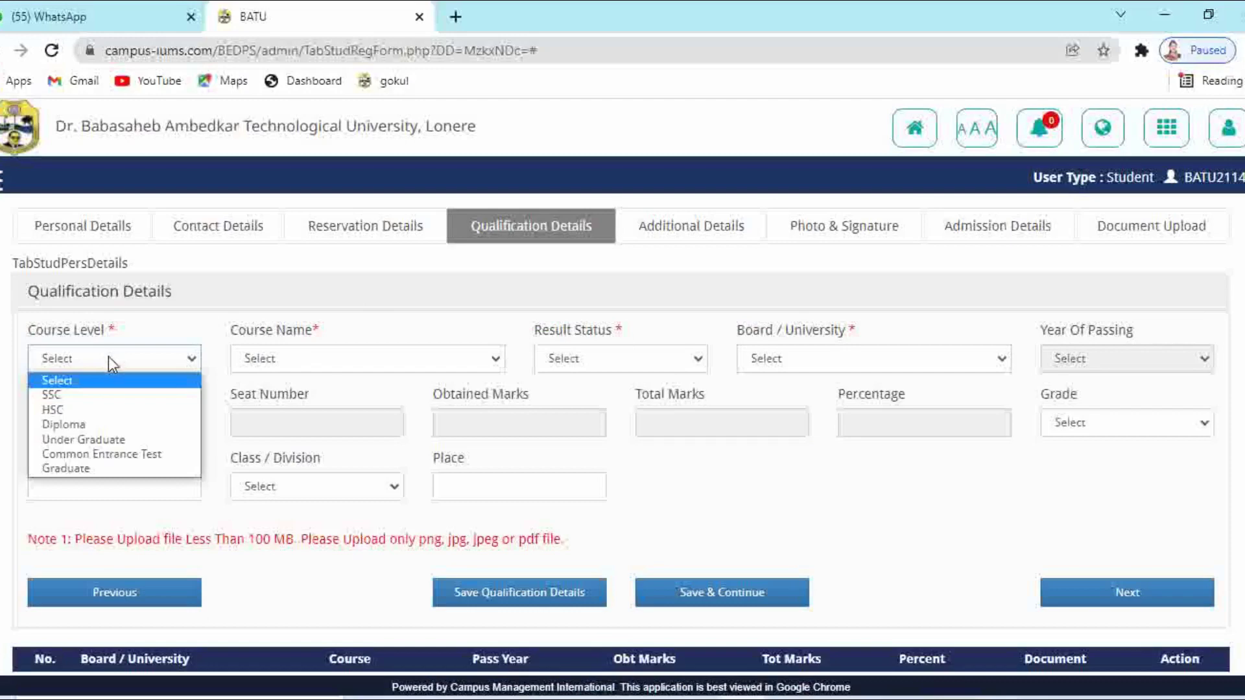
{"action": "left_click", "coordinate": [103, 395]}
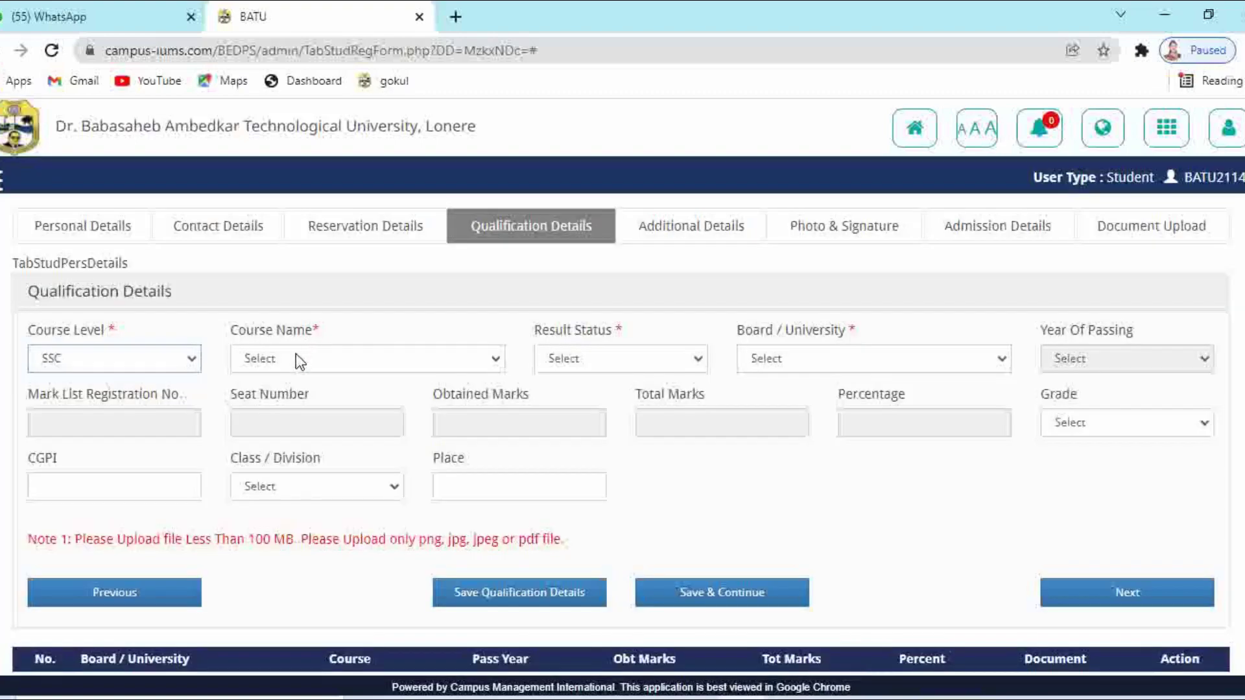
{"action": "left_click", "coordinate": [297, 357]}
{"action": "left_click", "coordinate": [290, 395]}
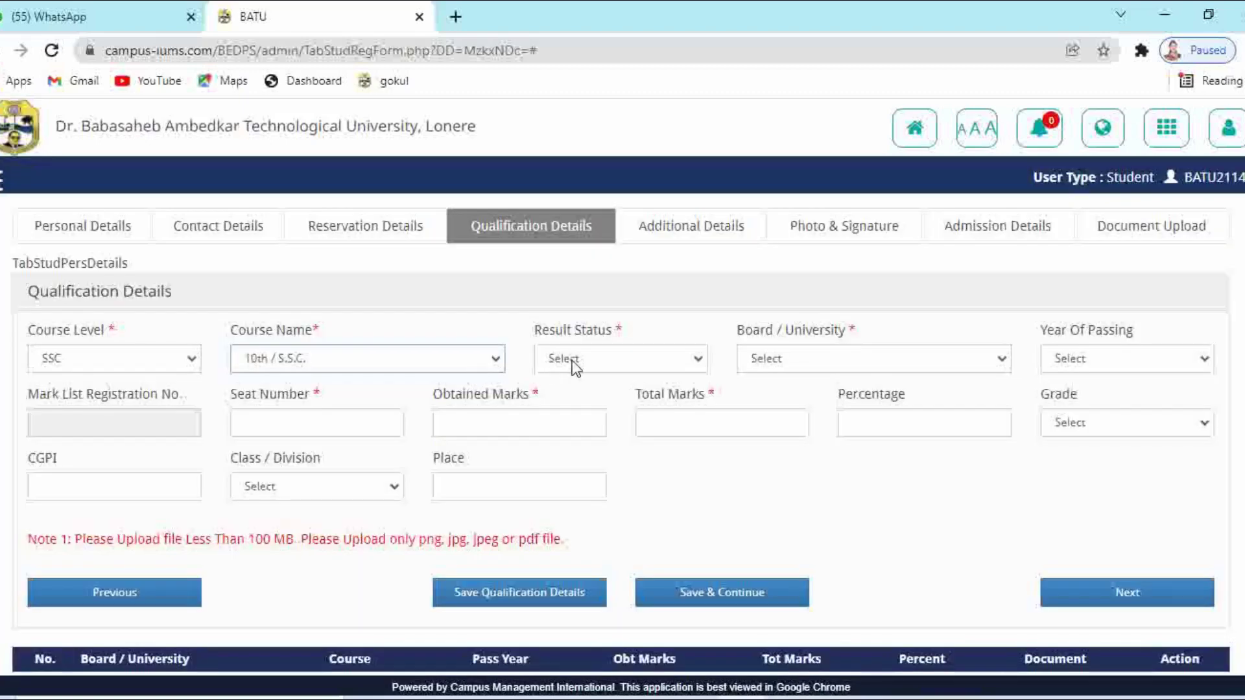
{"action": "left_click", "coordinate": [575, 367]}
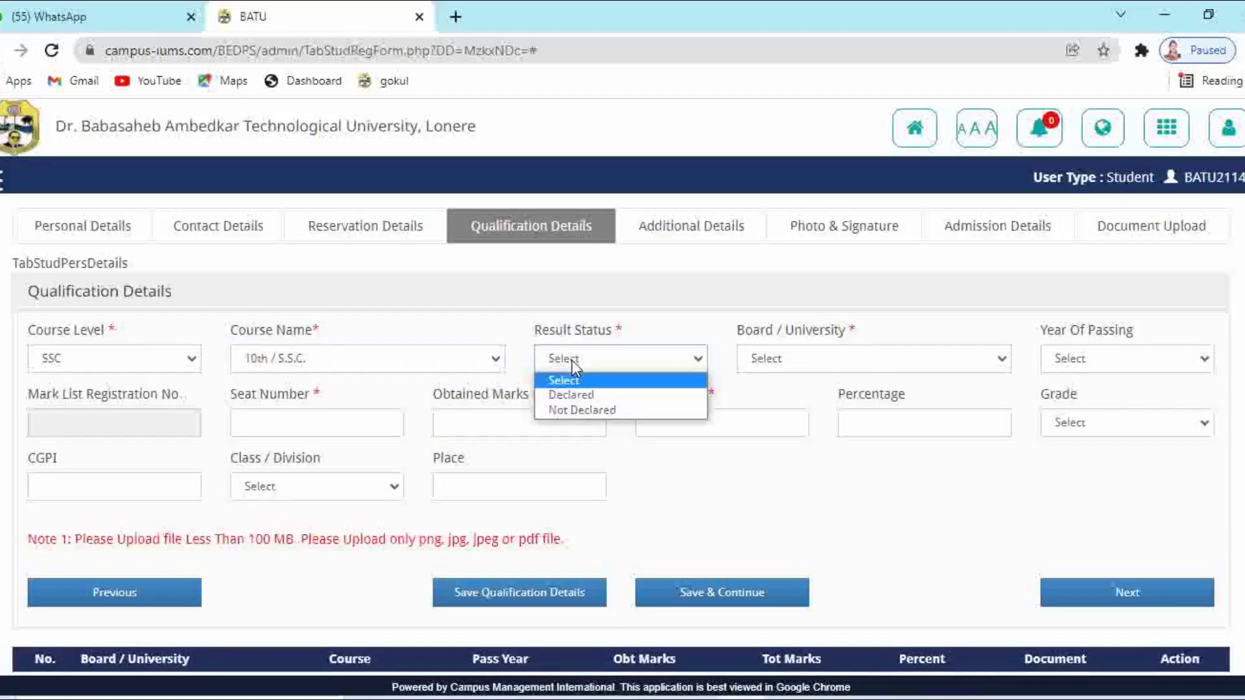
{"action": "left_click", "coordinate": [572, 395]}
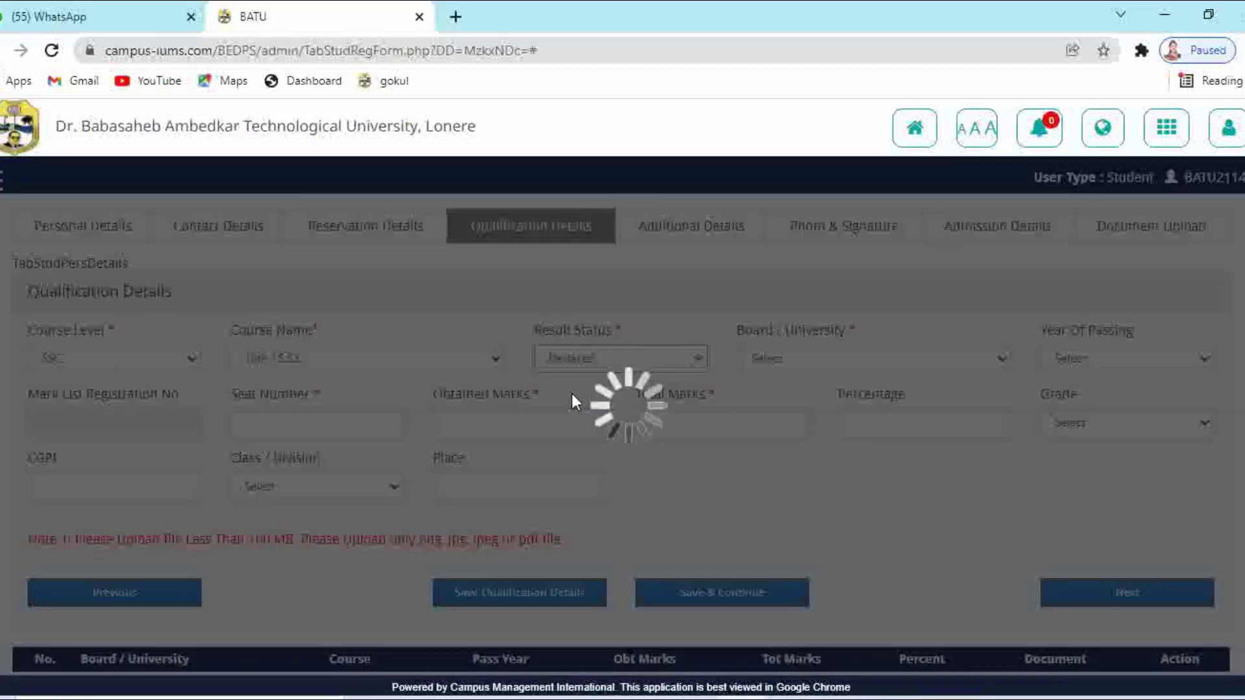
{"action": "left_click", "coordinate": [838, 353]}
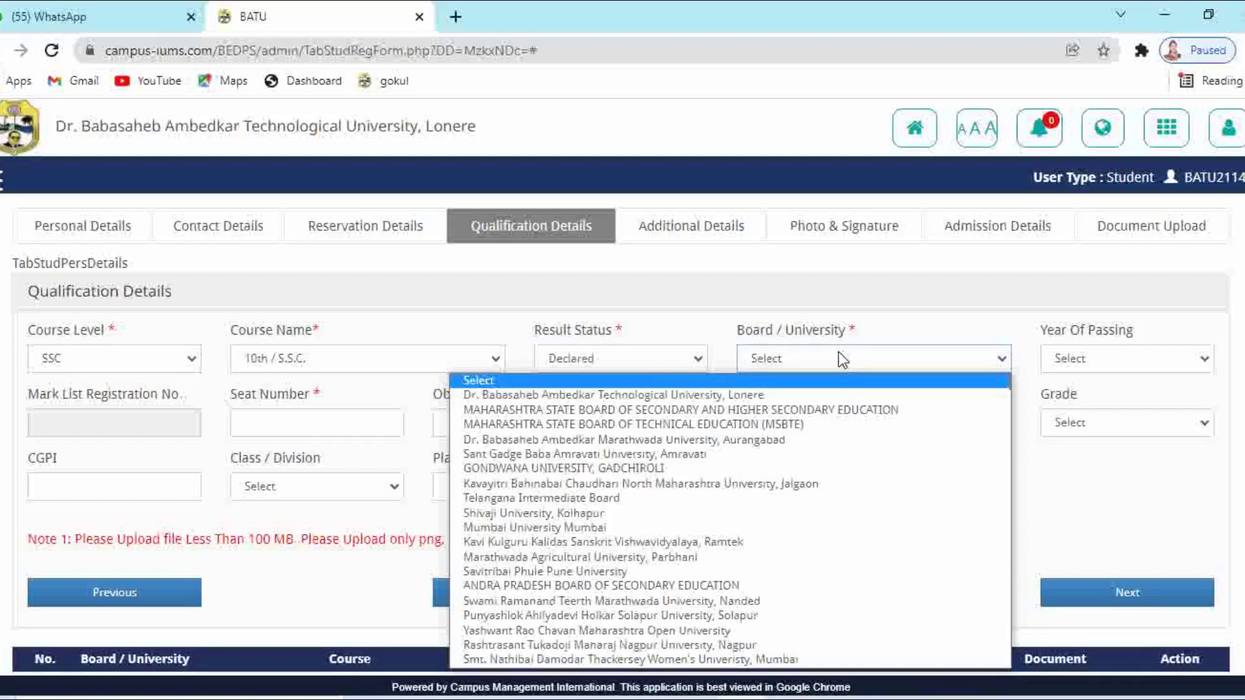
{"action": "left_click", "coordinate": [787, 409]}
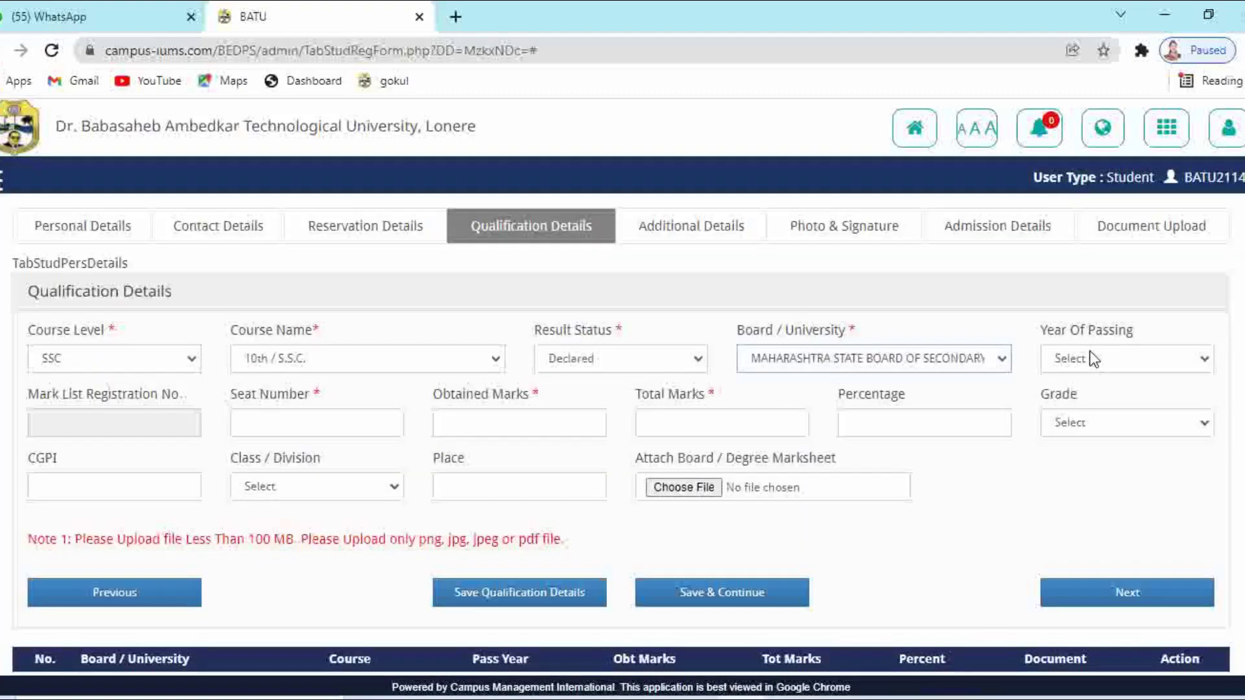
{"action": "left_click", "coordinate": [1093, 358]}
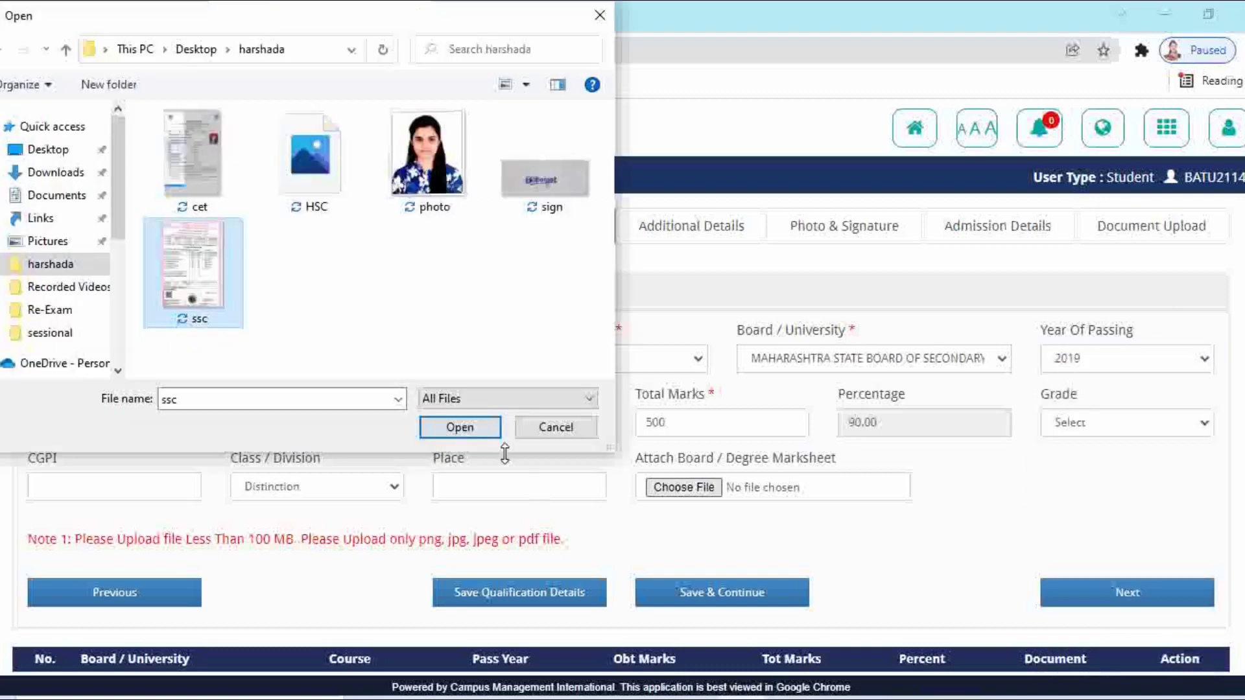
Attach the ssc marksheet, save the SSC qualification, and reload the portal page
{"action": "left_click", "coordinate": [472, 433]}
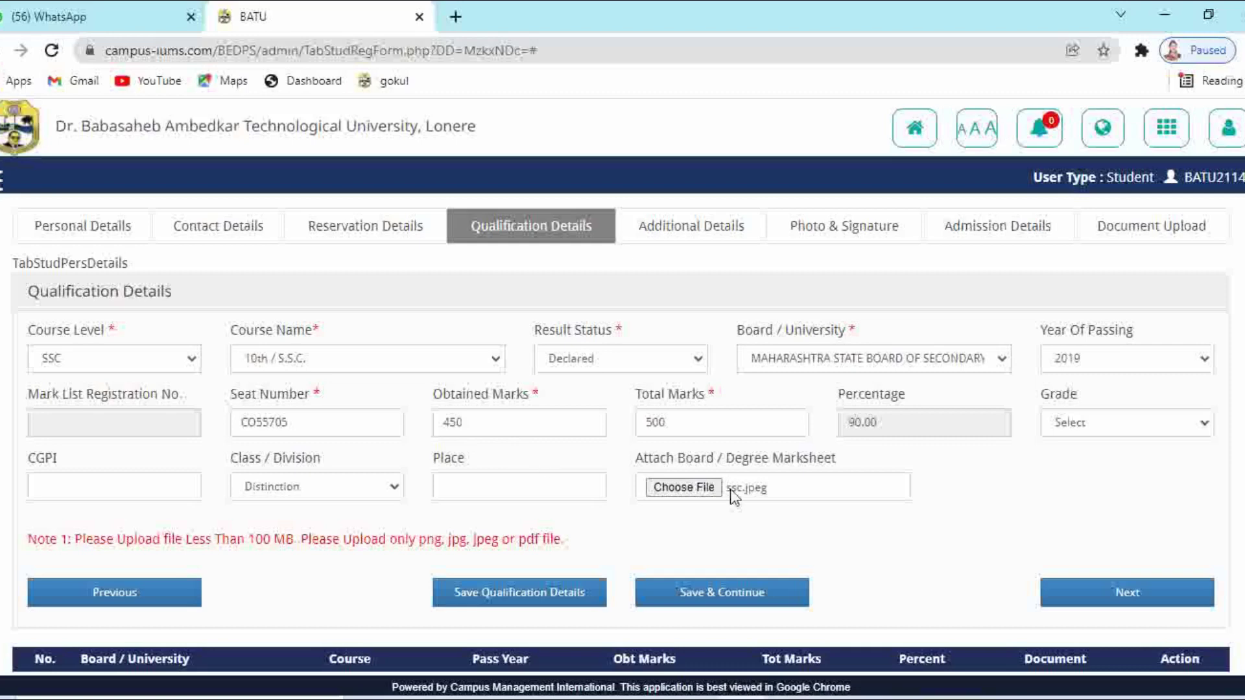
{"action": "left_click", "coordinate": [562, 601]}
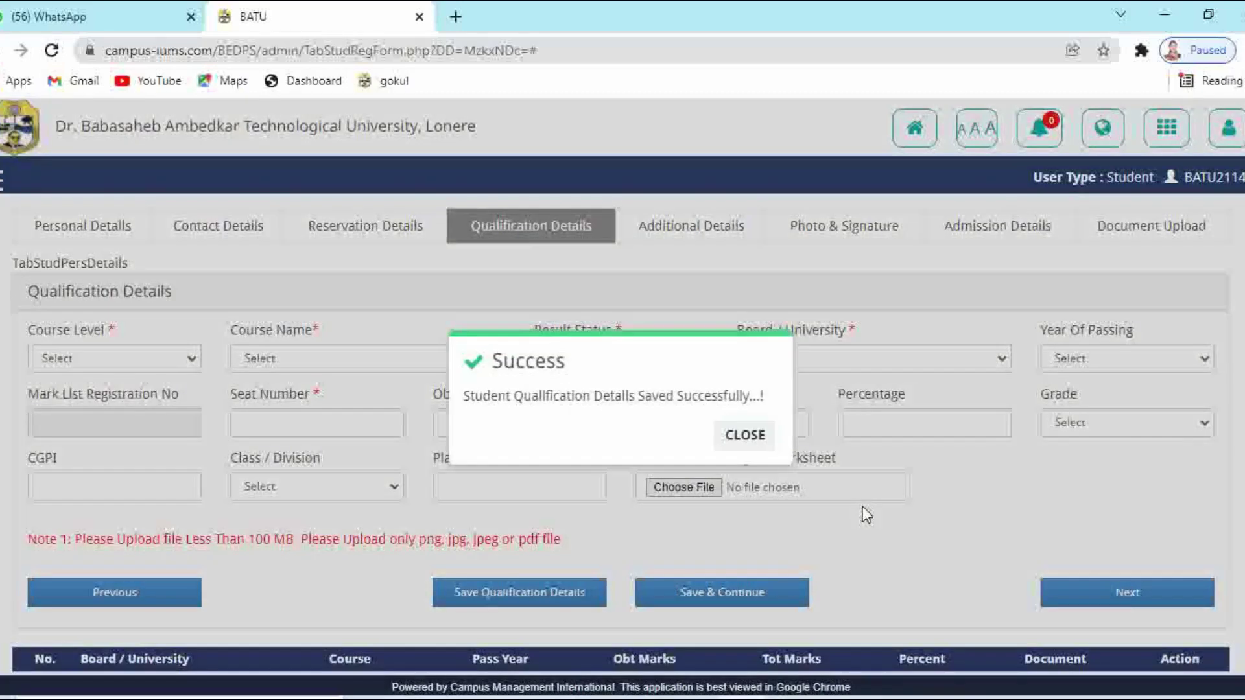
{"action": "left_click", "coordinate": [749, 440]}
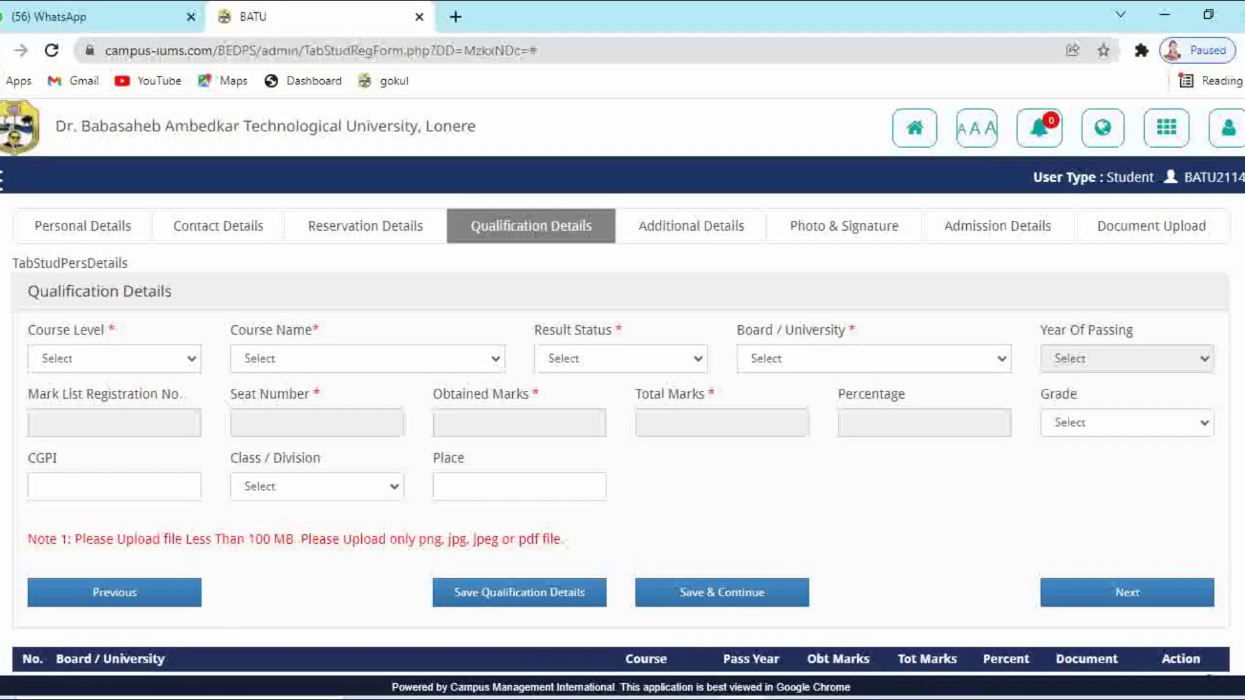
{"action": "left_click", "coordinate": [918, 130]}
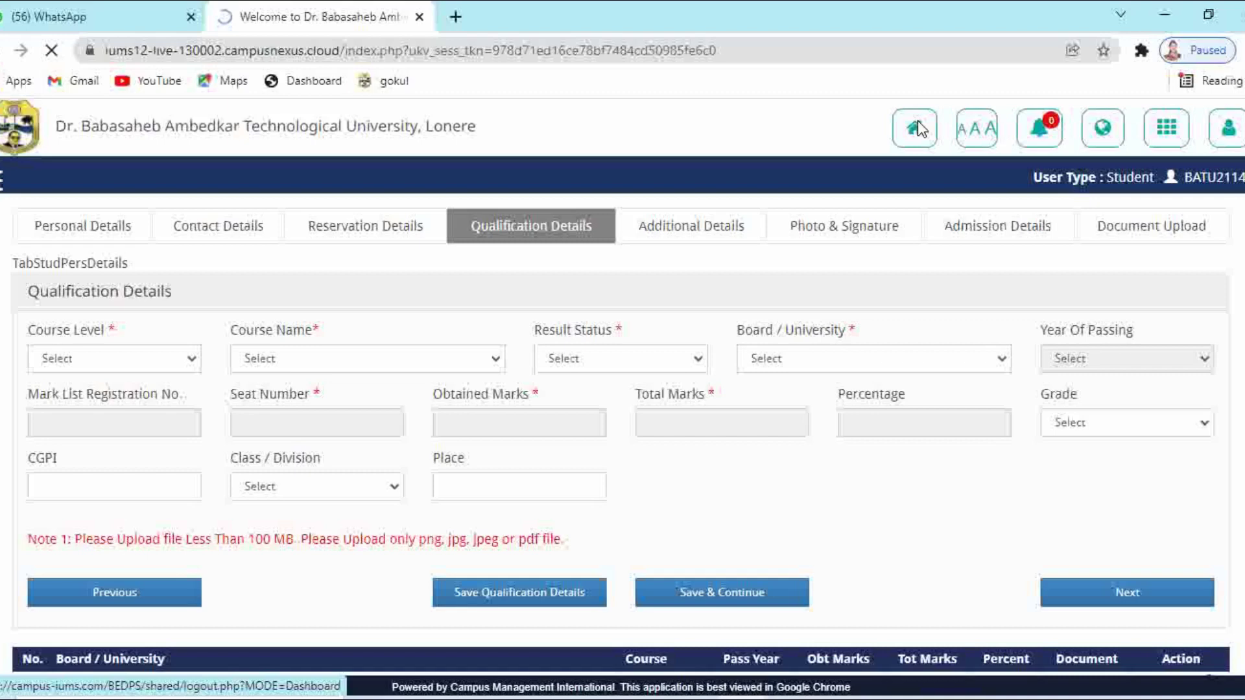
{"action": "left_click", "coordinate": [108, 361]}
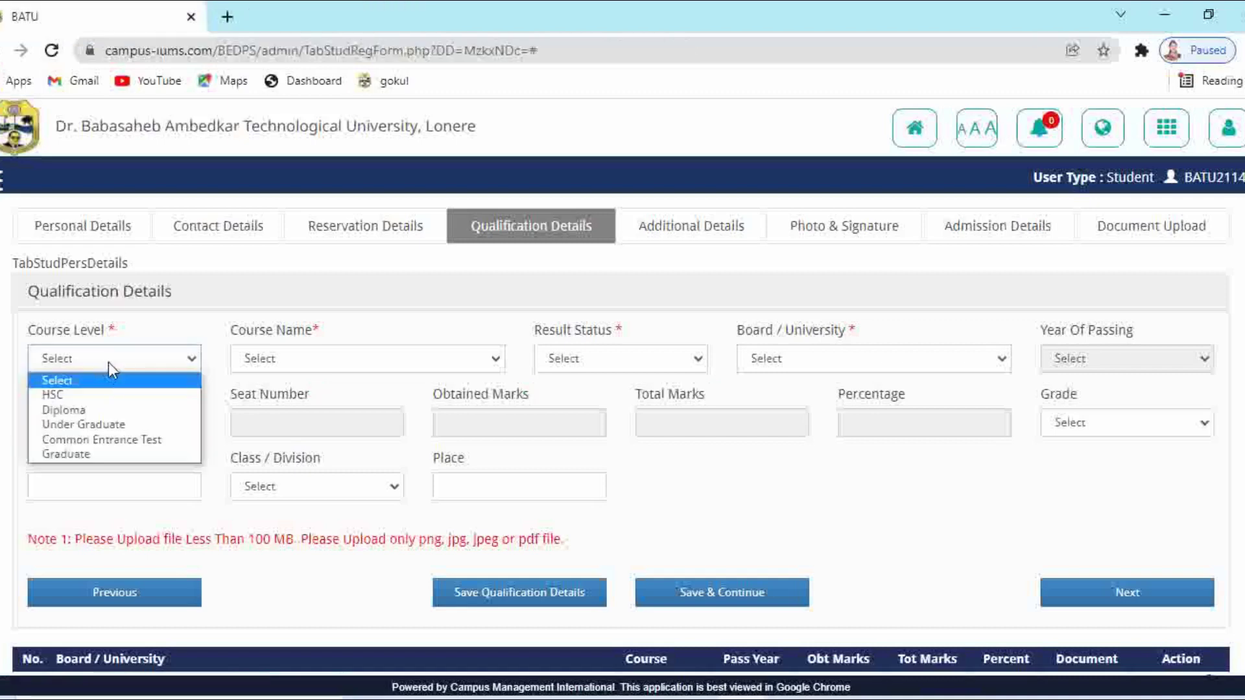
Set the qualification to HSC, 12th / H.S.C., Declared, Maharashtra board, passed 2021
{"action": "left_click", "coordinate": [98, 394]}
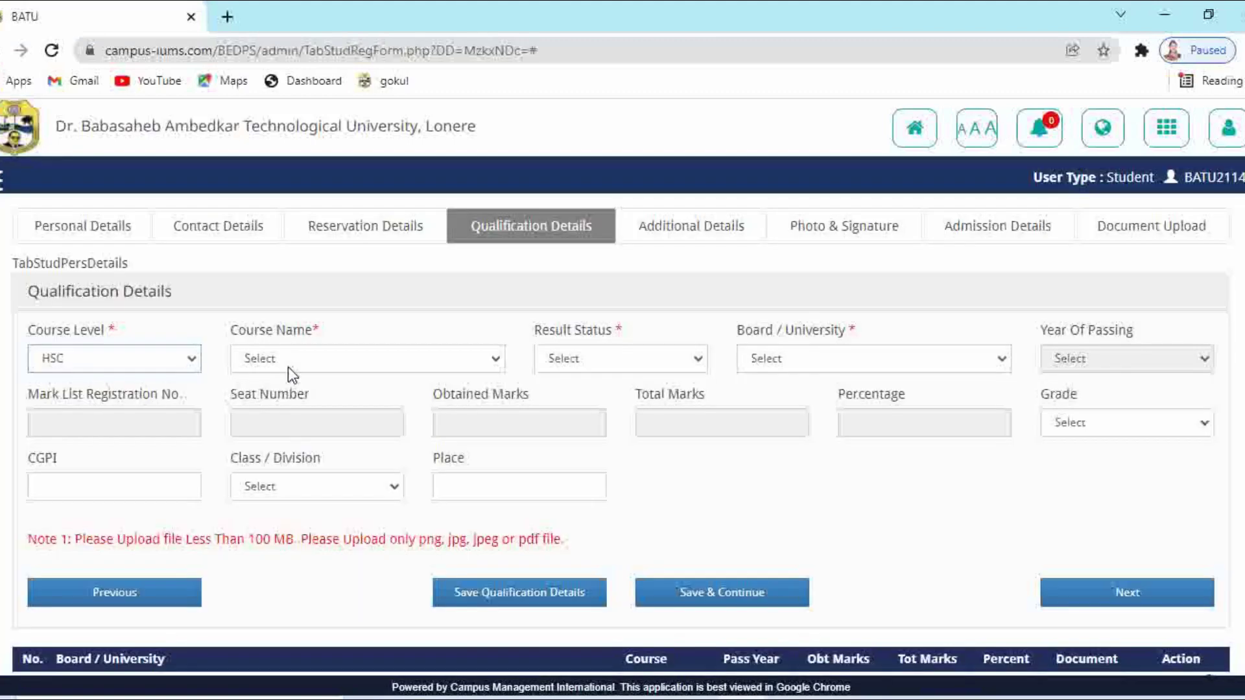
{"action": "left_click", "coordinate": [288, 360]}
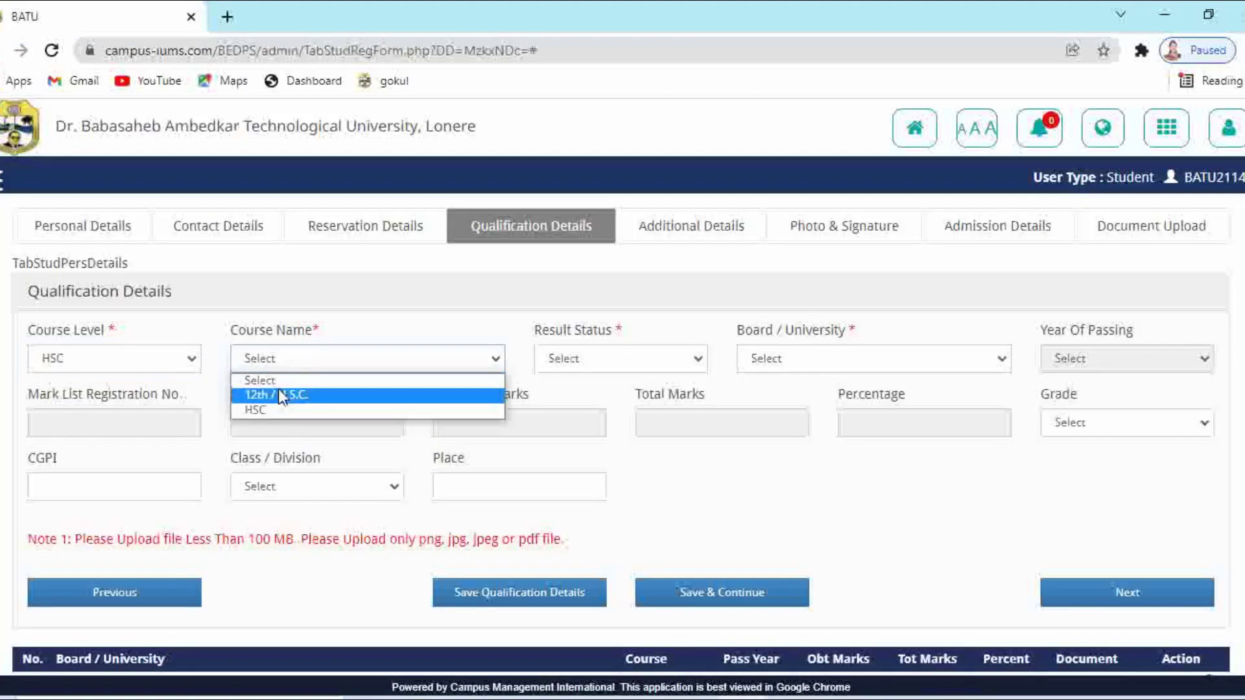
{"action": "left_click", "coordinate": [277, 391]}
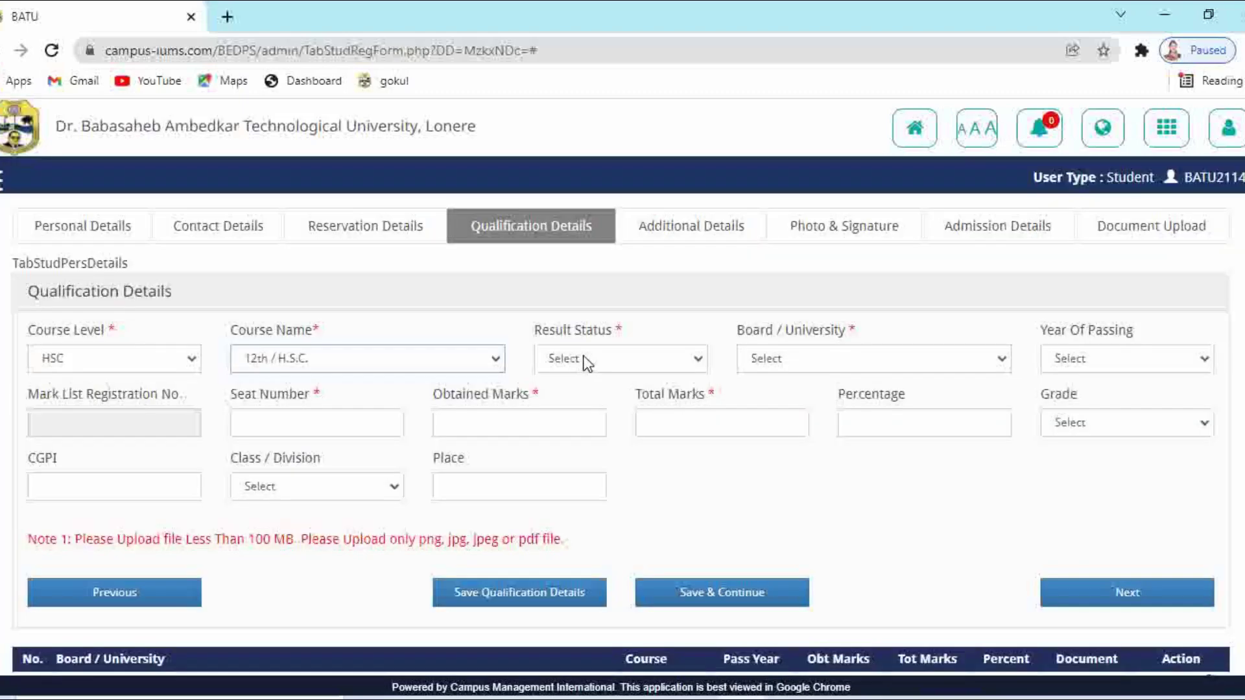
{"action": "left_click", "coordinate": [583, 356]}
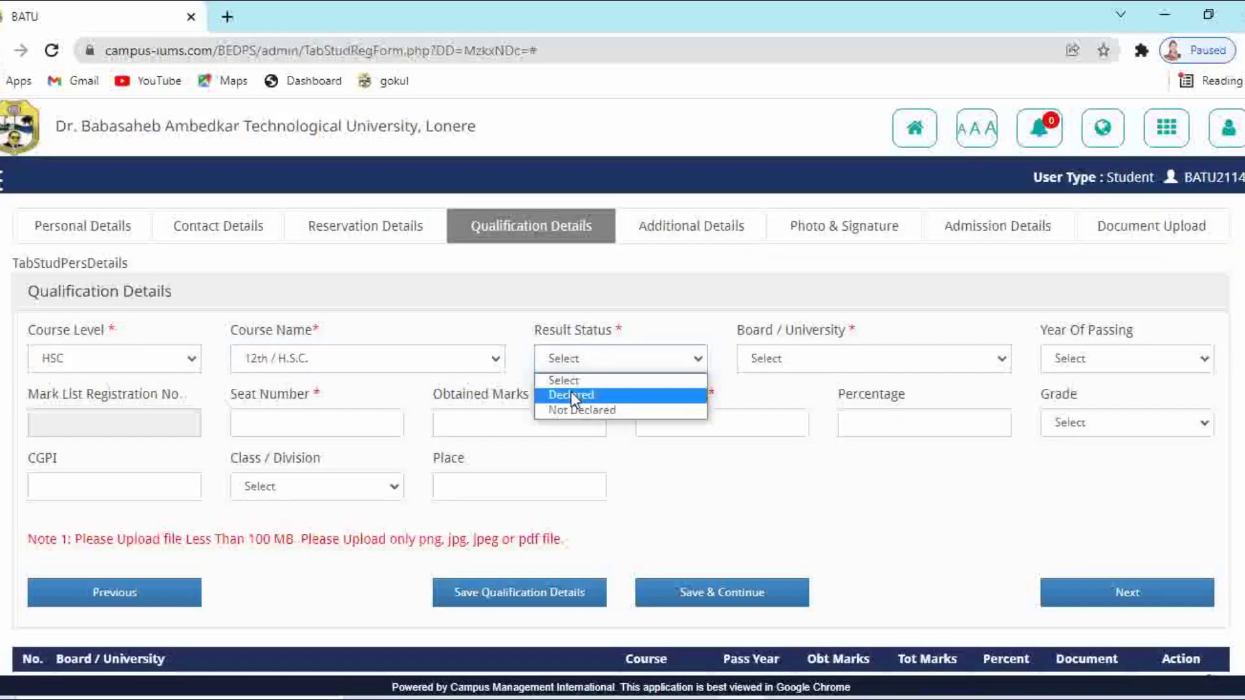
{"action": "left_click", "coordinate": [570, 392]}
{"action": "left_click", "coordinate": [763, 359]}
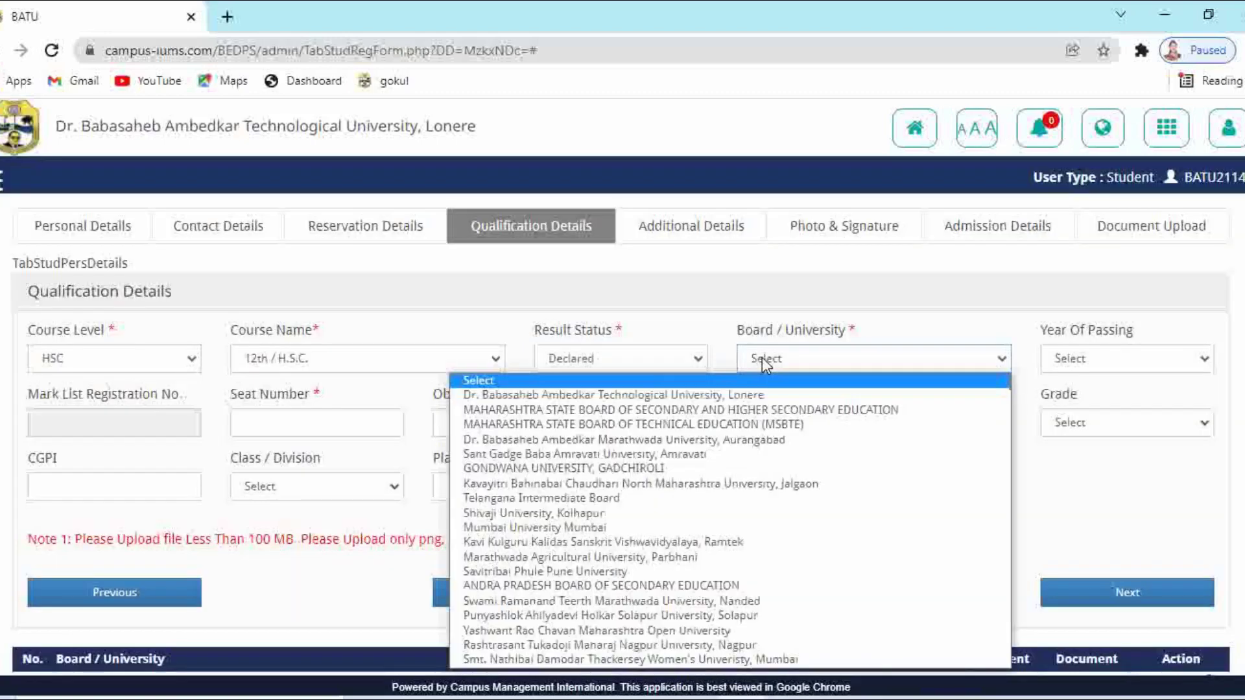
{"action": "left_click", "coordinate": [728, 410]}
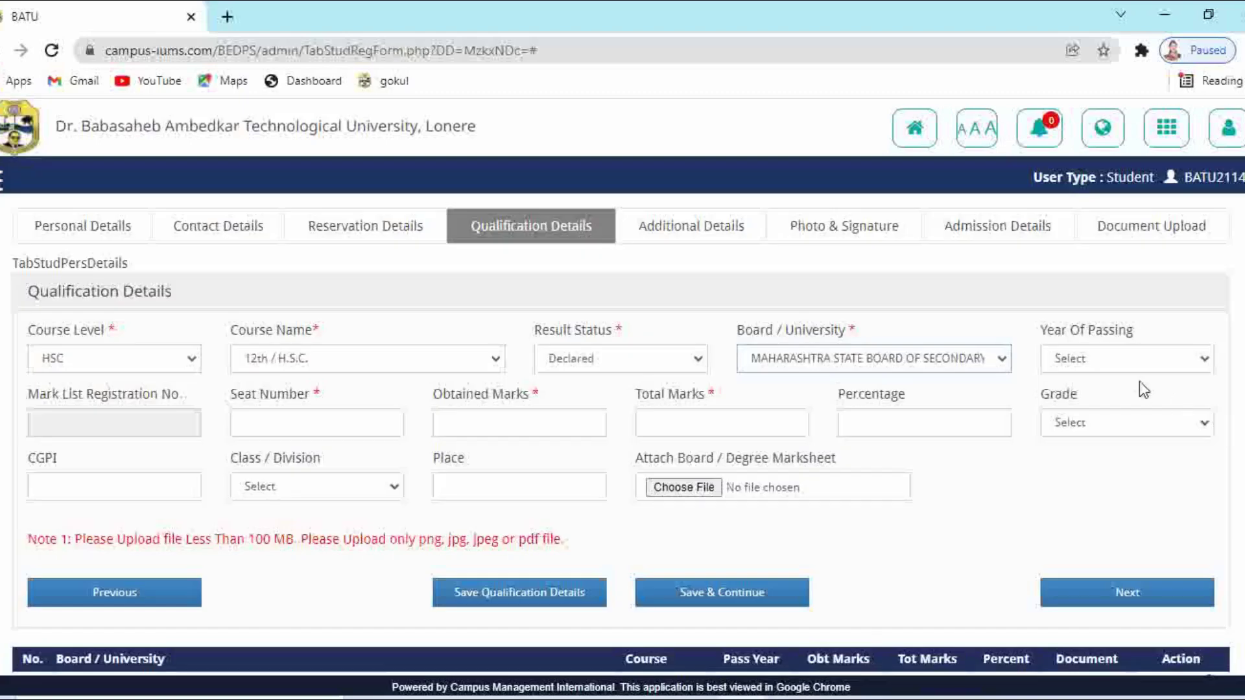
{"action": "left_click", "coordinate": [1115, 363]}
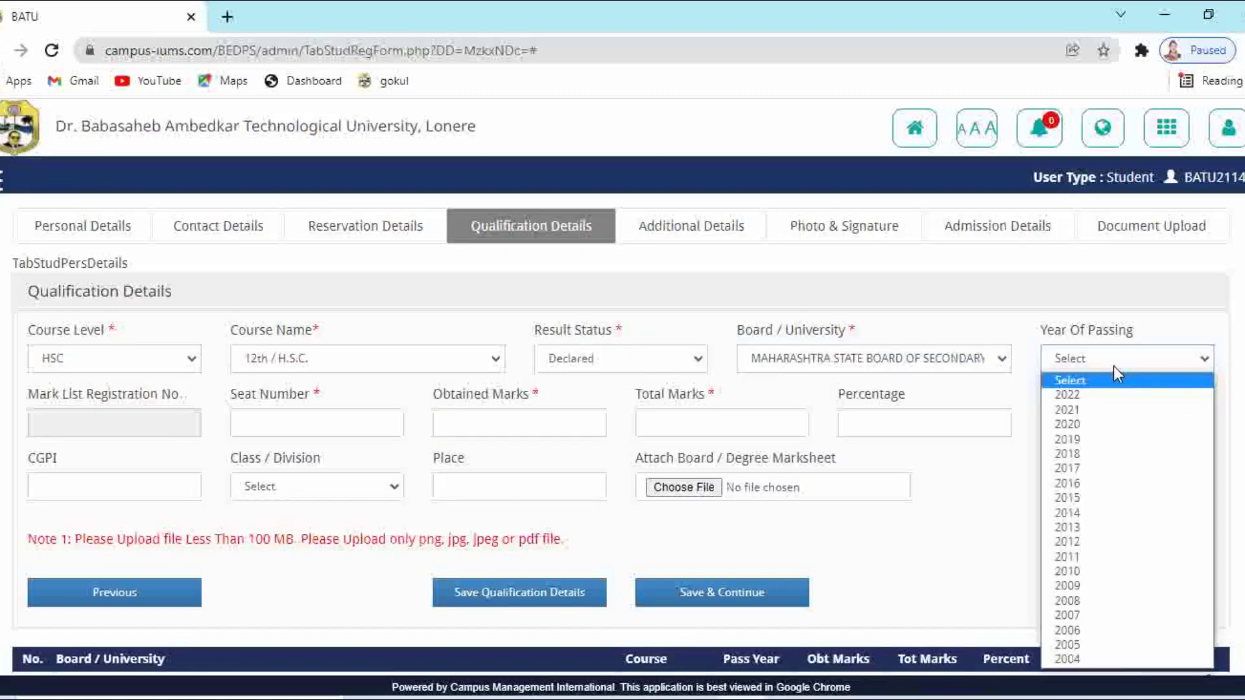
{"action": "left_click", "coordinate": [1089, 409]}
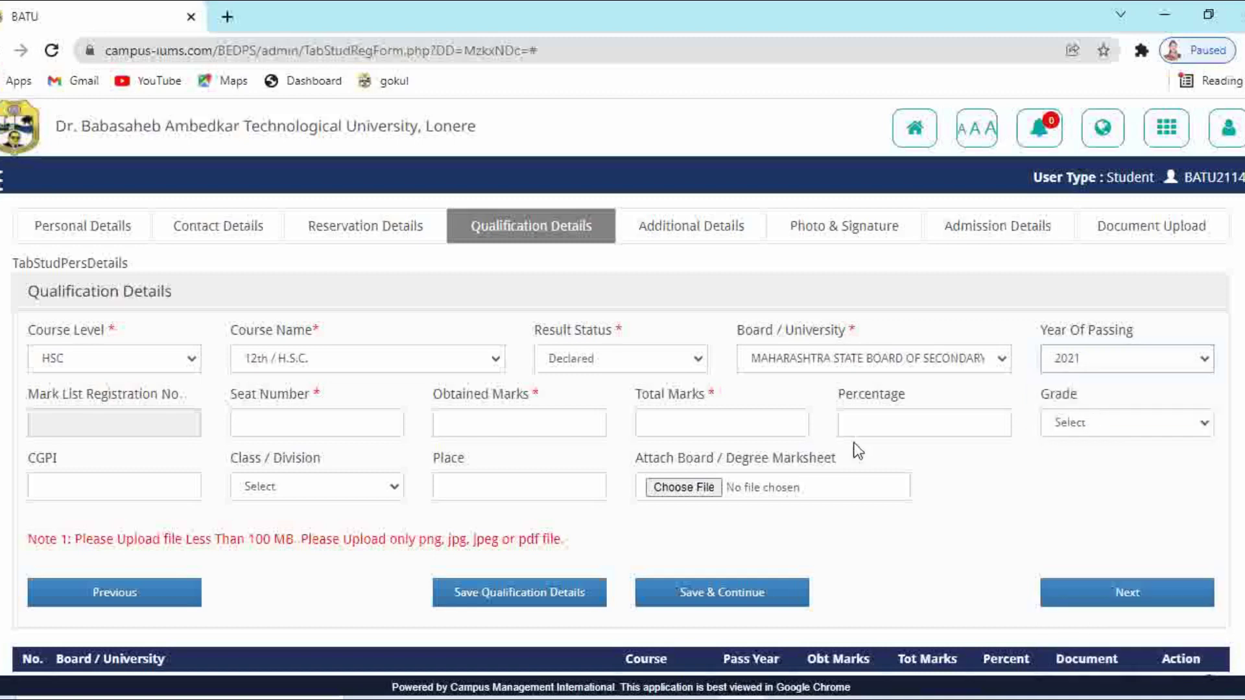
Enter the HSC seat number with 513 obtained out of 600 total marks
{"action": "left_click", "coordinate": [306, 426]}
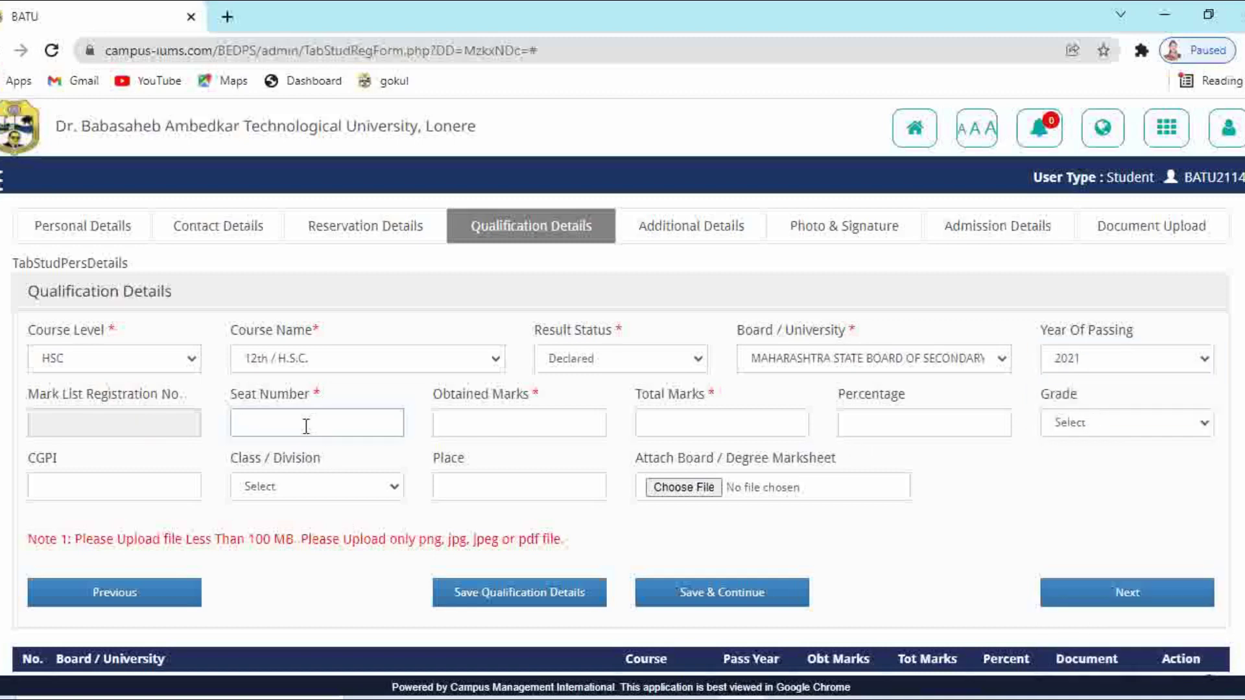
{"action": "left_click", "coordinate": [456, 412]}
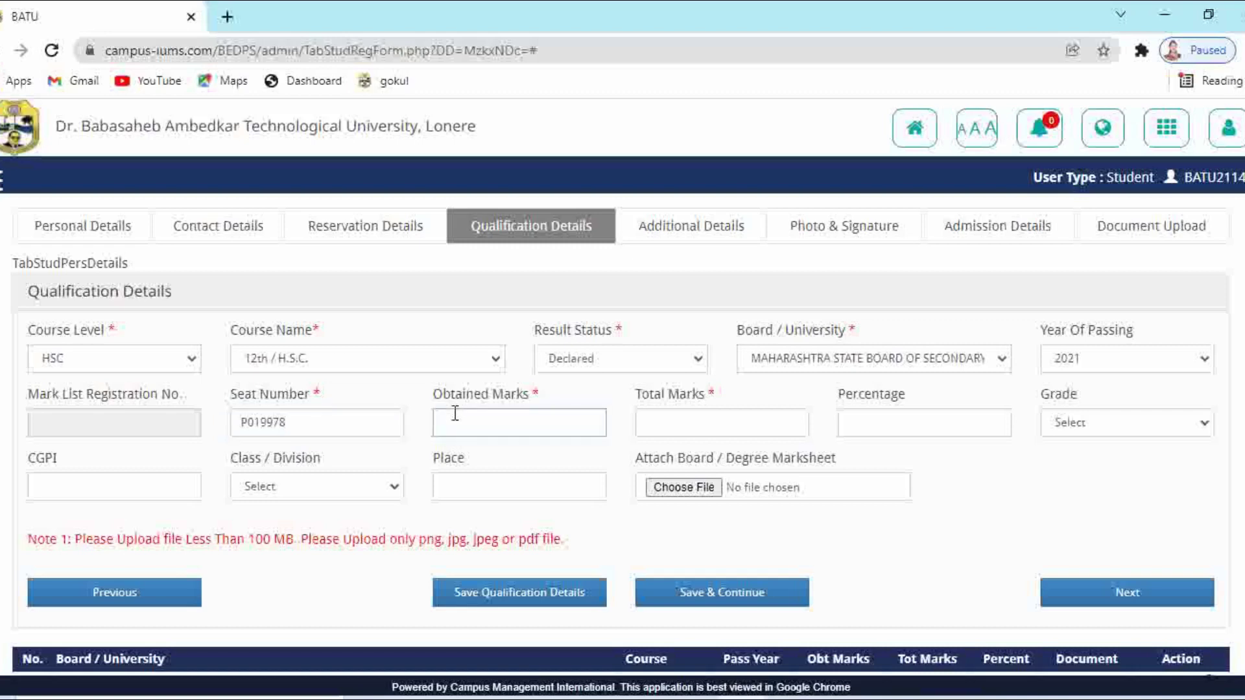
{"action": "type", "text": "513"}
{"action": "left_click", "coordinate": [687, 428]}
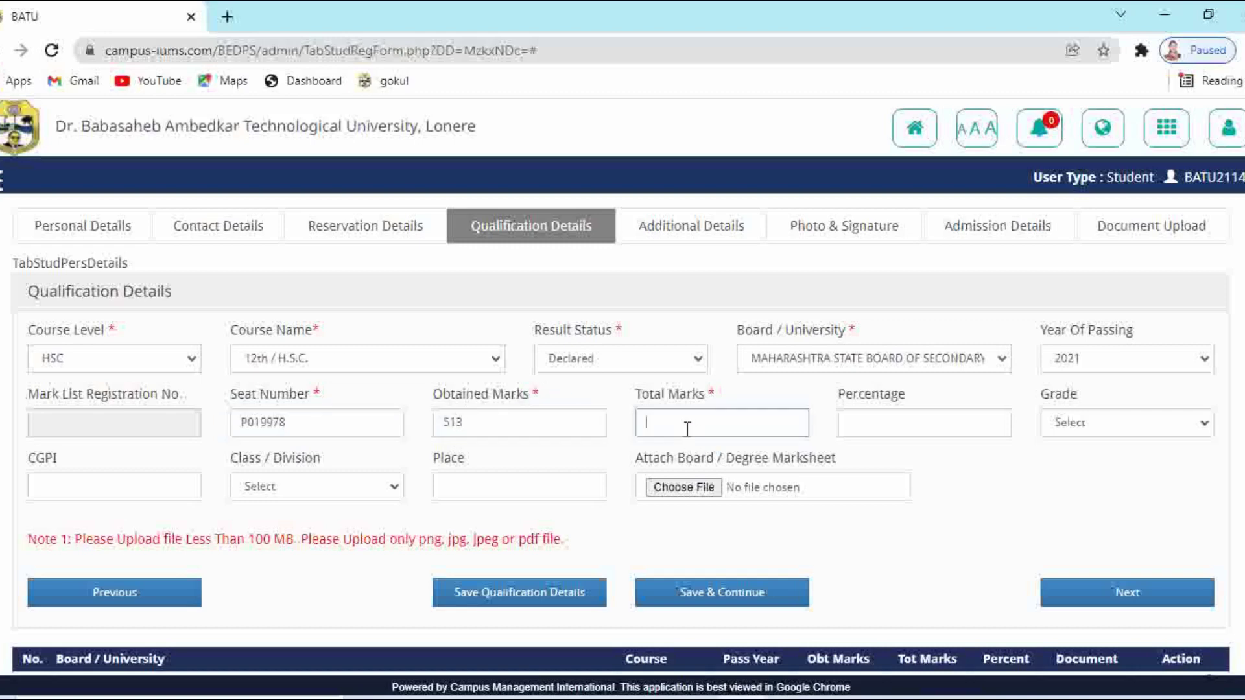
{"action": "type", "text": "600"}
{"action": "left_click", "coordinate": [863, 422]}
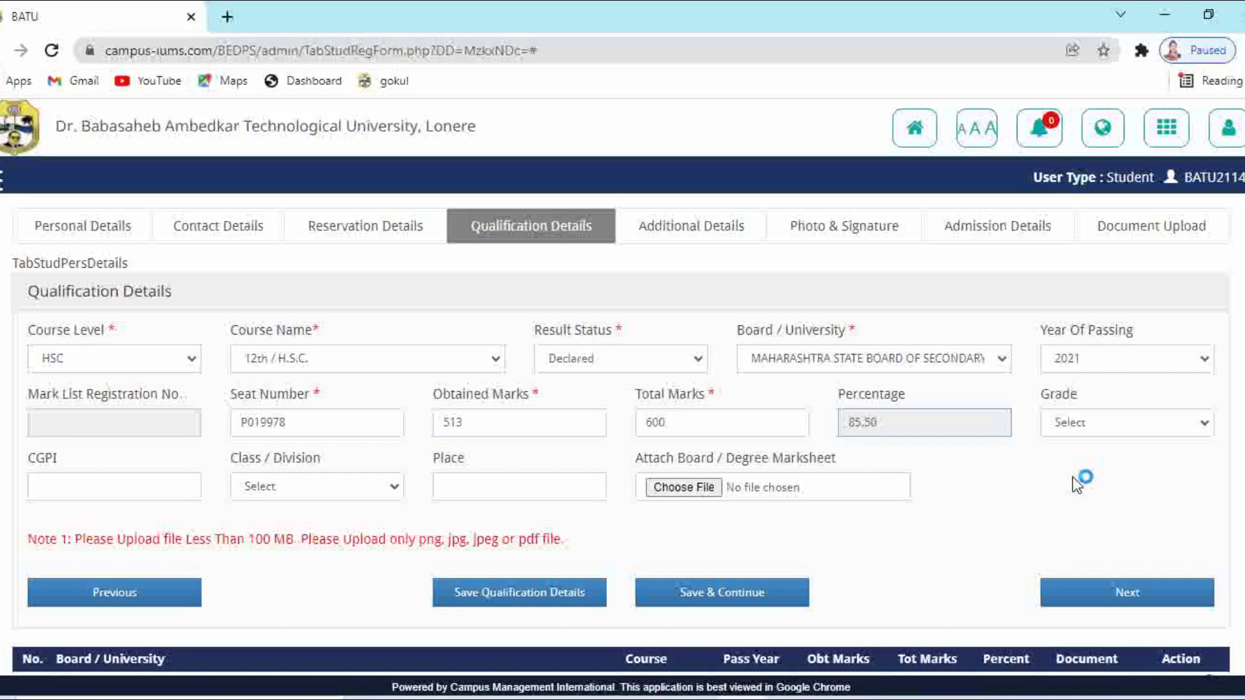
{"action": "left_click", "coordinate": [1072, 424]}
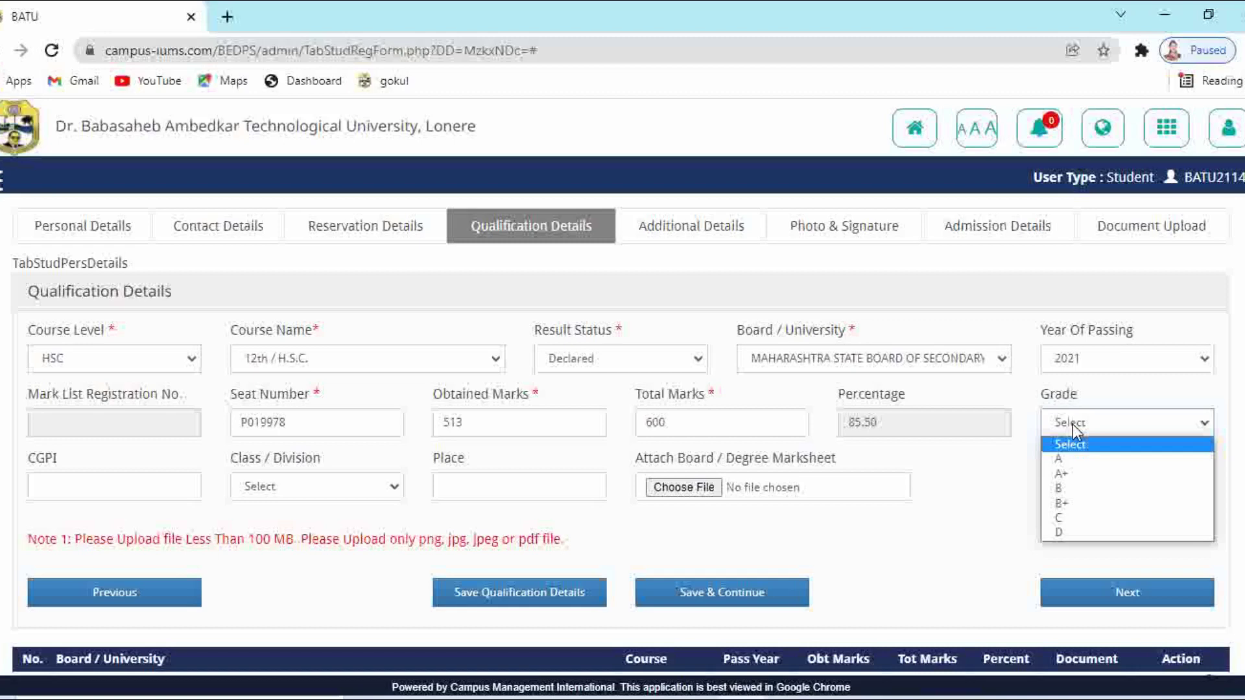
{"action": "left_click", "coordinate": [996, 535]}
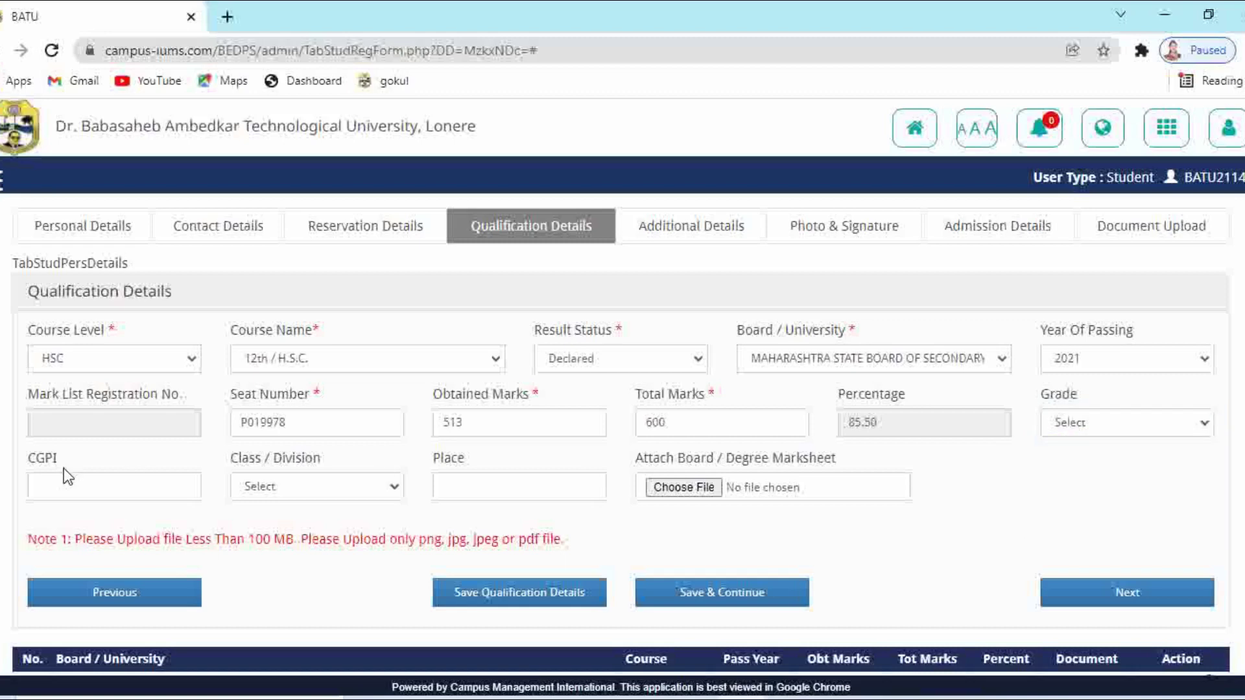
Set class Distinction, attach the HSC marksheet, and save the HSC qualification
{"action": "left_click", "coordinate": [345, 490]}
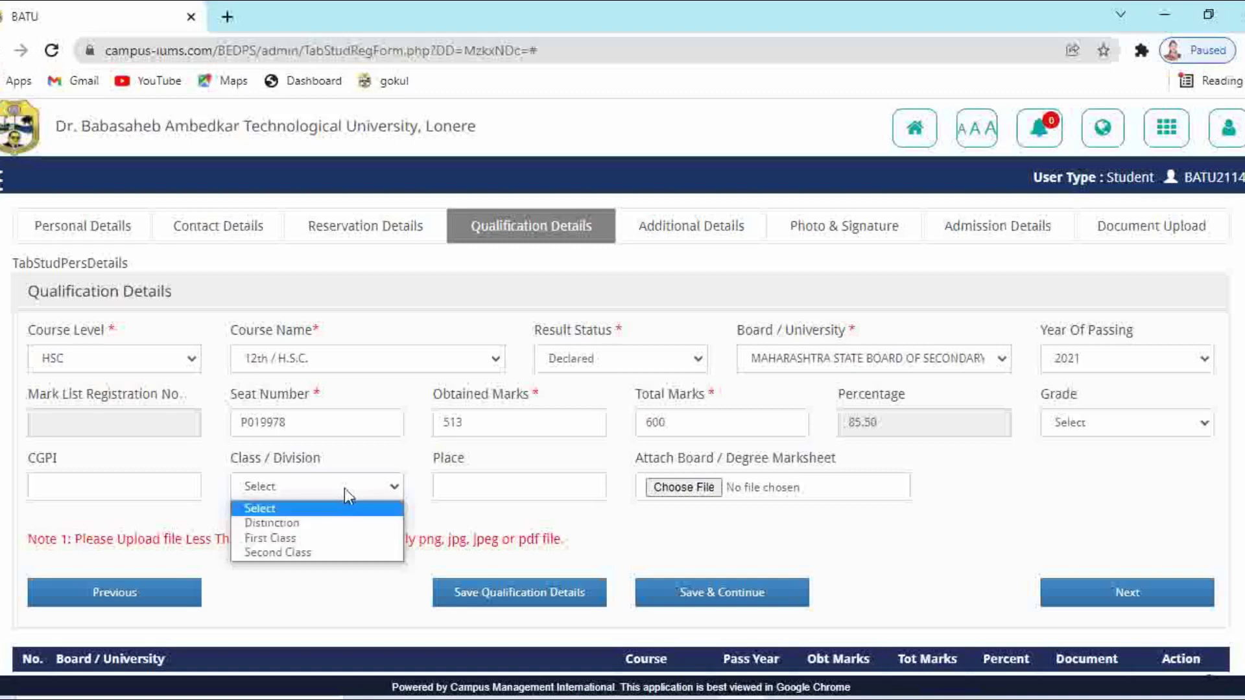
{"action": "left_click", "coordinate": [287, 520]}
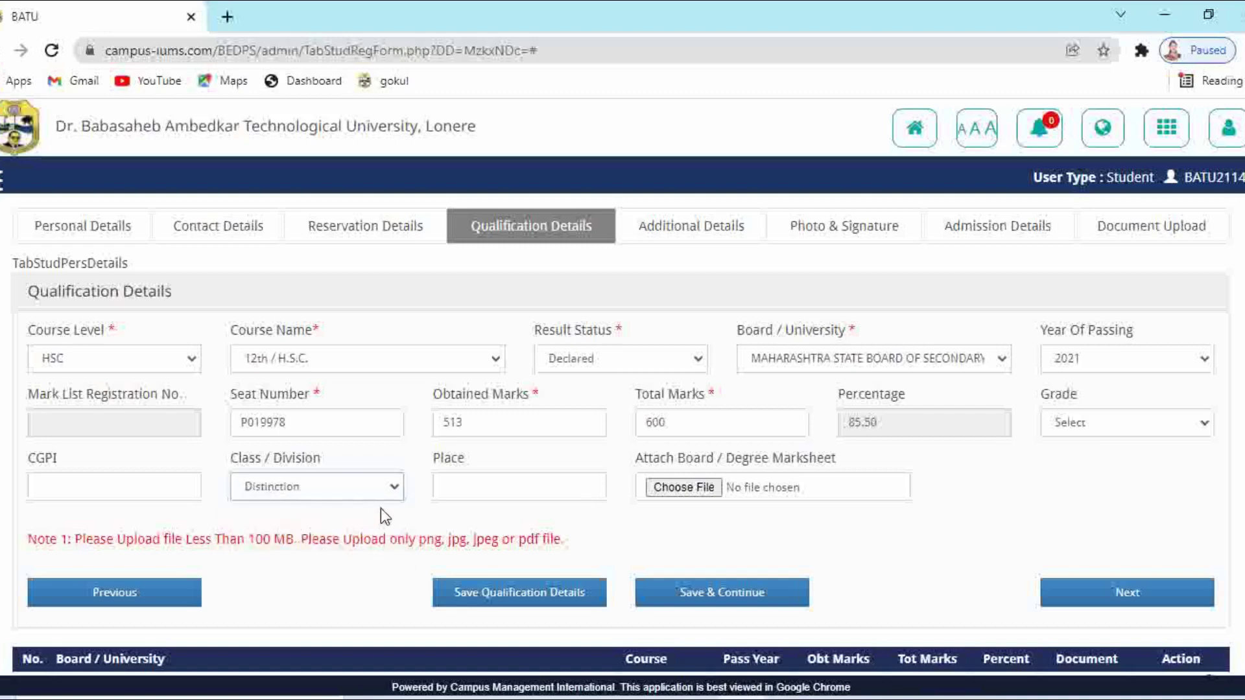
{"action": "left_click", "coordinate": [688, 487]}
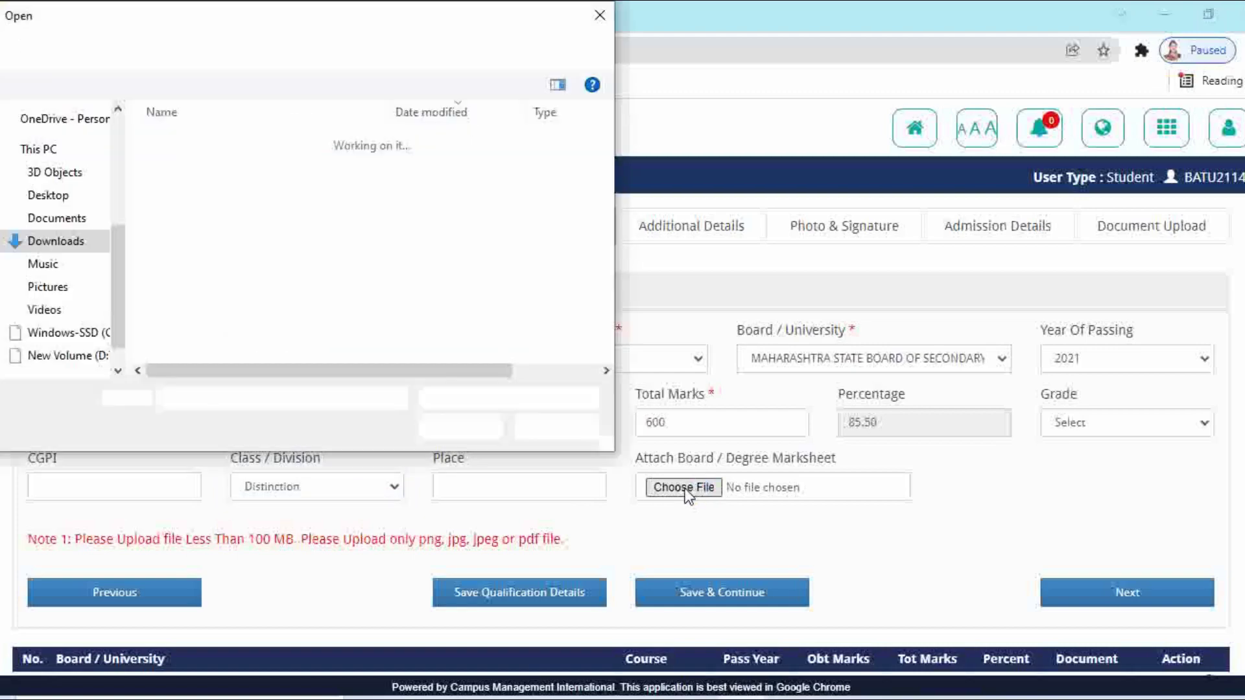
{"action": "left_click", "coordinate": [554, 189]}
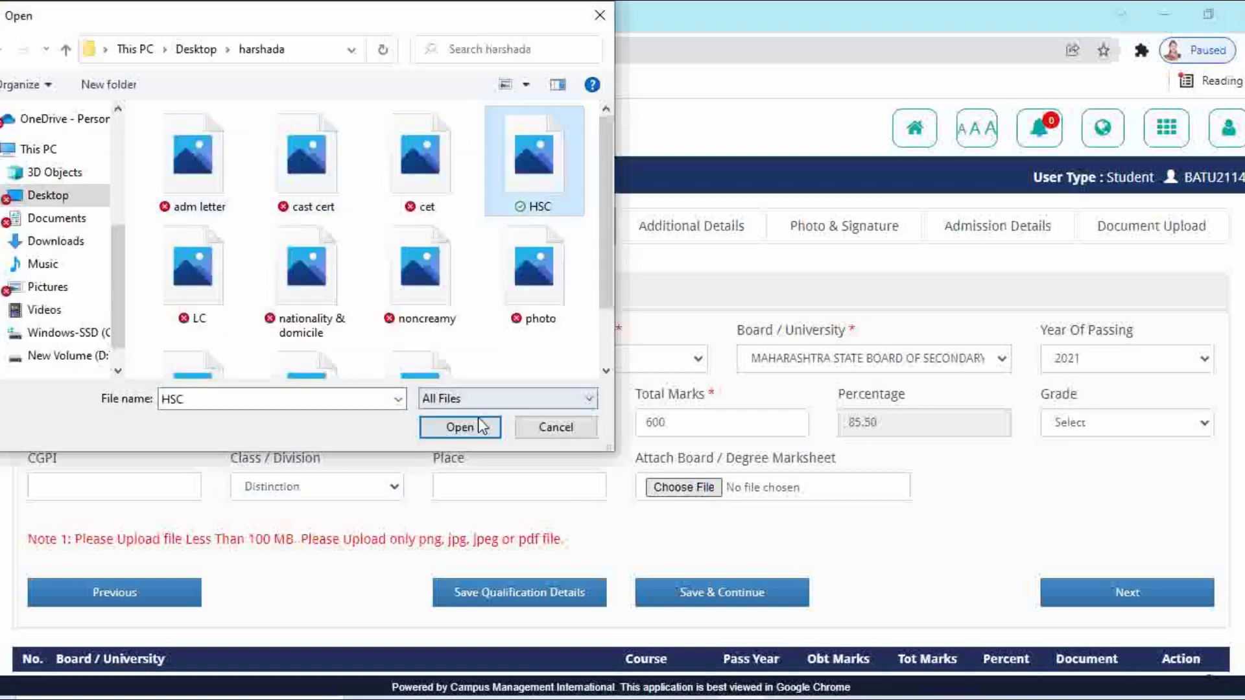
{"action": "left_click", "coordinate": [476, 426]}
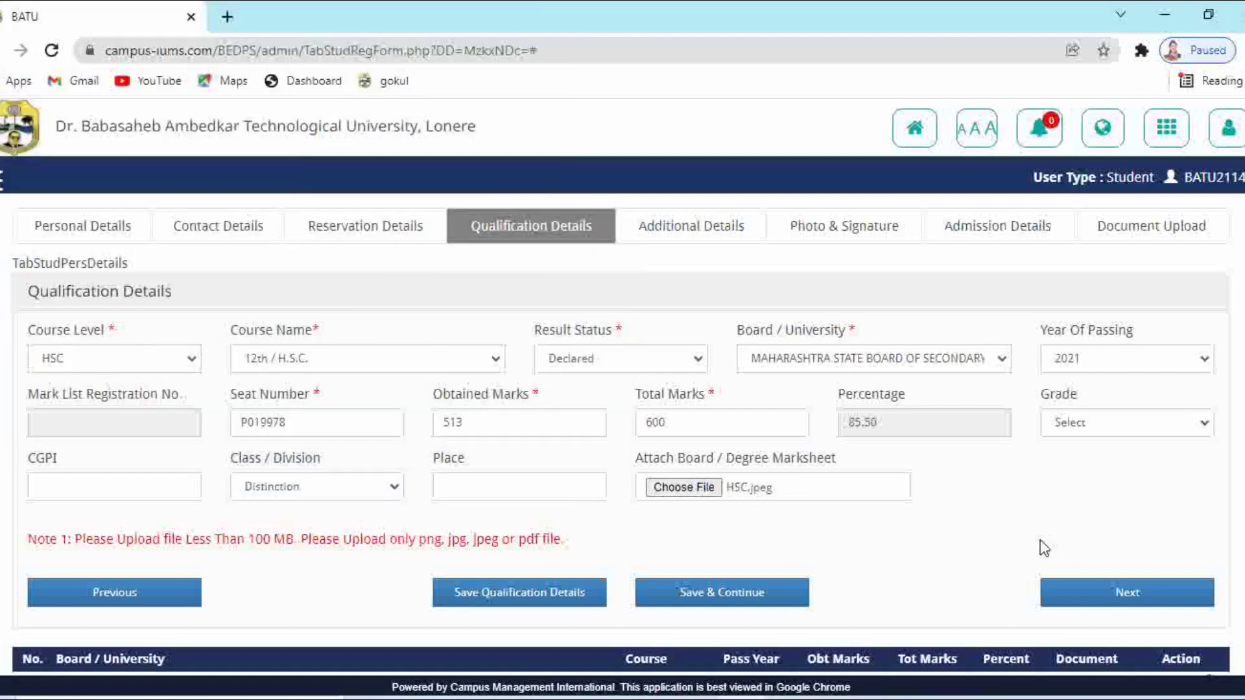
{"action": "left_click", "coordinate": [573, 592]}
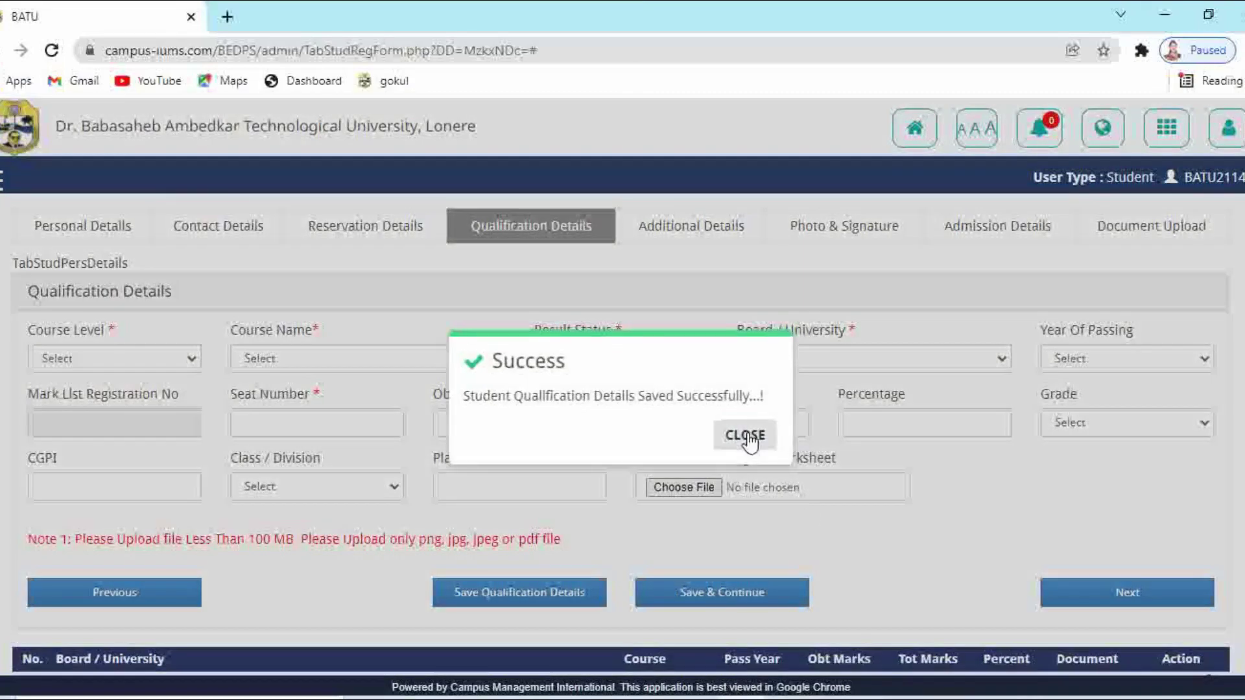
{"action": "left_click", "coordinate": [746, 434]}
{"action": "scroll", "coordinate": [858, 560], "scroll_direction": "down", "scroll_amount": 1}
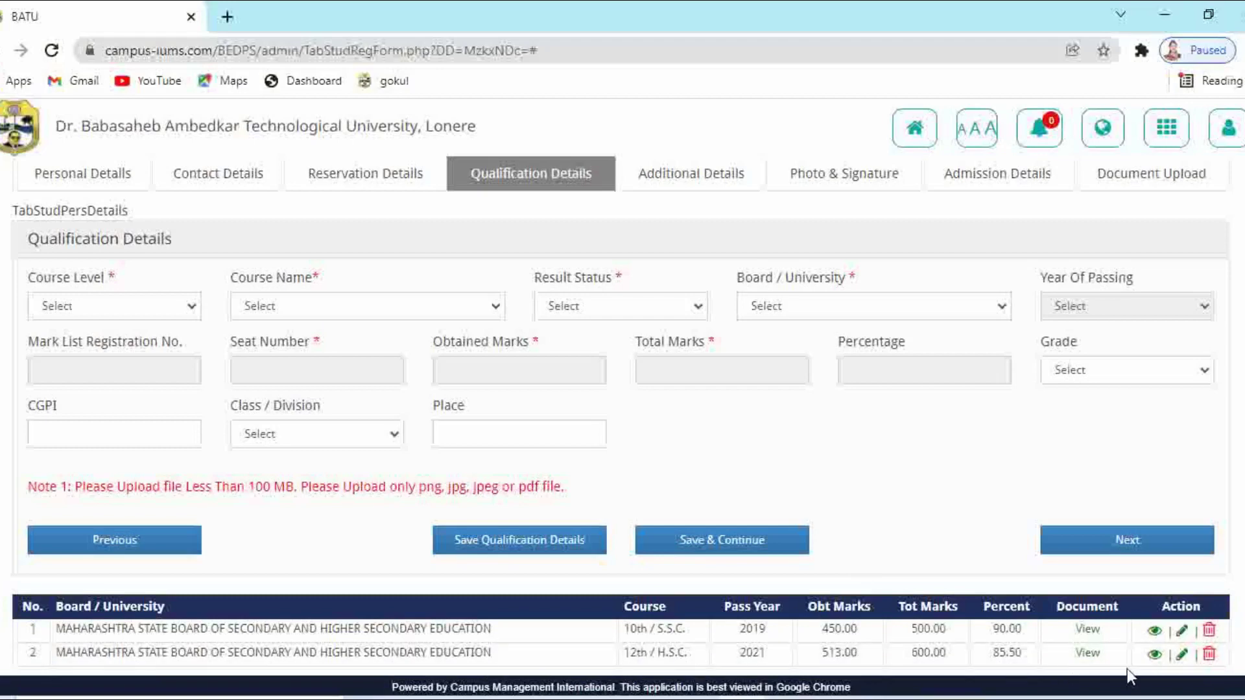
{"action": "scroll", "coordinate": [1171, 655], "scroll_direction": "up", "scroll_amount": 1}
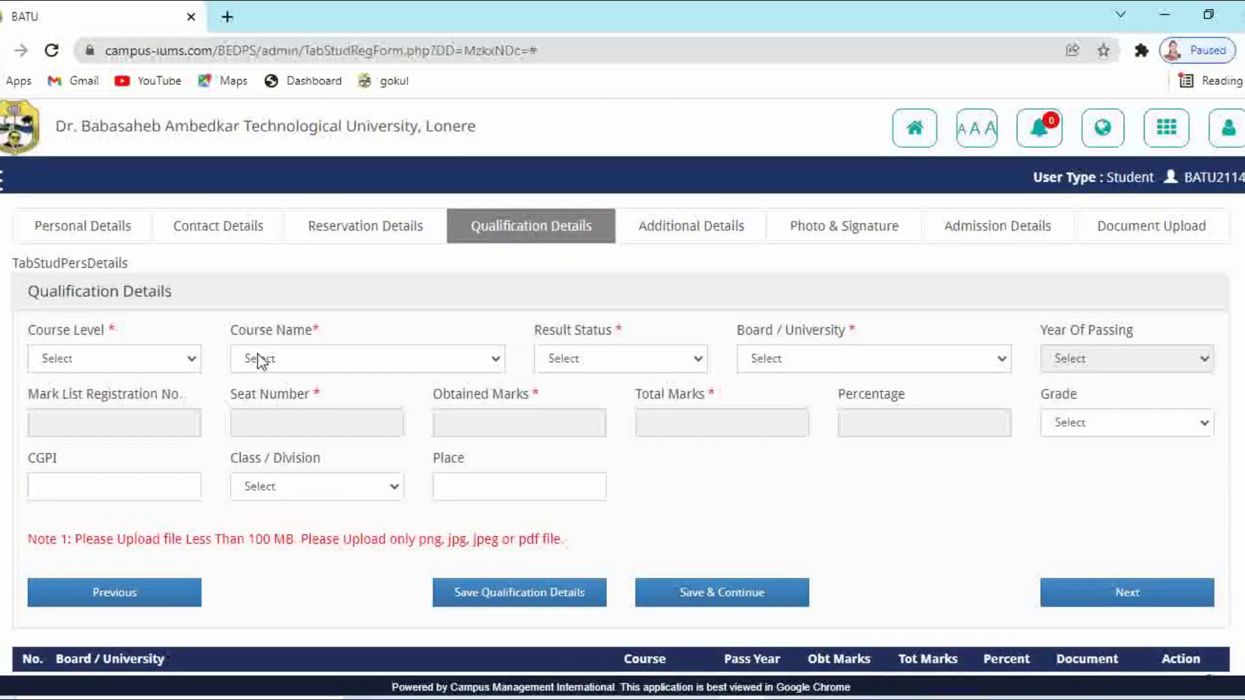
Set the qualification to Common Entrance Test, CET, Declared, passed 2021
{"action": "left_click", "coordinate": [65, 361]}
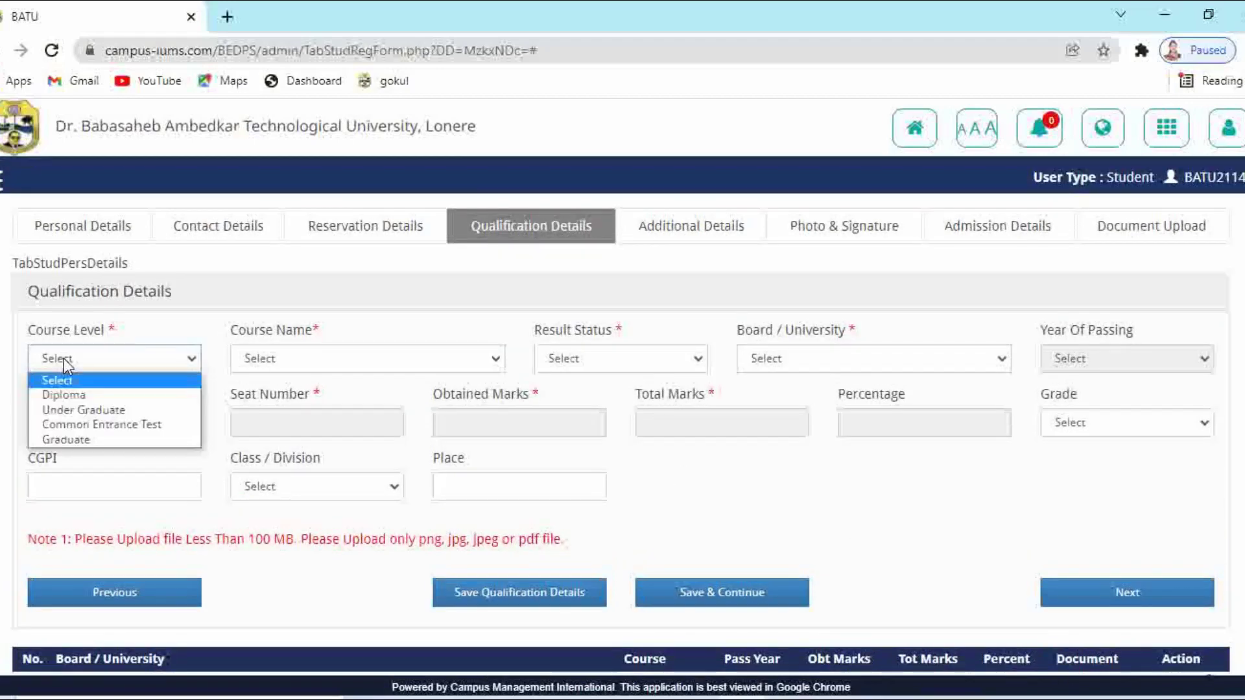
{"action": "left_click", "coordinate": [94, 426]}
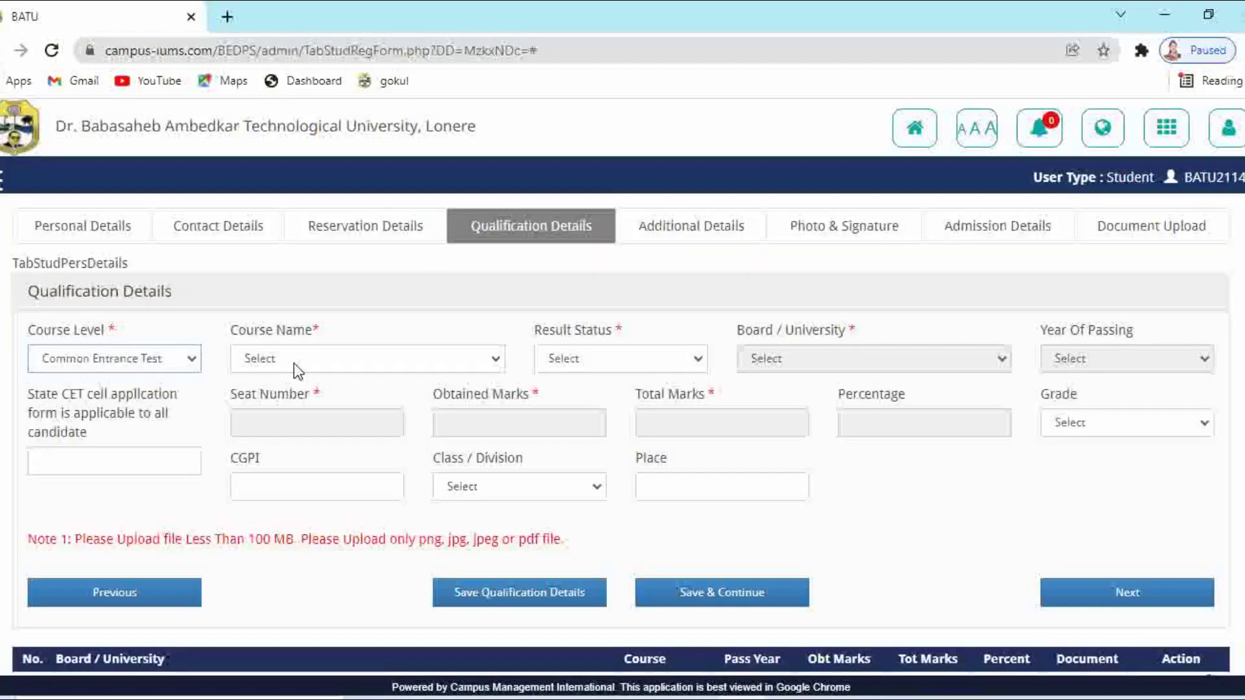
{"action": "left_click", "coordinate": [293, 363]}
{"action": "left_click", "coordinate": [290, 394]}
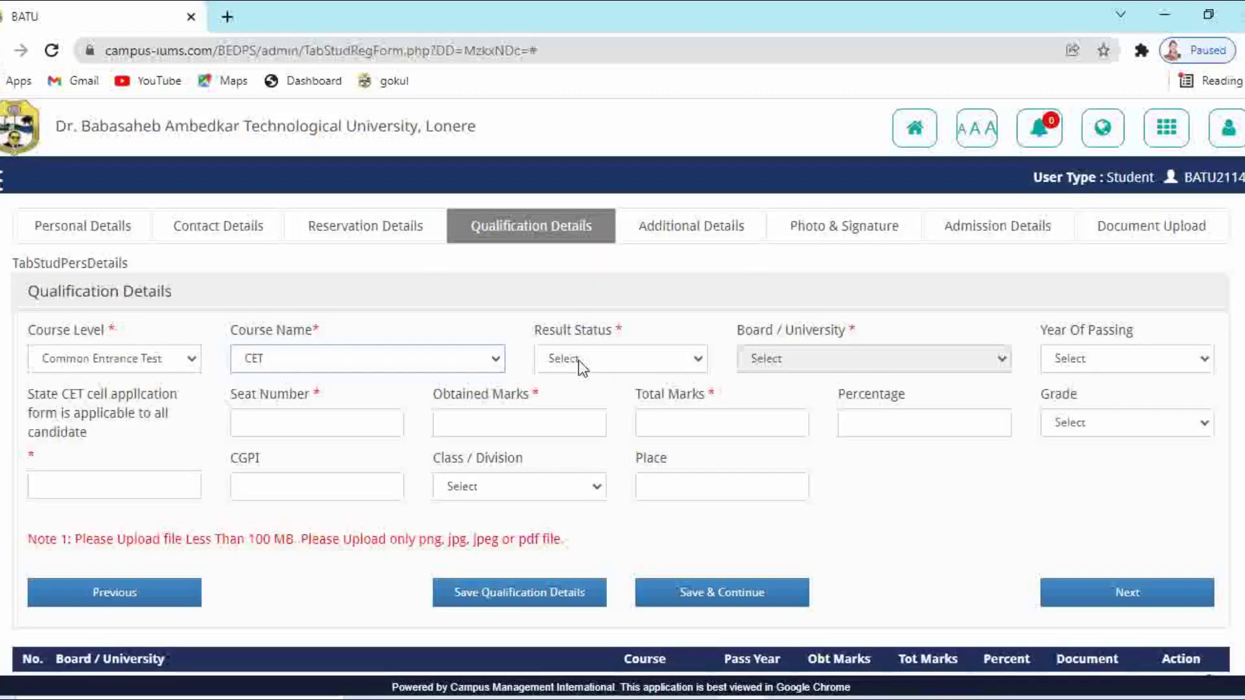
{"action": "left_click", "coordinate": [580, 367]}
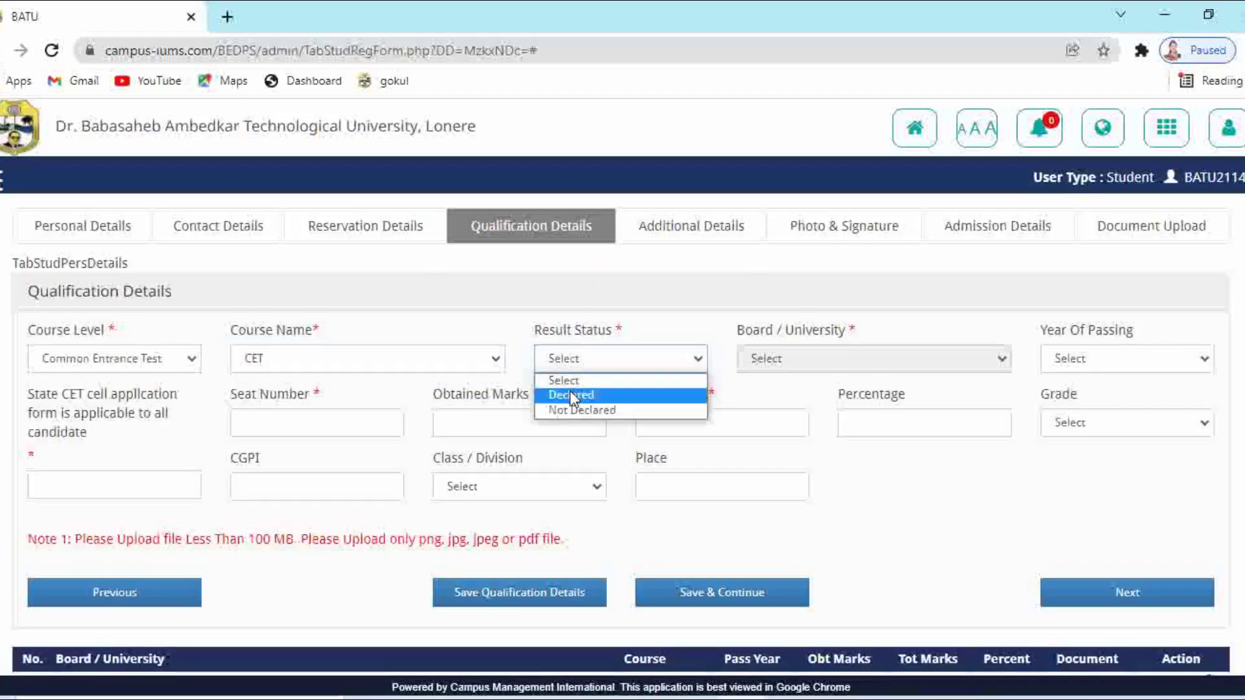
{"action": "left_click", "coordinate": [570, 391]}
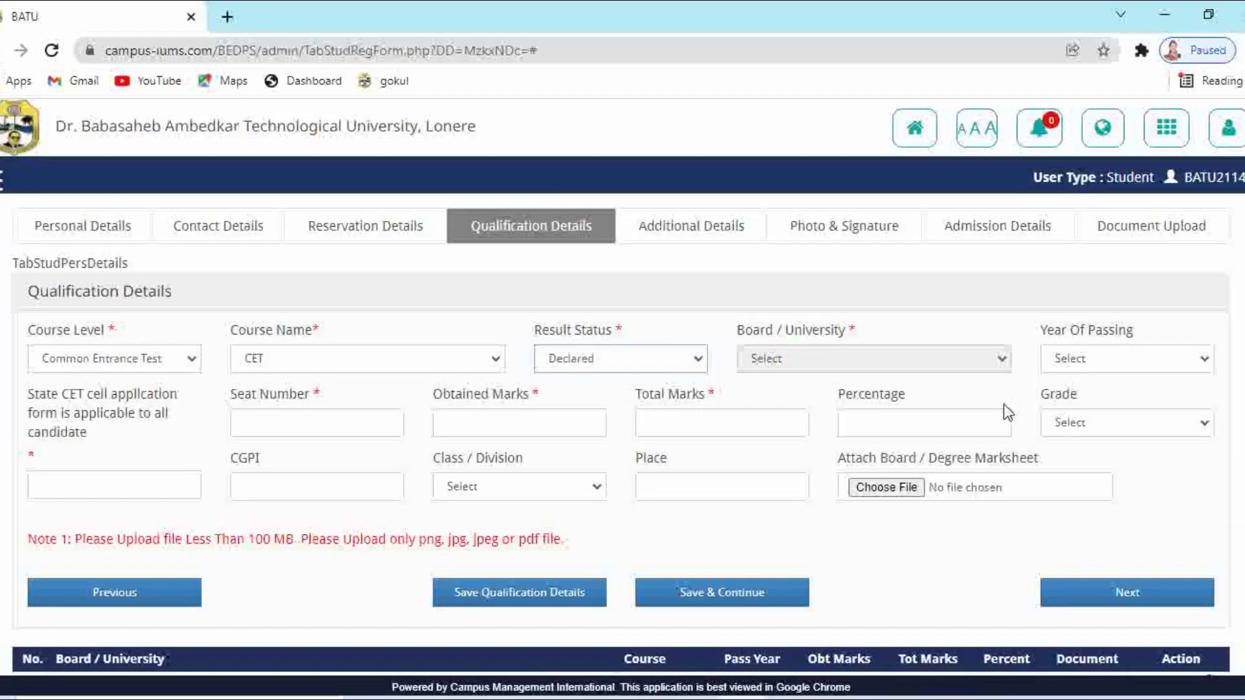
{"action": "left_click", "coordinate": [1157, 355]}
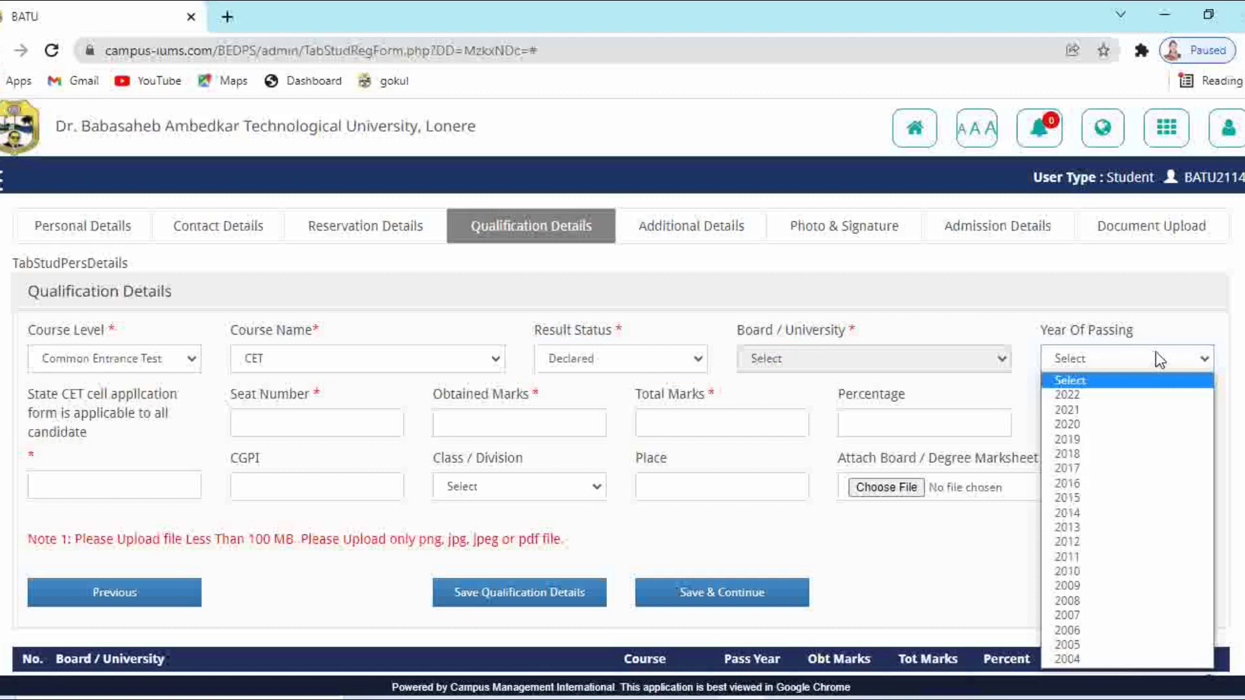
{"action": "left_click", "coordinate": [1121, 408]}
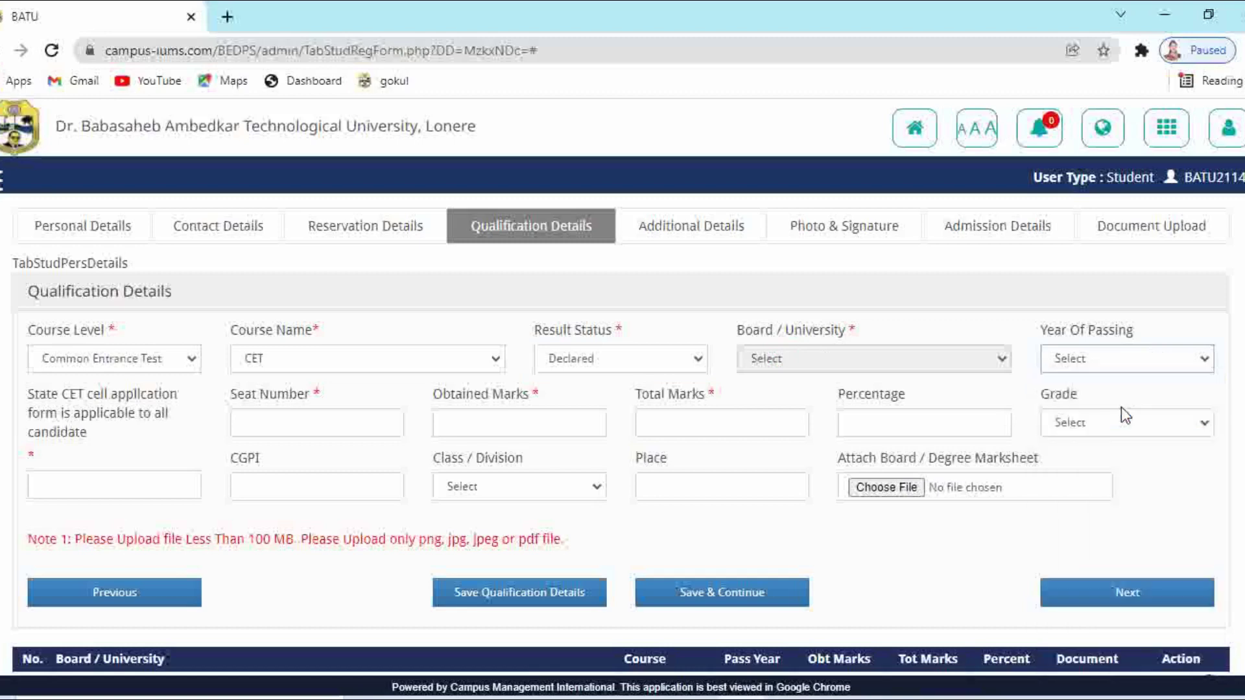
Enter the State CET application number, seat number, and obtained marks out of 100
{"action": "left_click", "coordinate": [70, 479]}
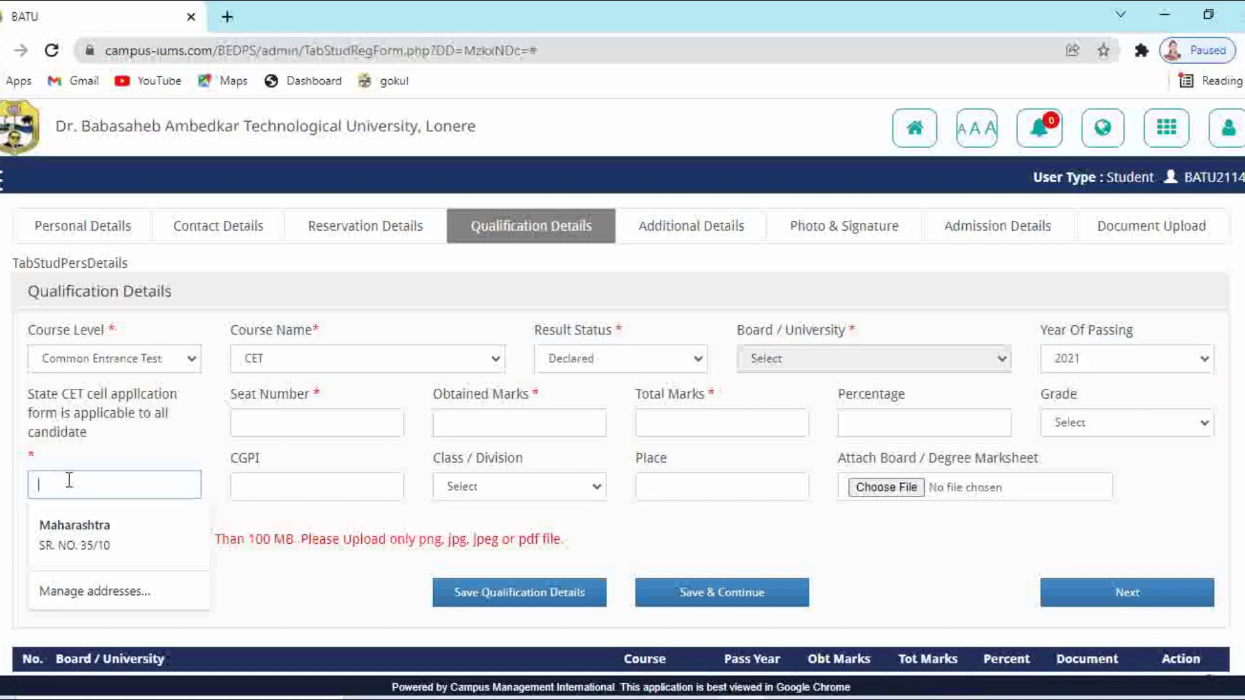
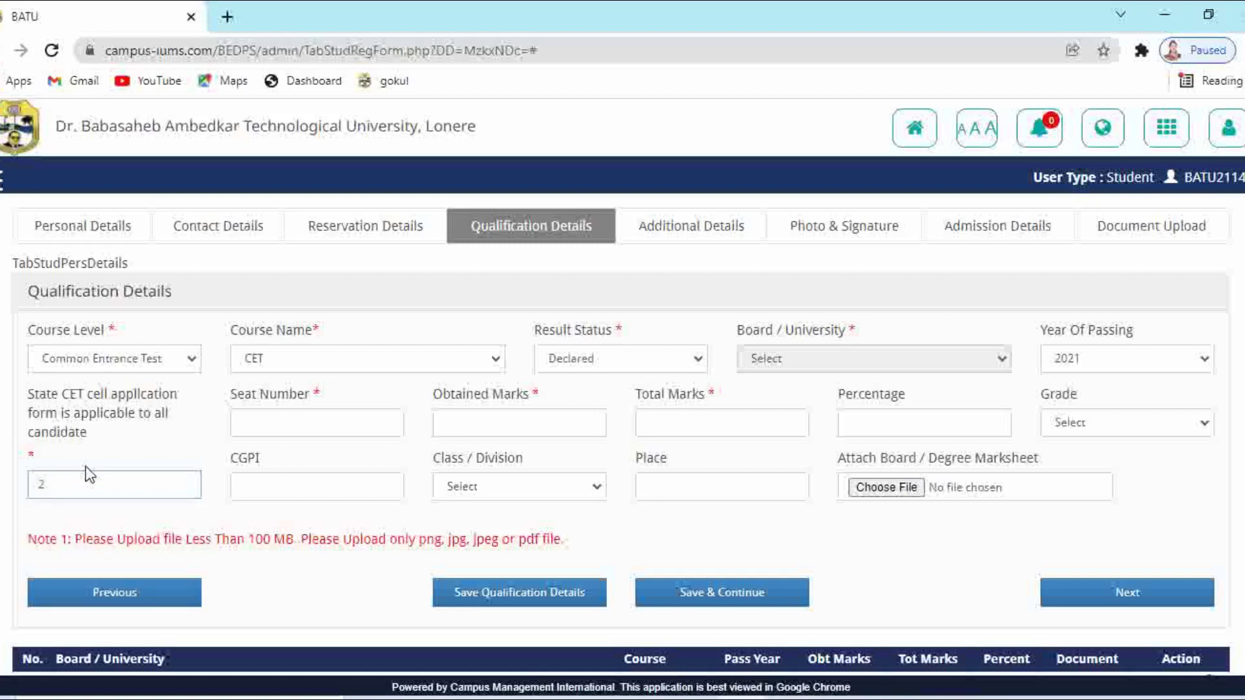
{"action": "left_click", "coordinate": [264, 424]}
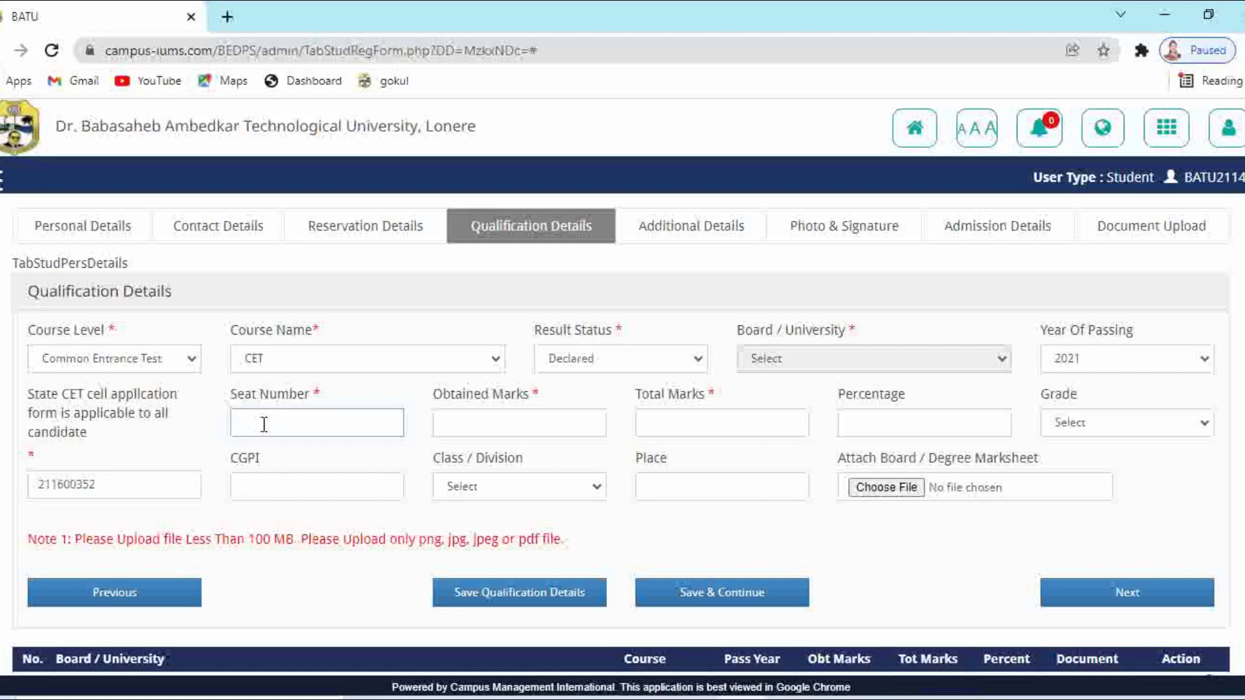
{"action": "left_click", "coordinate": [451, 420]}
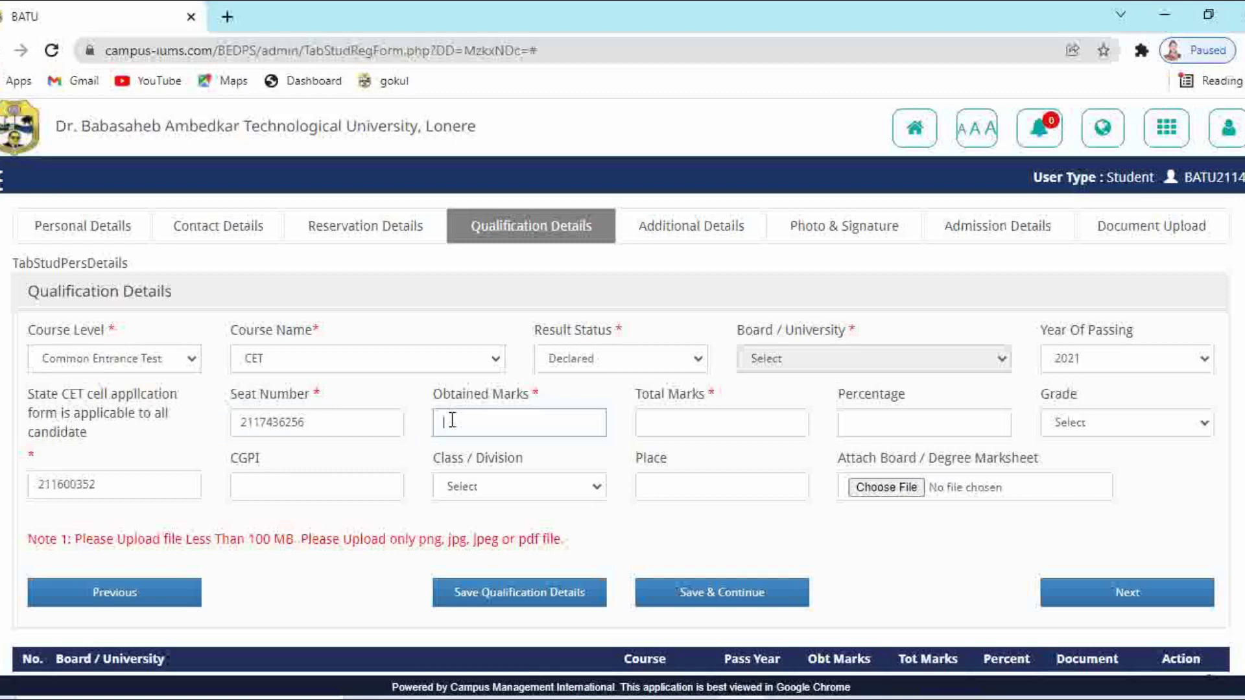
{"action": "type", "text": "71.38"}
{"action": "left_click", "coordinate": [673, 418]}
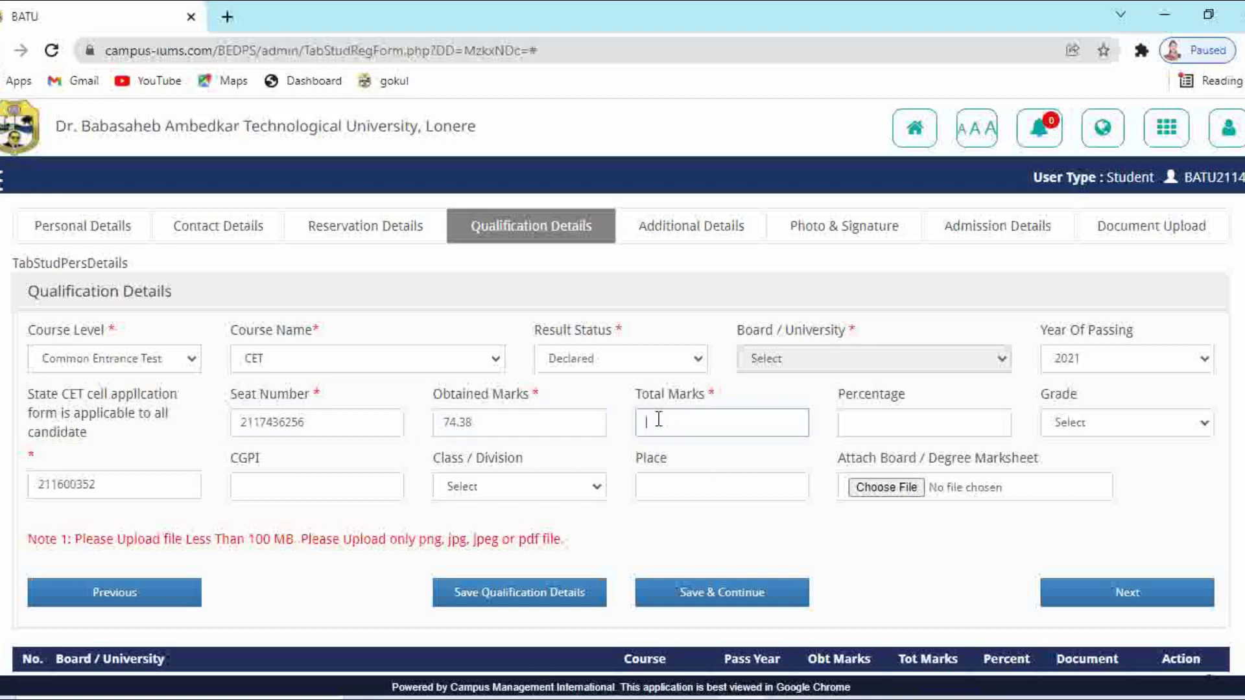
{"action": "type", "text": "100"}
{"action": "left_click", "coordinate": [887, 420]}
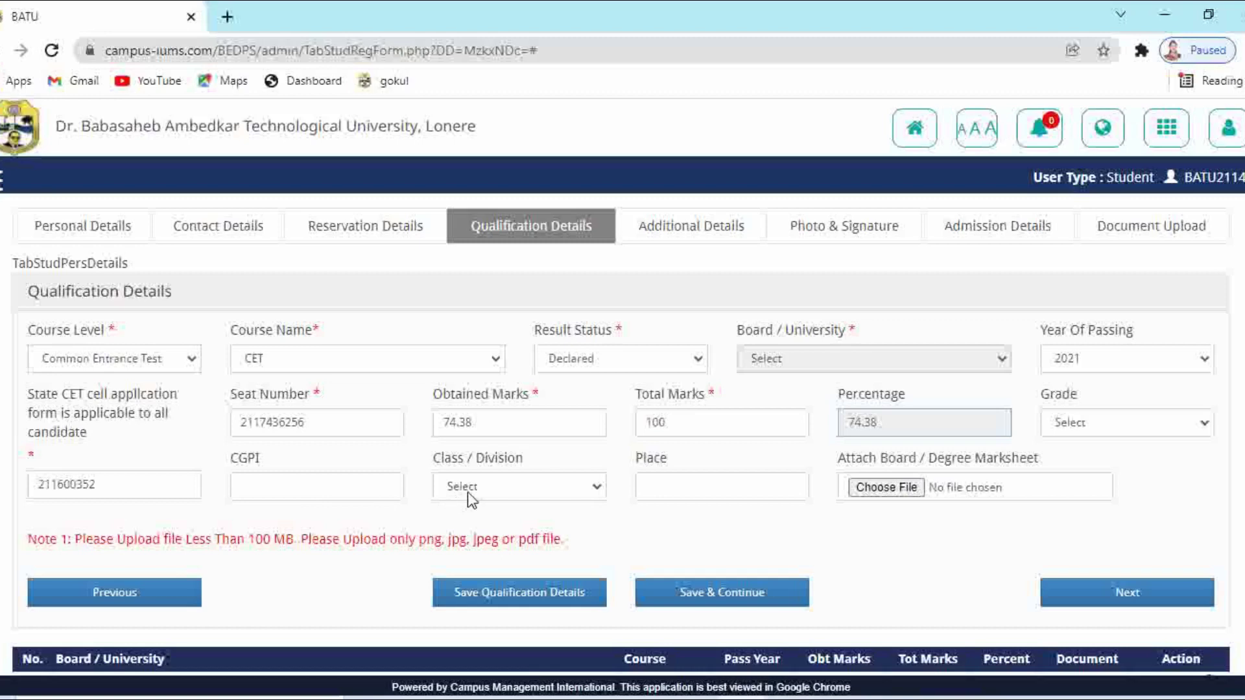
Attach the cet marksheet image and save the CET qualification
{"action": "left_click", "coordinate": [906, 491]}
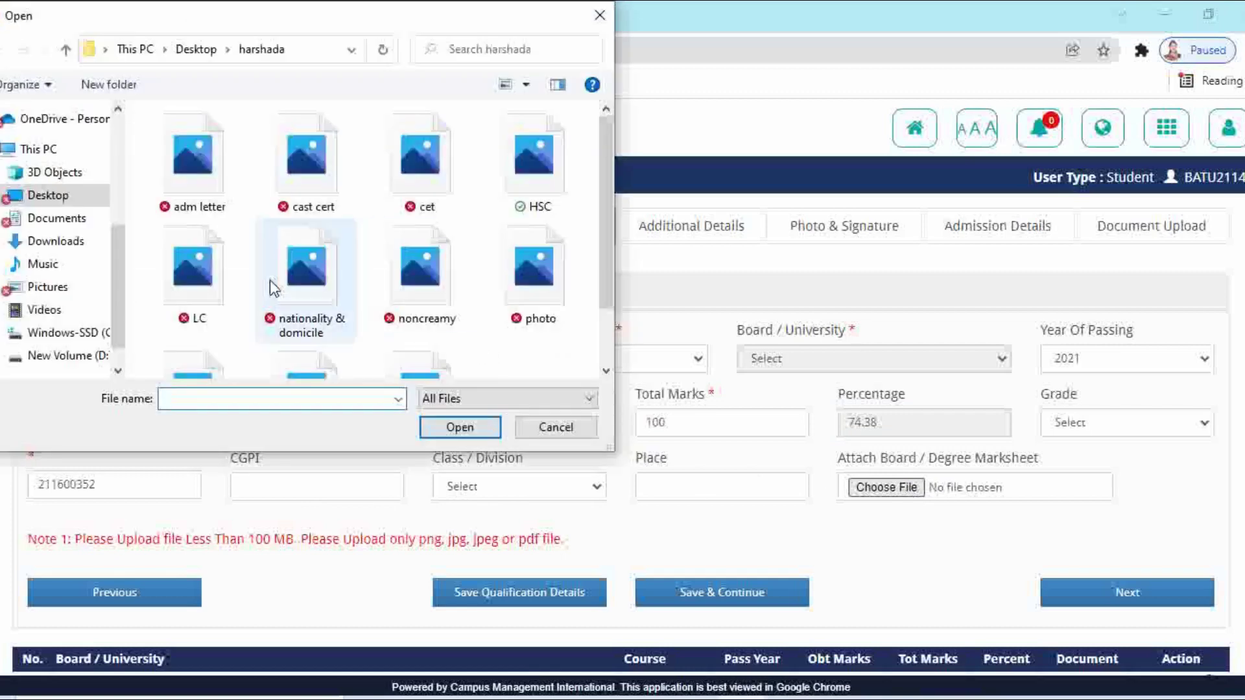
{"action": "left_click", "coordinate": [410, 184]}
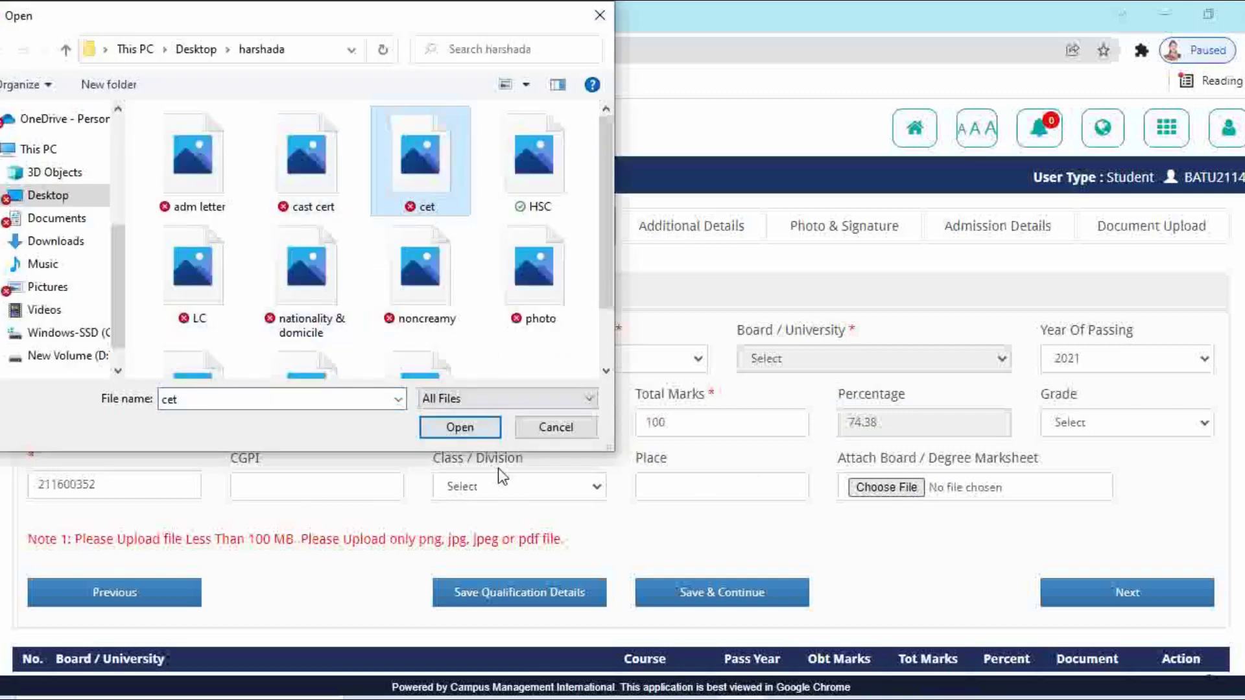
{"action": "left_click", "coordinate": [477, 427]}
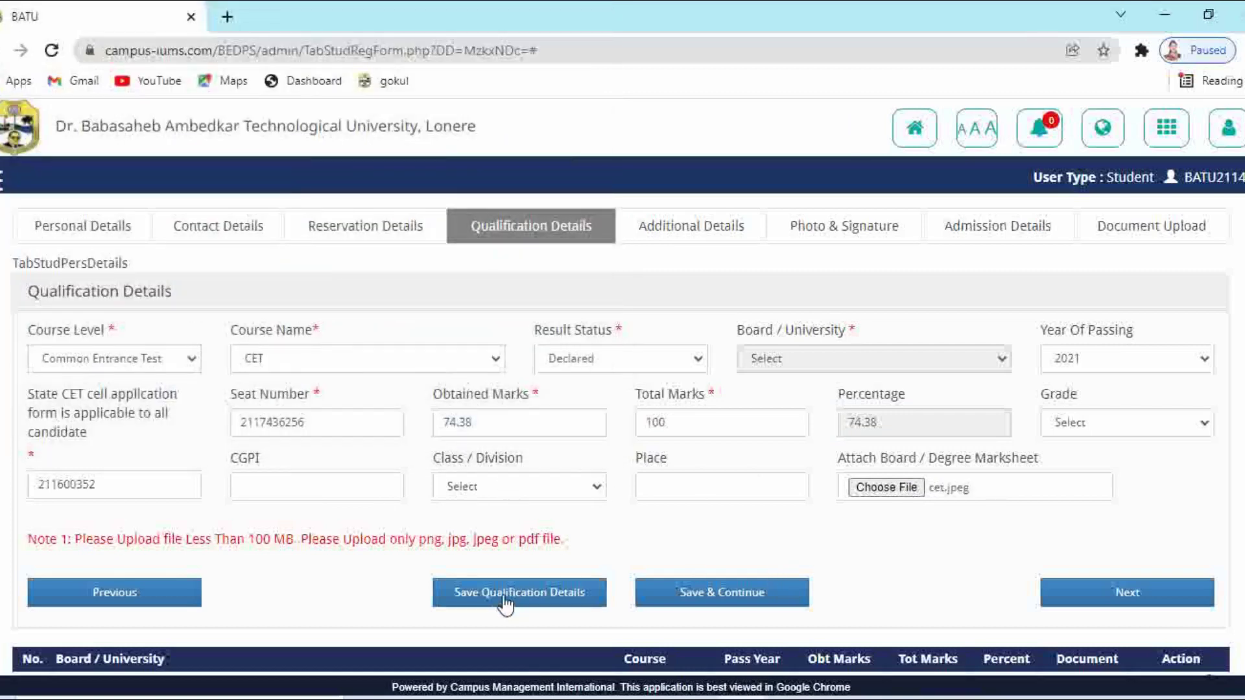
{"action": "left_click", "coordinate": [501, 591]}
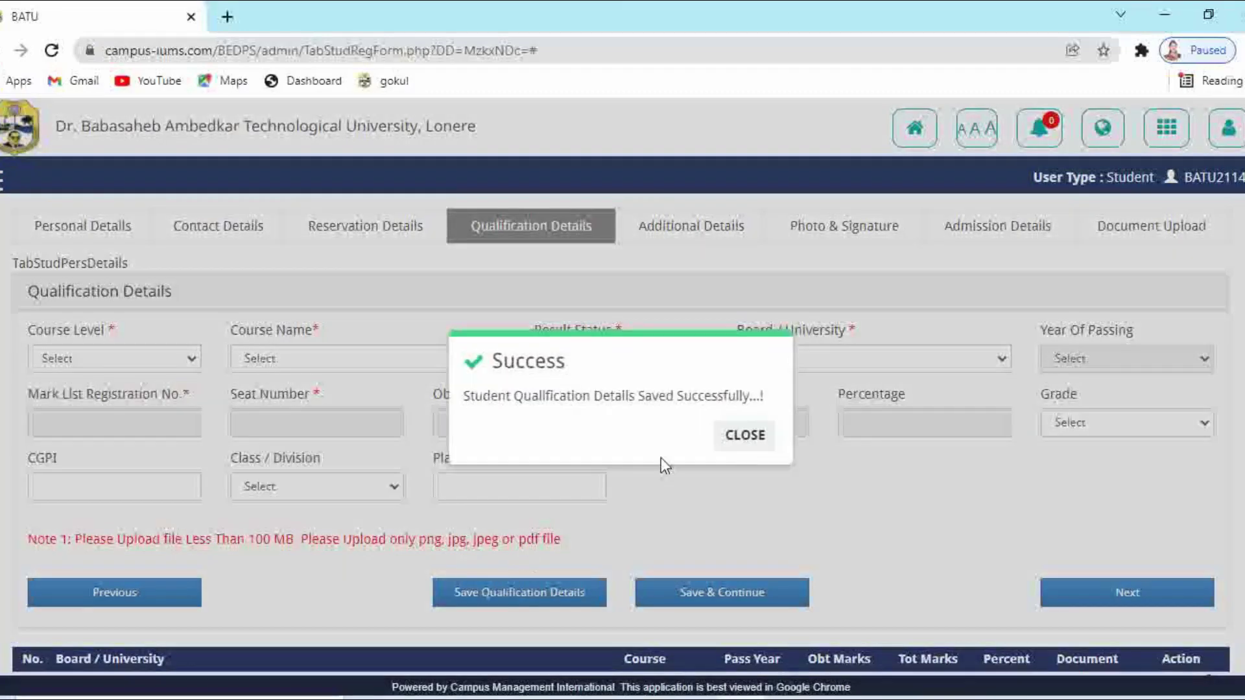
{"action": "left_click", "coordinate": [729, 432]}
{"action": "scroll", "coordinate": [715, 555], "scroll_direction": "down", "scroll_amount": 1}
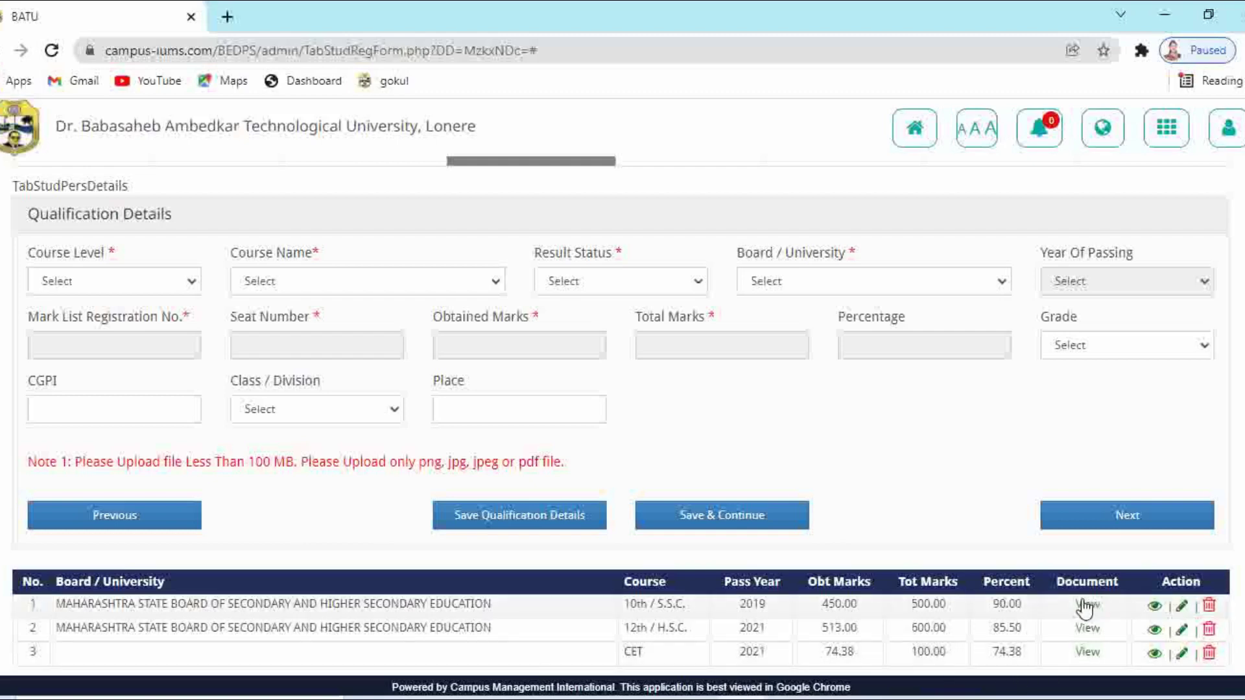
Save the qualifications, then enter the Aadhaar number and family income 40000
{"action": "left_click", "coordinate": [735, 512]}
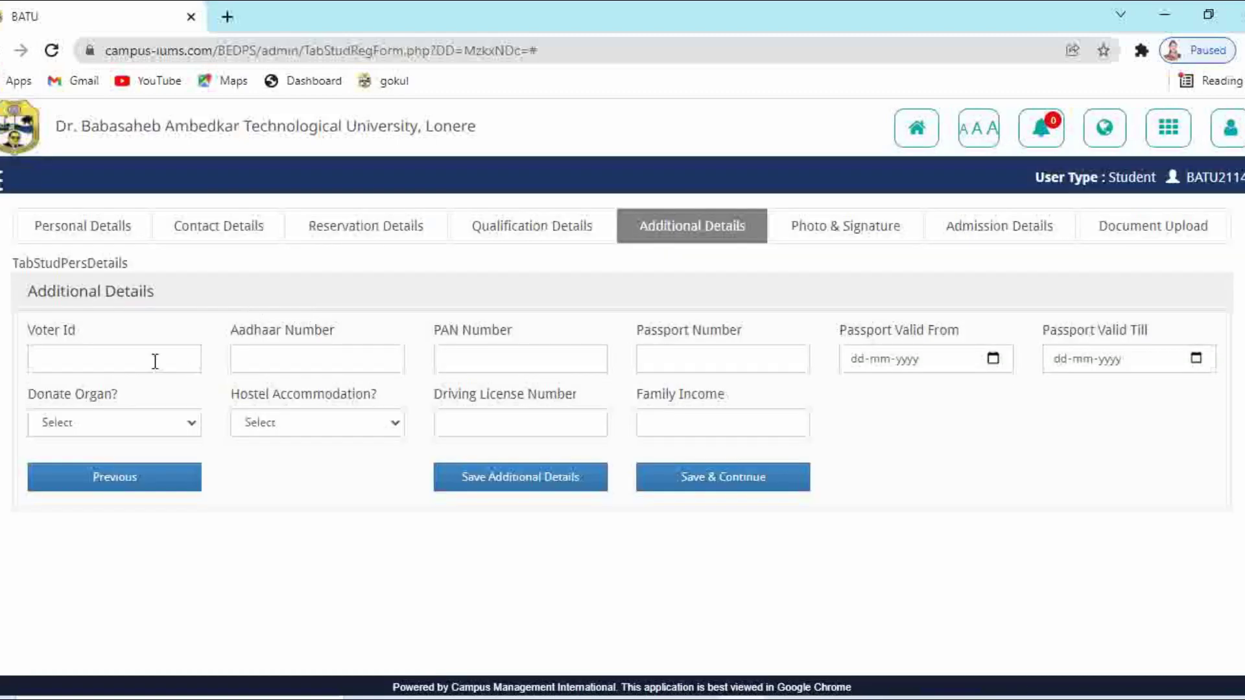
{"action": "left_click", "coordinate": [263, 361]}
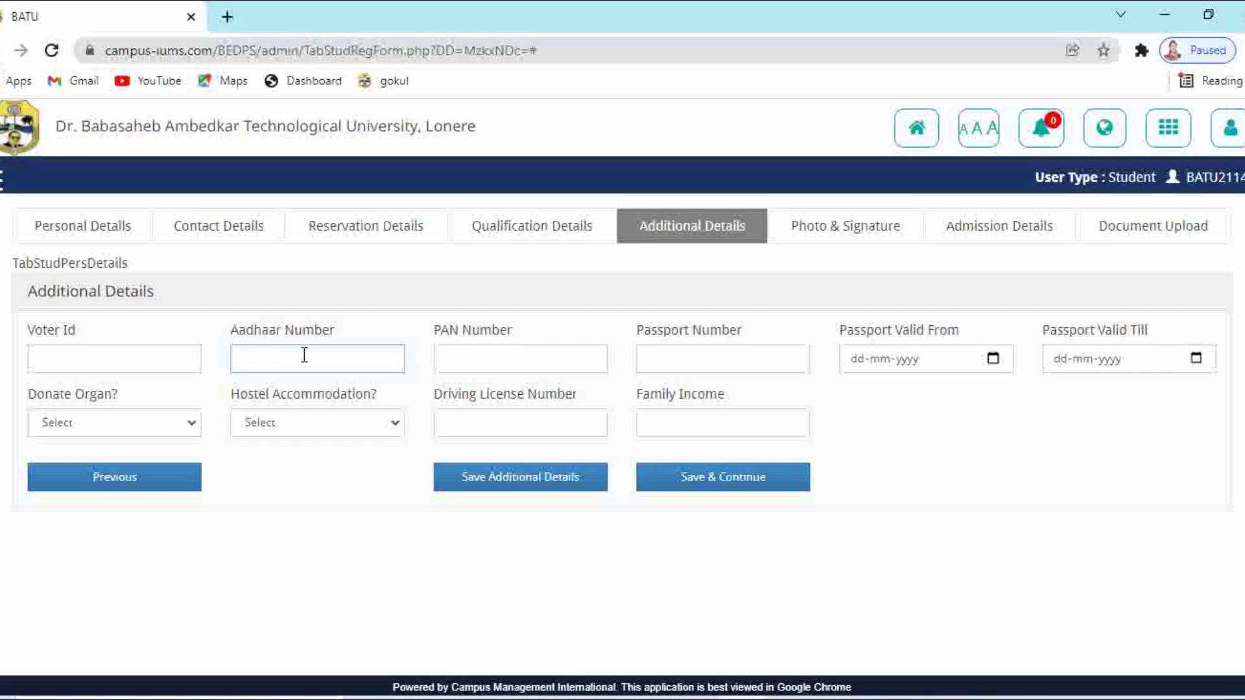
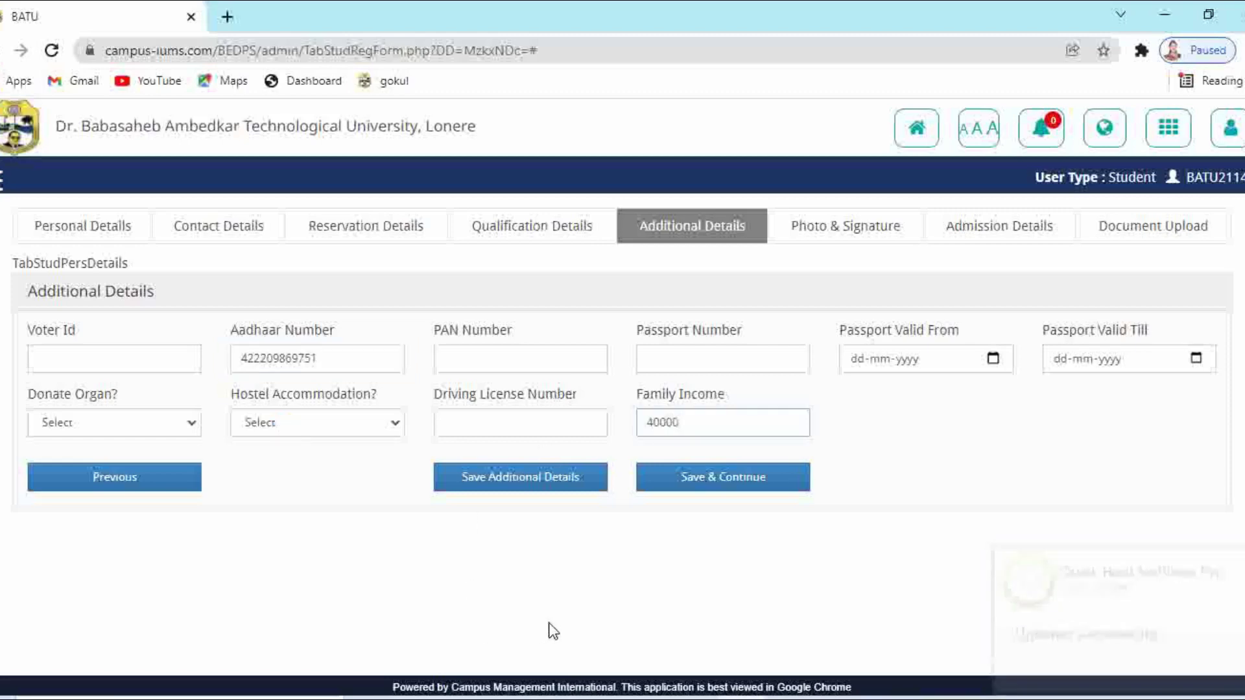
{"action": "left_click", "coordinate": [598, 602]}
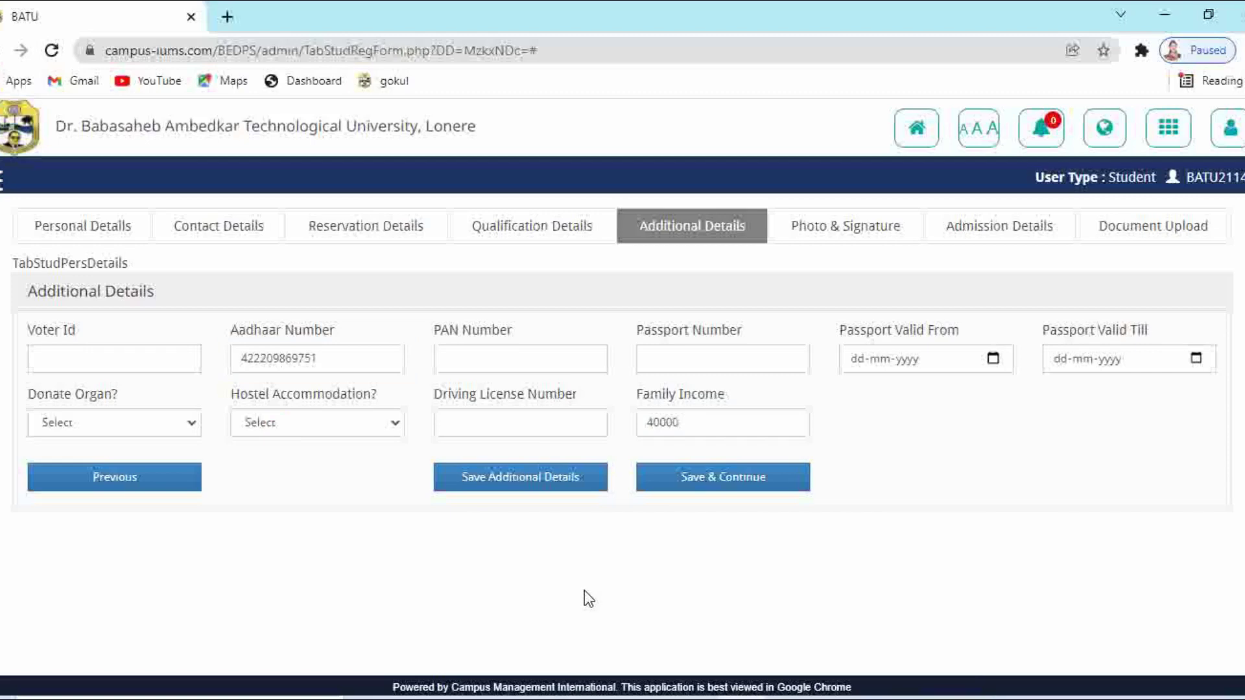
Save the additional details and attach photo.jpeg as the student photo
{"action": "left_click", "coordinate": [704, 492]}
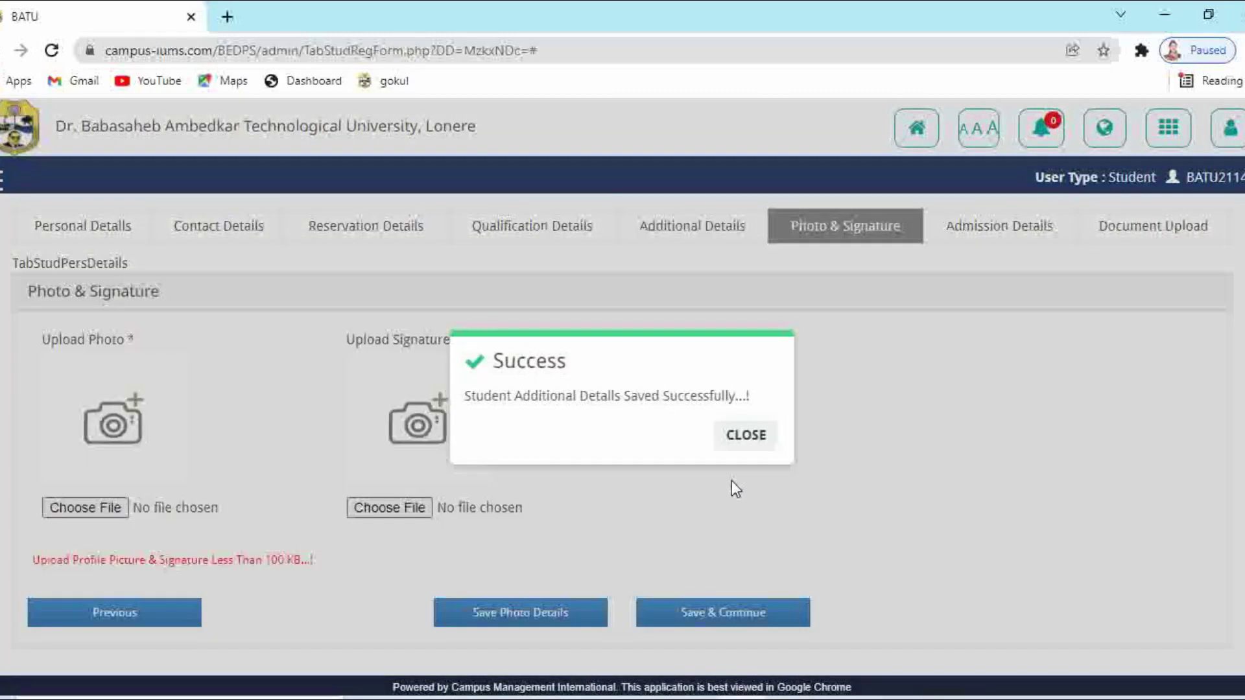
{"action": "left_click", "coordinate": [745, 435]}
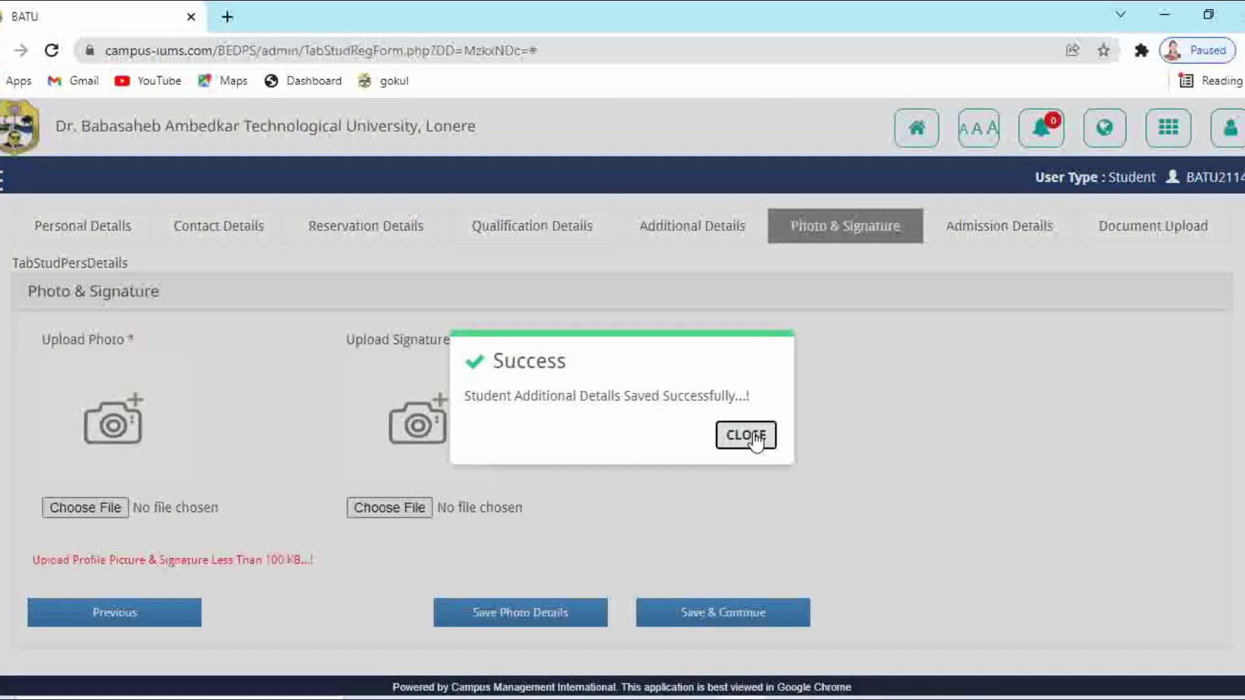
{"action": "left_click", "coordinate": [109, 510]}
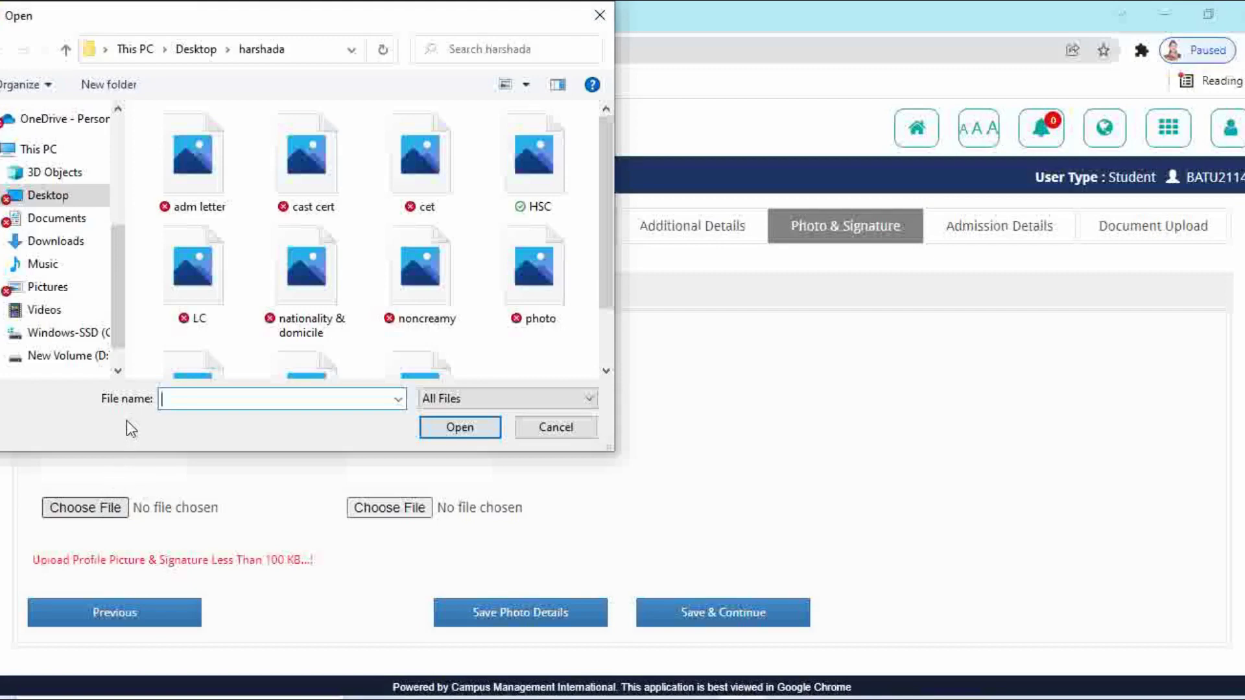
{"action": "scroll", "coordinate": [310, 314], "scroll_direction": "down", "scroll_amount": 2}
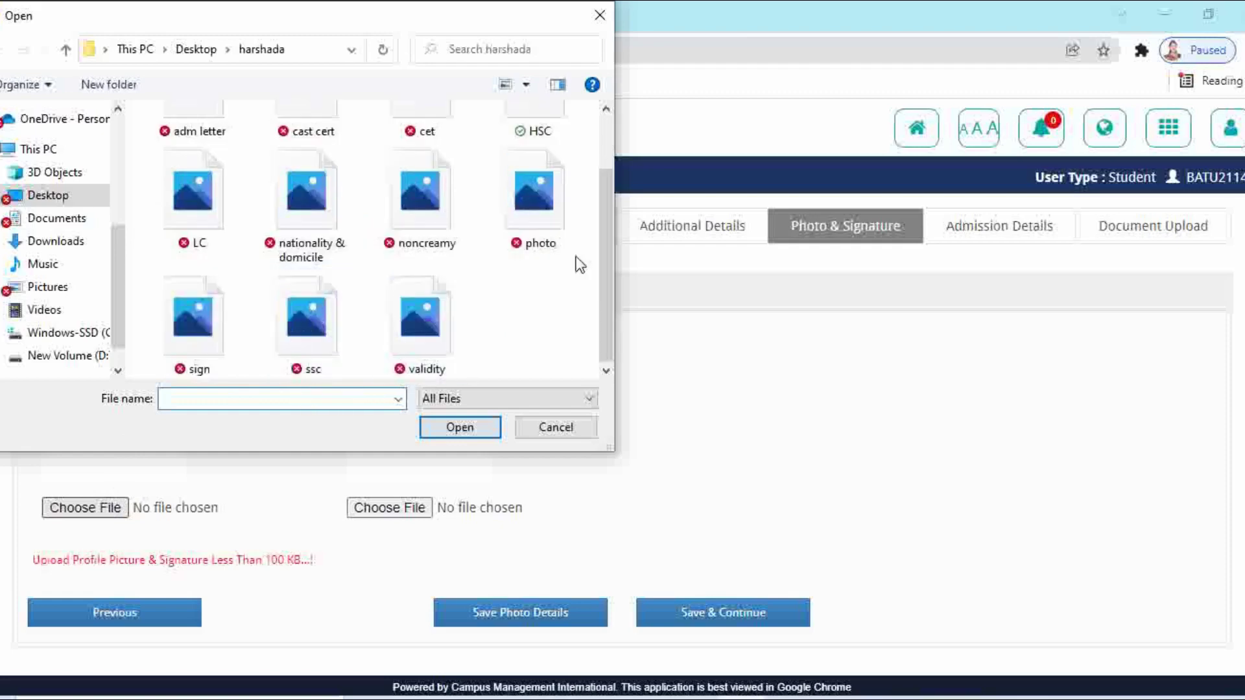
{"action": "left_click", "coordinate": [551, 214]}
{"action": "left_click", "coordinate": [460, 426]}
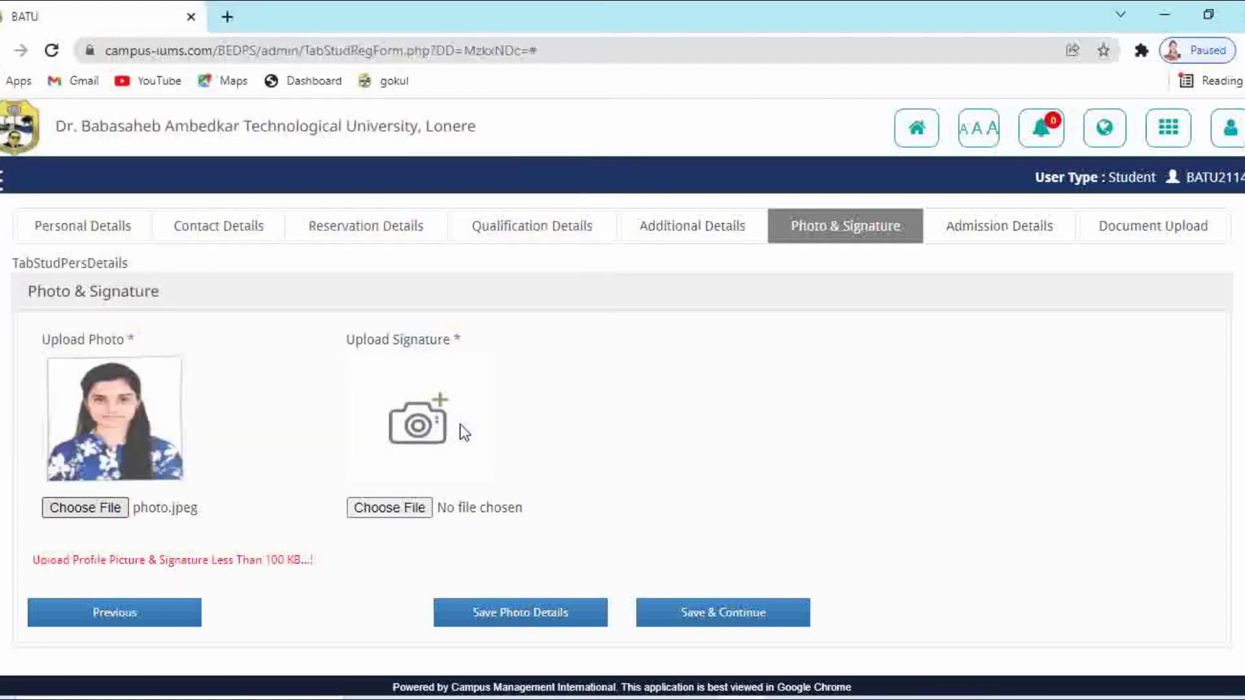
Attach sign.jpeg as the signature and save the photo and signature
{"action": "left_click", "coordinate": [406, 509]}
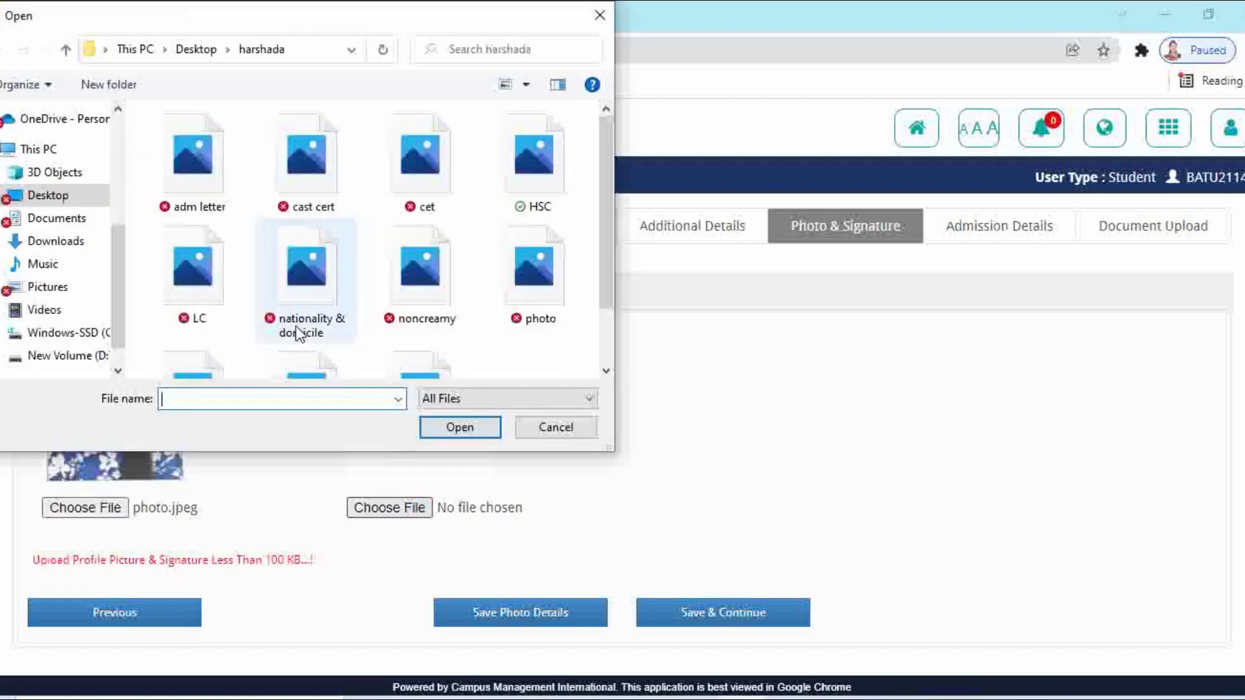
{"action": "scroll", "coordinate": [298, 333], "scroll_direction": "down", "scroll_amount": 1}
{"action": "left_click", "coordinate": [188, 354]}
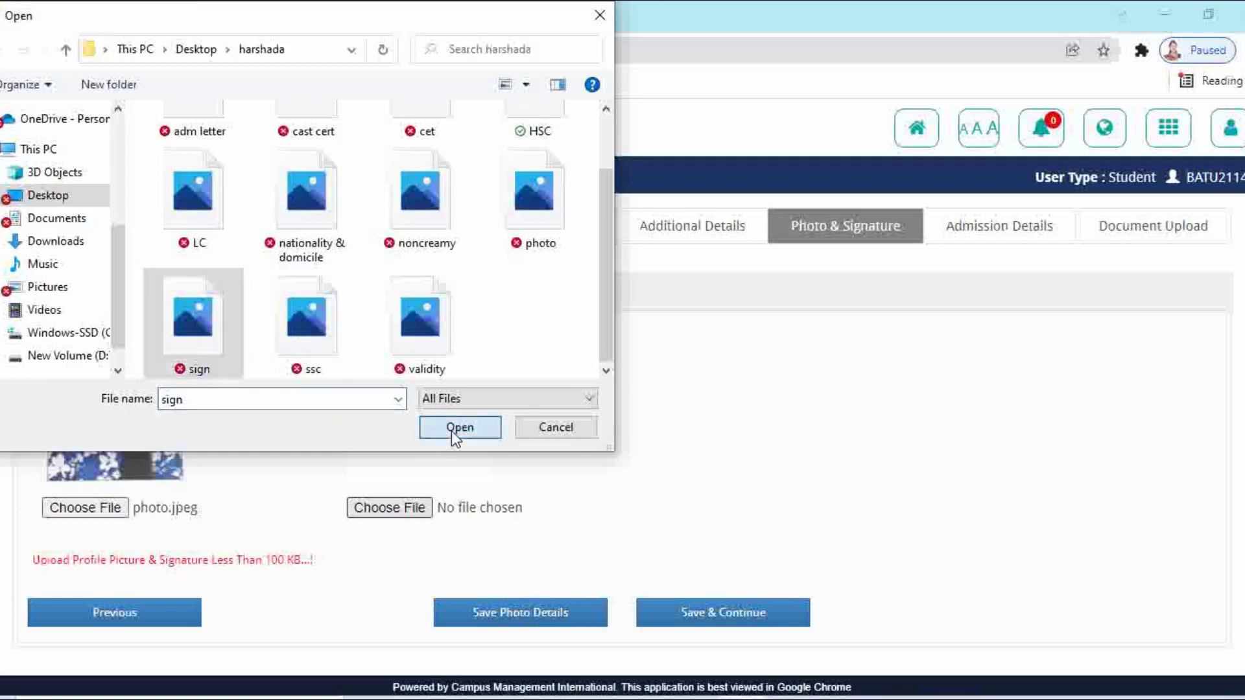
{"action": "left_click", "coordinate": [457, 429]}
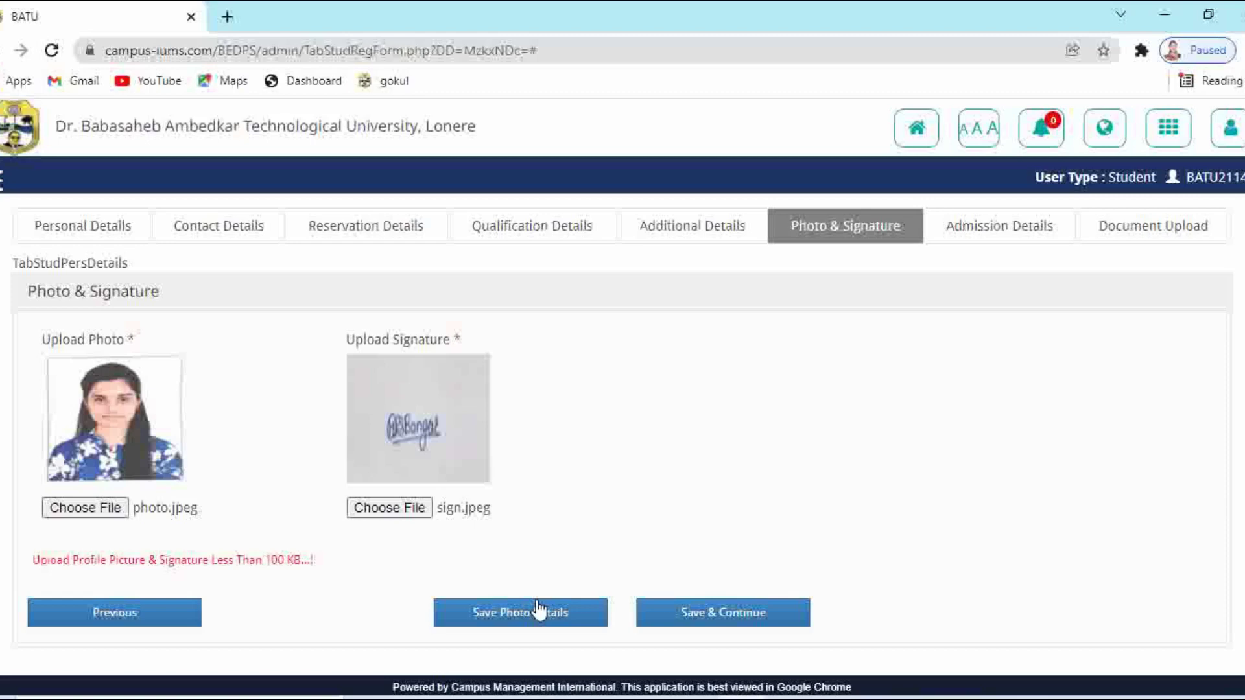
{"action": "left_click", "coordinate": [686, 603]}
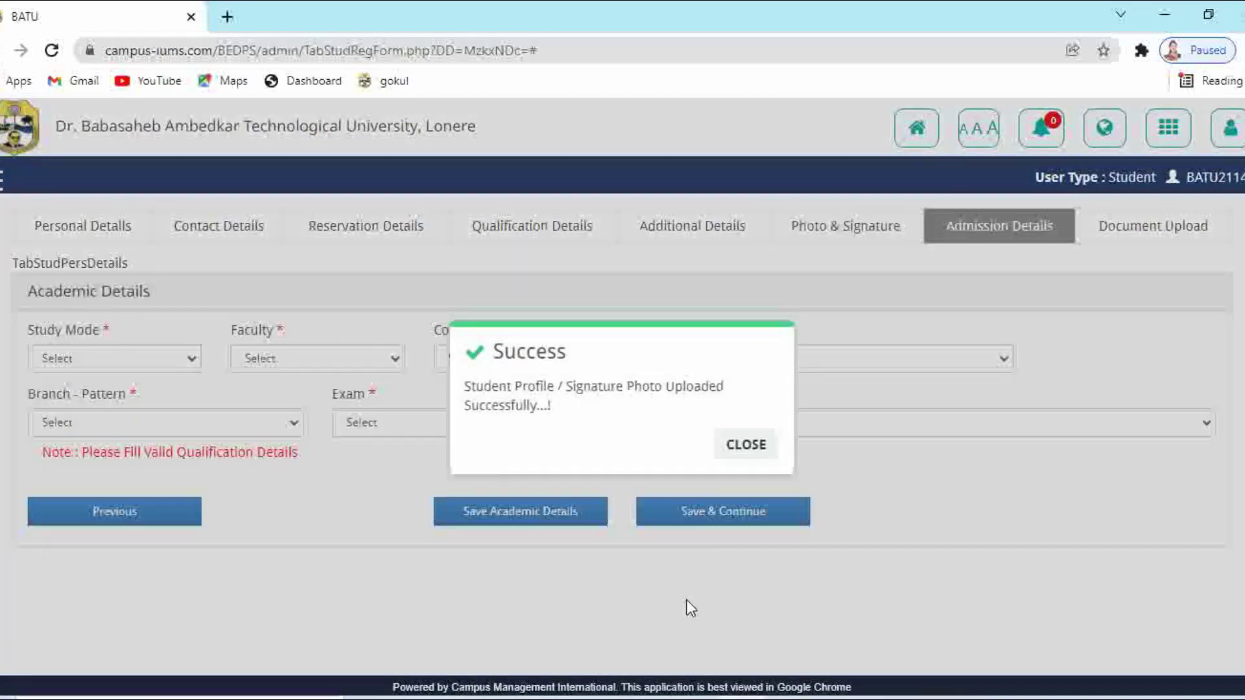
Set First Year, faculty Pharmacy, Bachelor of Pharmacy, branch B Pharm, exam First
{"action": "left_click", "coordinate": [733, 453]}
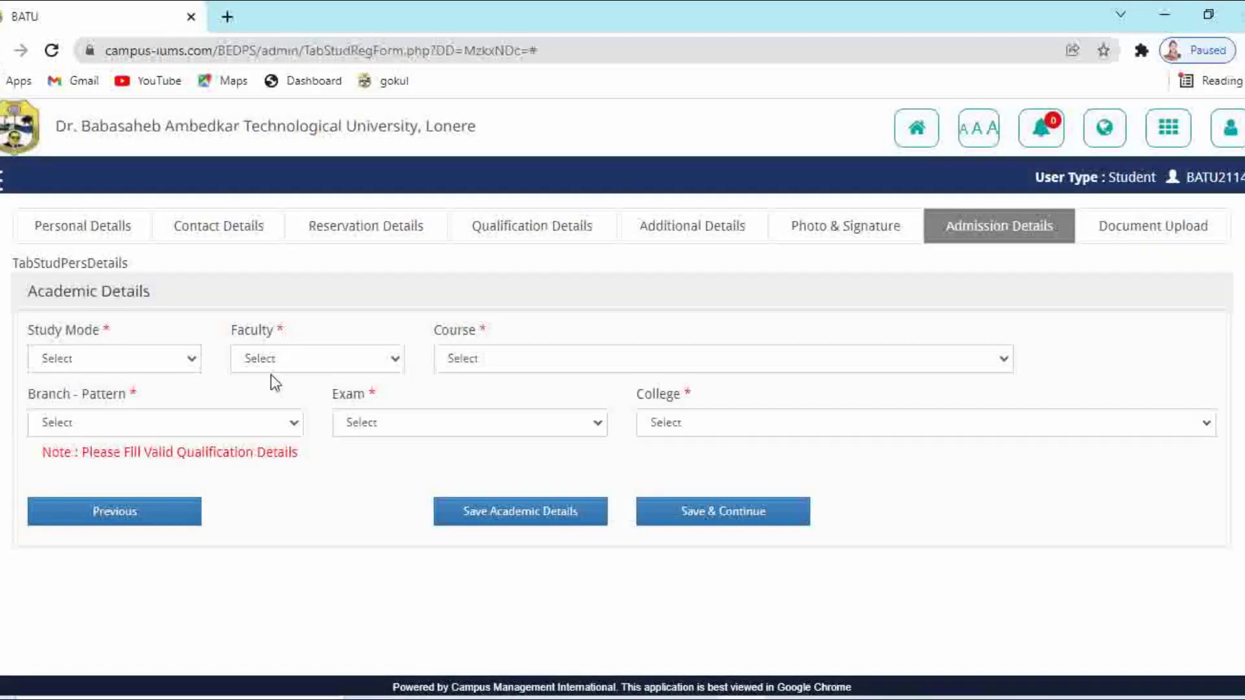
{"action": "left_click", "coordinate": [177, 358]}
{"action": "left_click", "coordinate": [115, 395]}
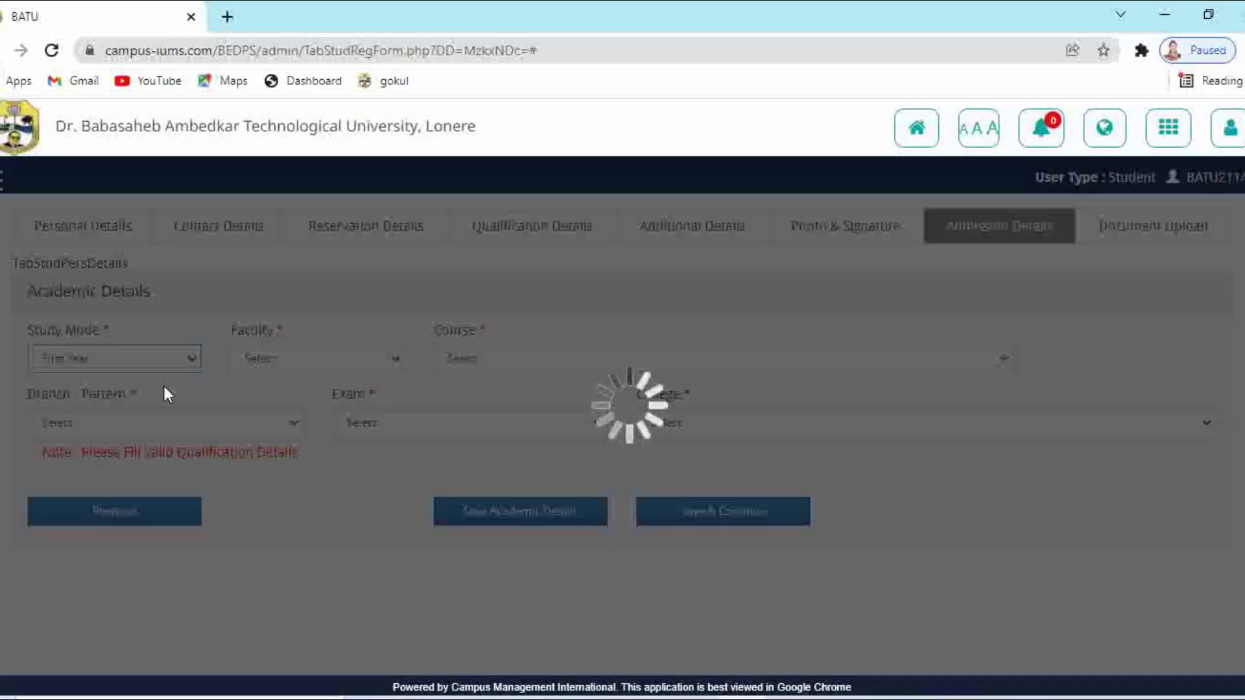
{"action": "left_click", "coordinate": [289, 360]}
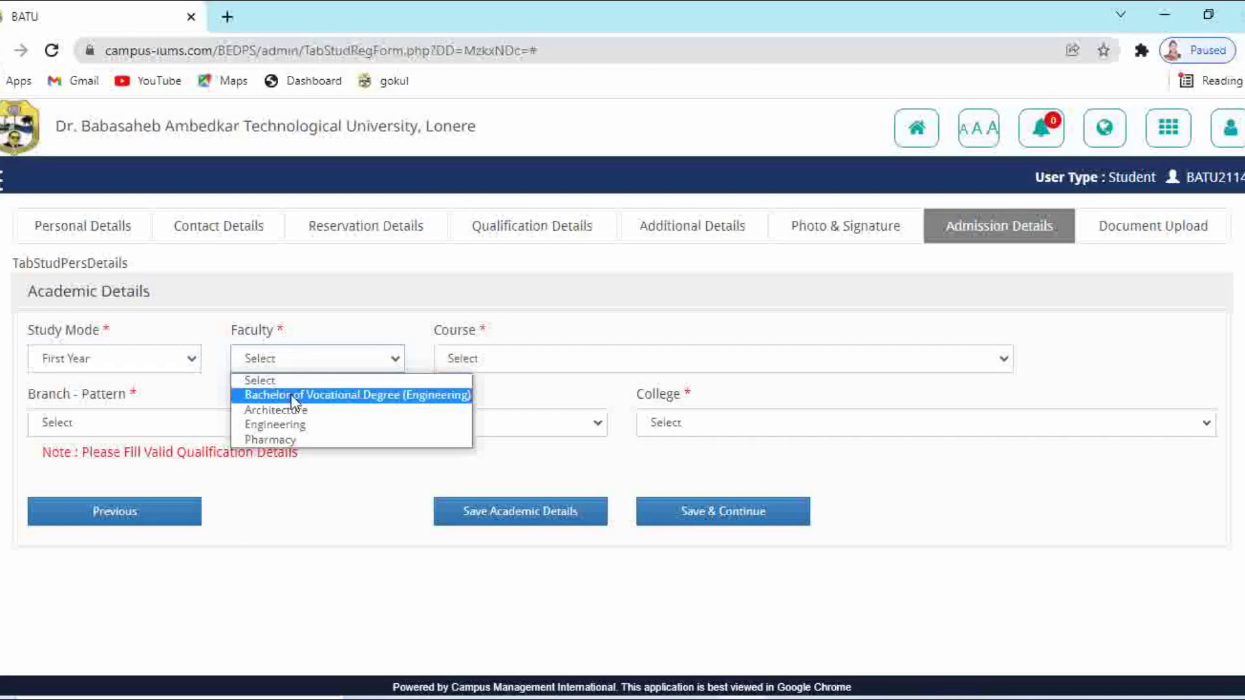
{"action": "left_click", "coordinate": [284, 440]}
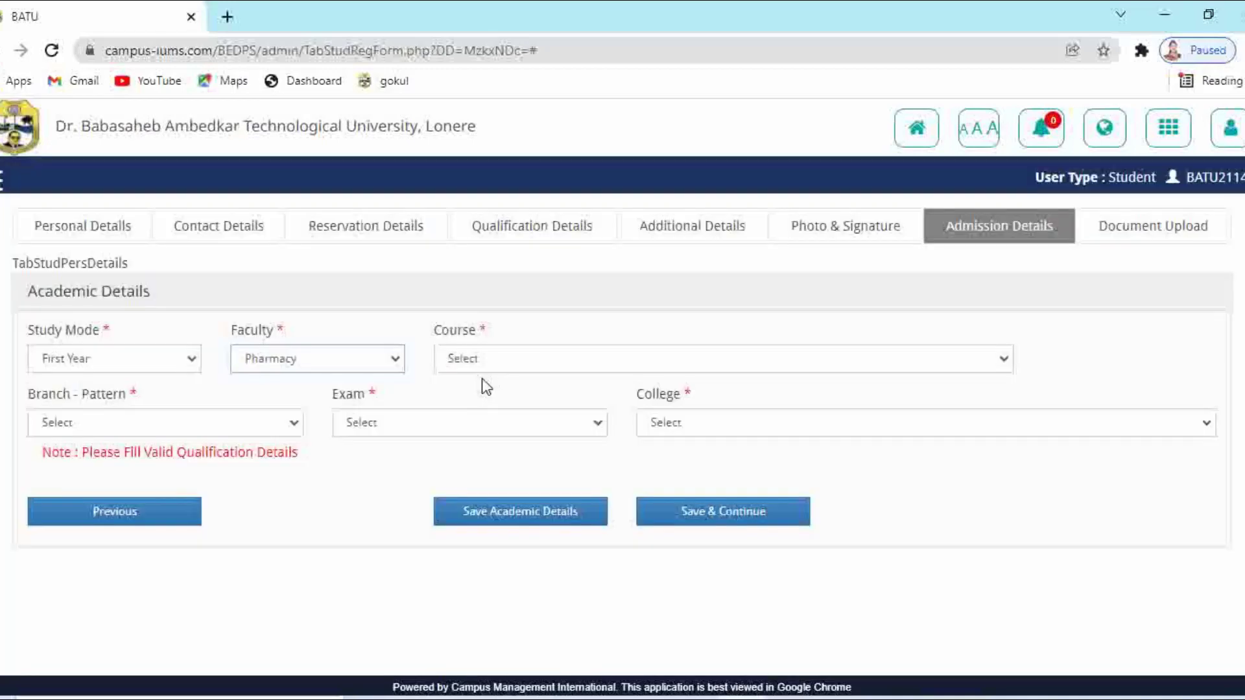
{"action": "left_click", "coordinate": [505, 358]}
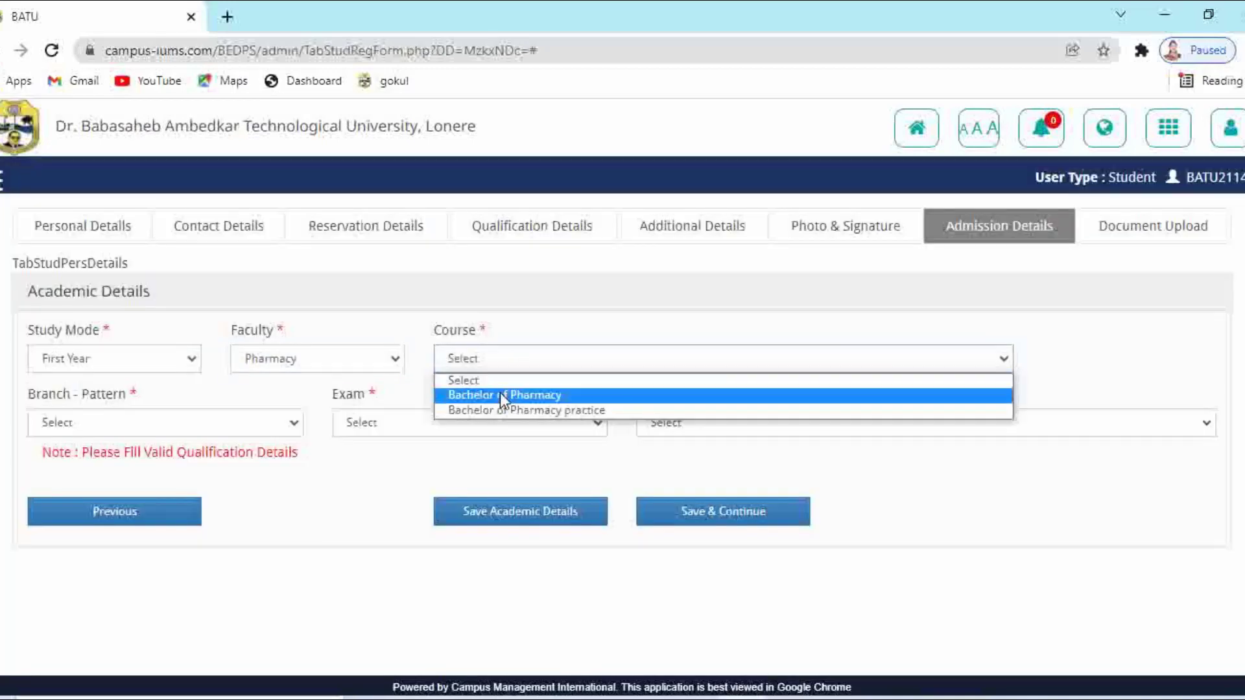
{"action": "left_click", "coordinate": [500, 393]}
{"action": "left_click", "coordinate": [185, 423]}
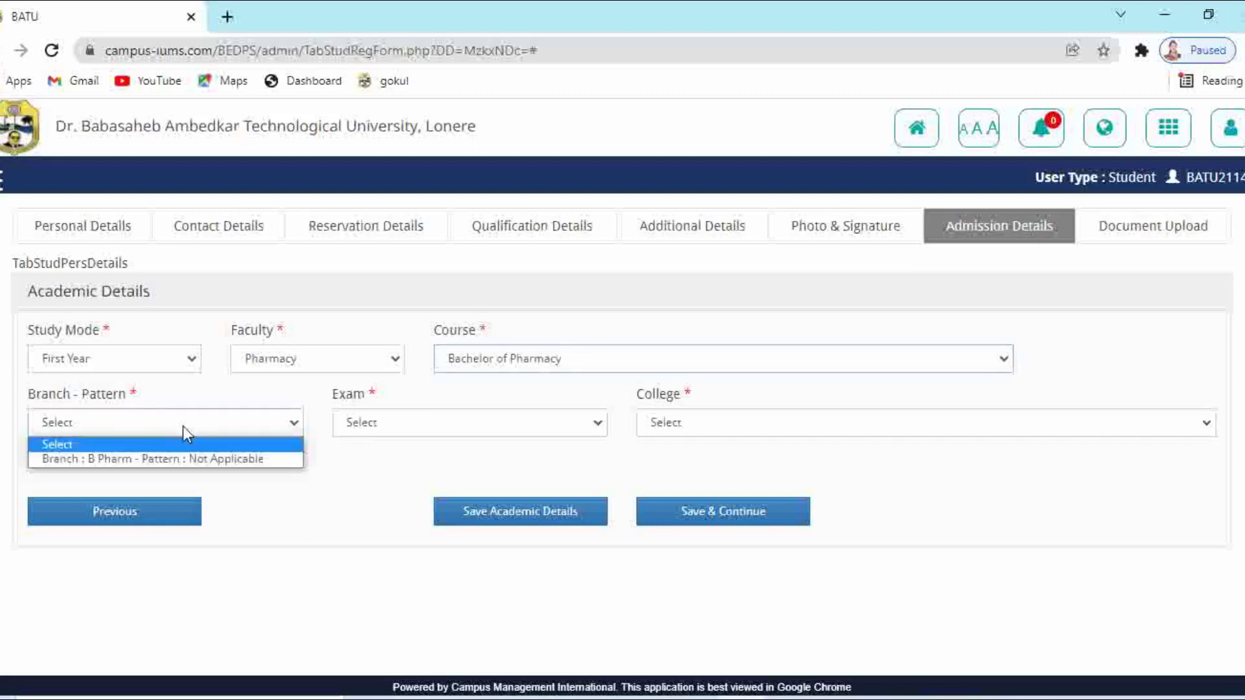
{"action": "left_click", "coordinate": [165, 459]}
{"action": "left_click", "coordinate": [424, 436]}
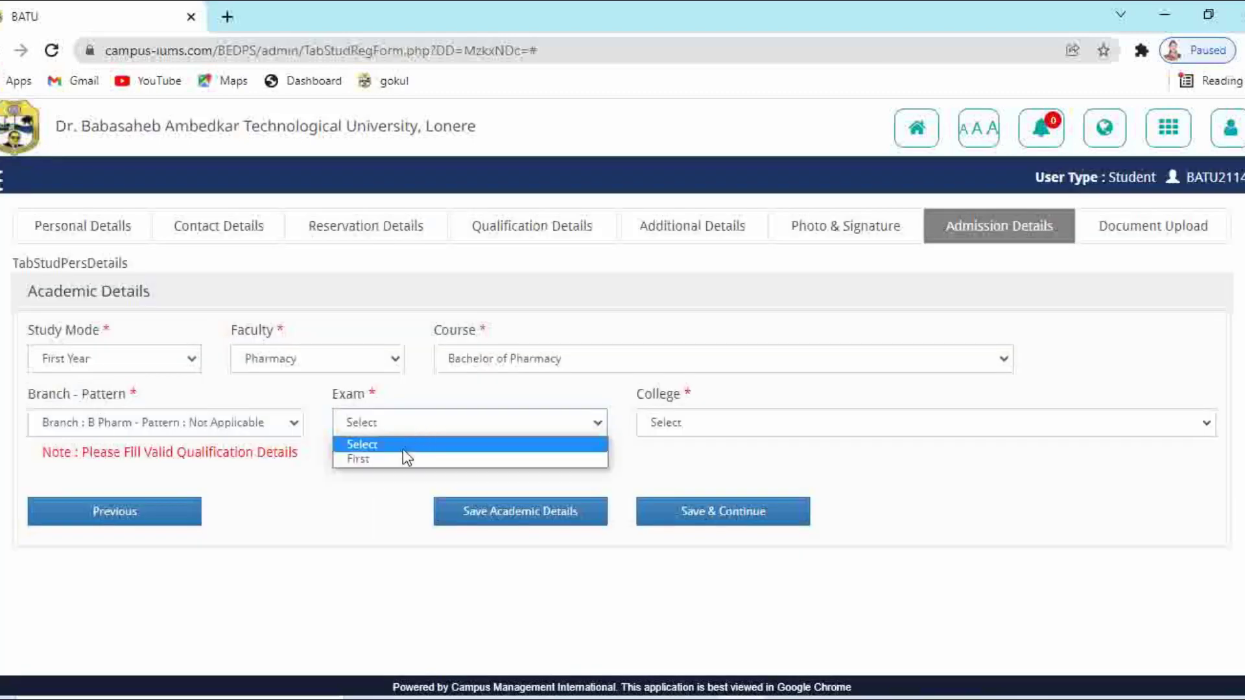
{"action": "left_click", "coordinate": [410, 458]}
Choose Navsahyadri Institute of Pharmacy as the college and save the academic details
{"action": "left_click", "coordinate": [674, 425]}
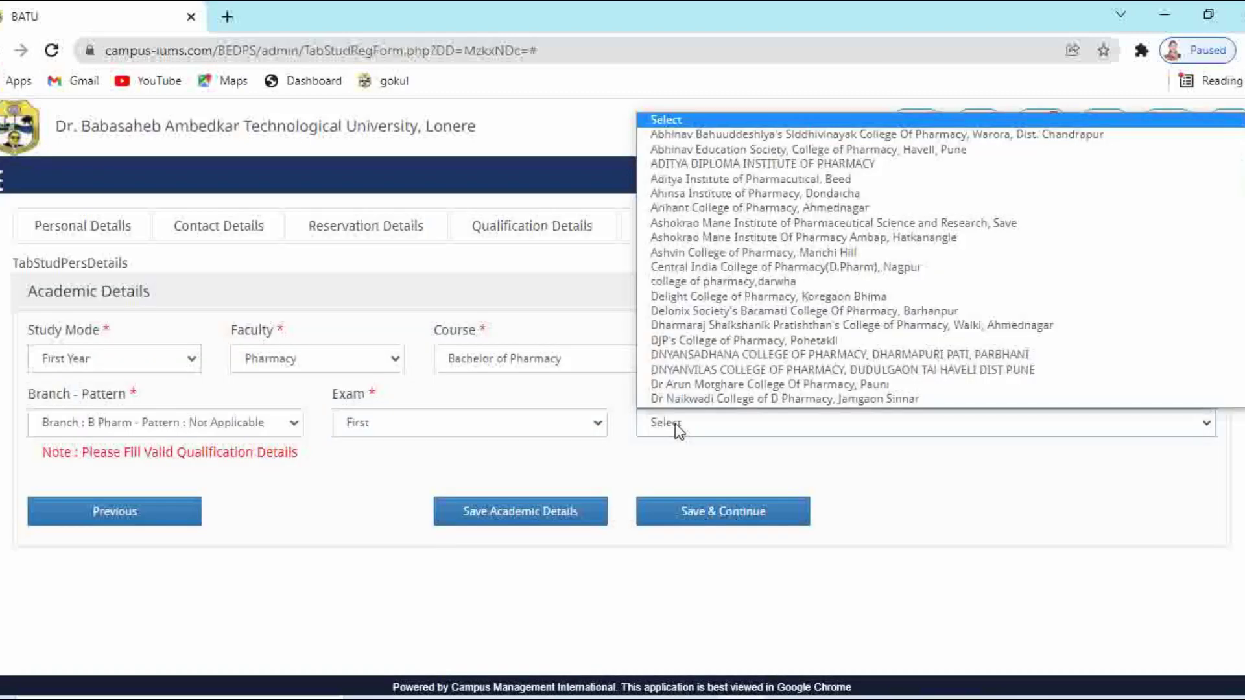
{"action": "scroll", "coordinate": [692, 382], "scroll_direction": "down", "scroll_amount": 1}
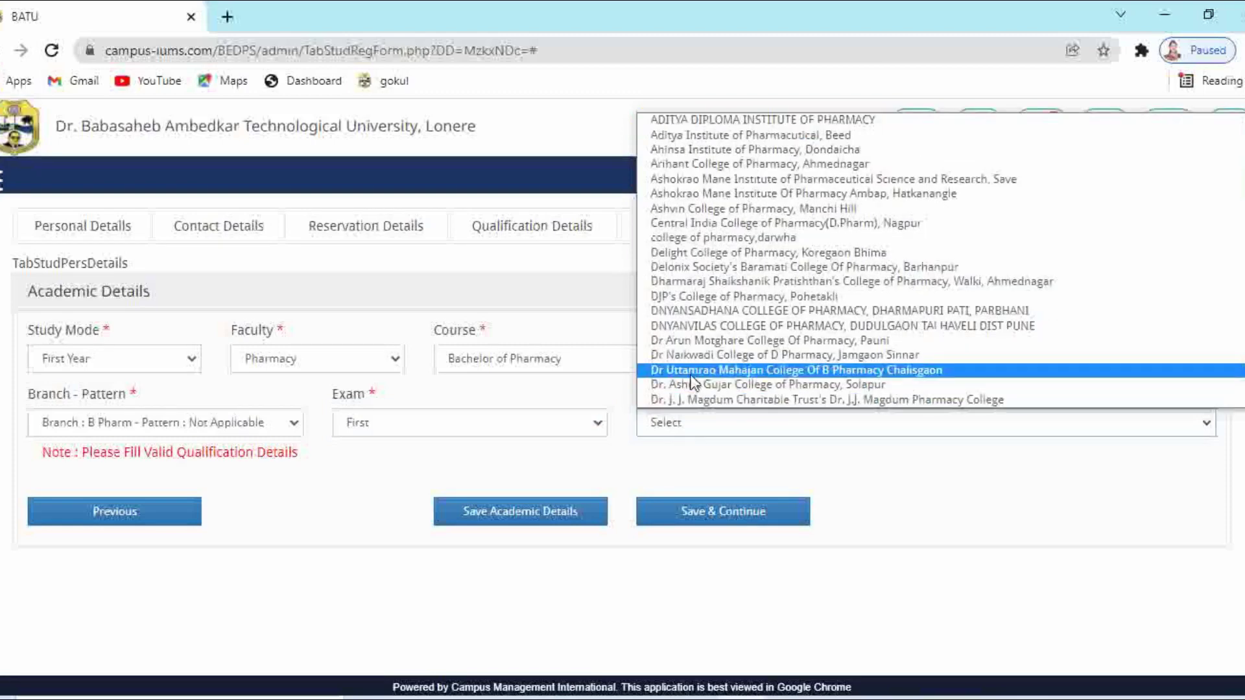
{"action": "scroll", "coordinate": [692, 382], "scroll_direction": "down", "scroll_amount": 4}
{"action": "scroll", "coordinate": [692, 383], "scroll_direction": "down", "scroll_amount": 10}
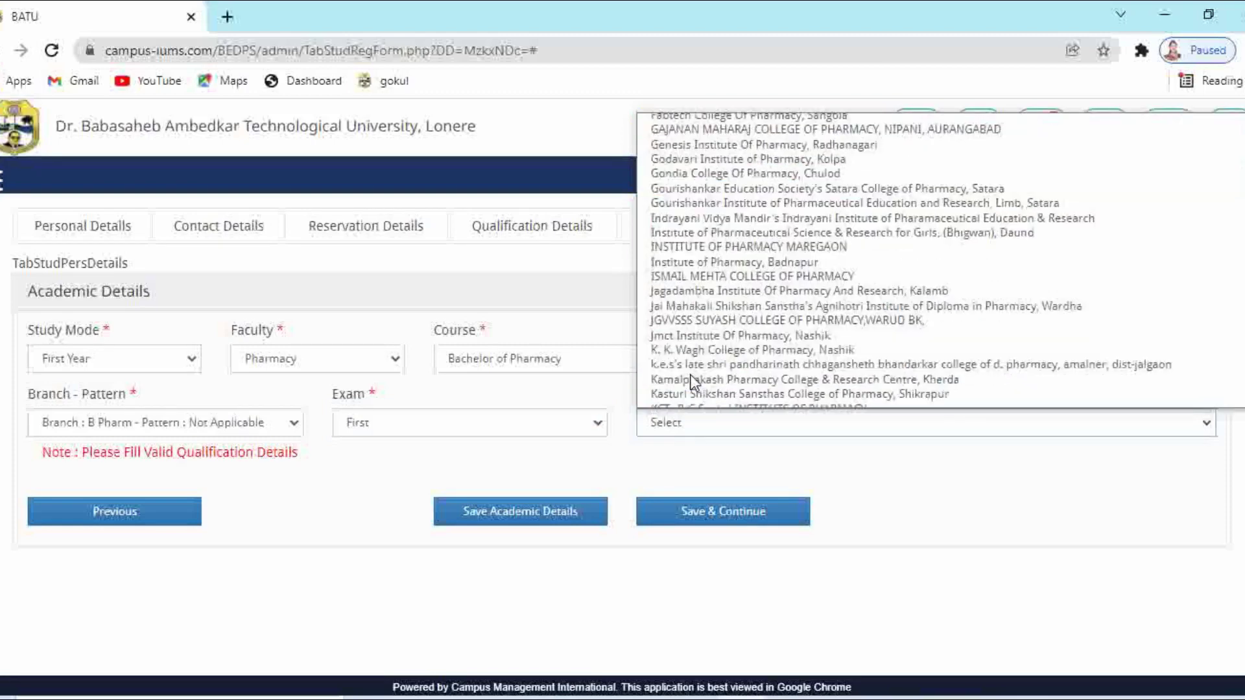
{"action": "scroll", "coordinate": [692, 382], "scroll_direction": "down", "scroll_amount": 4}
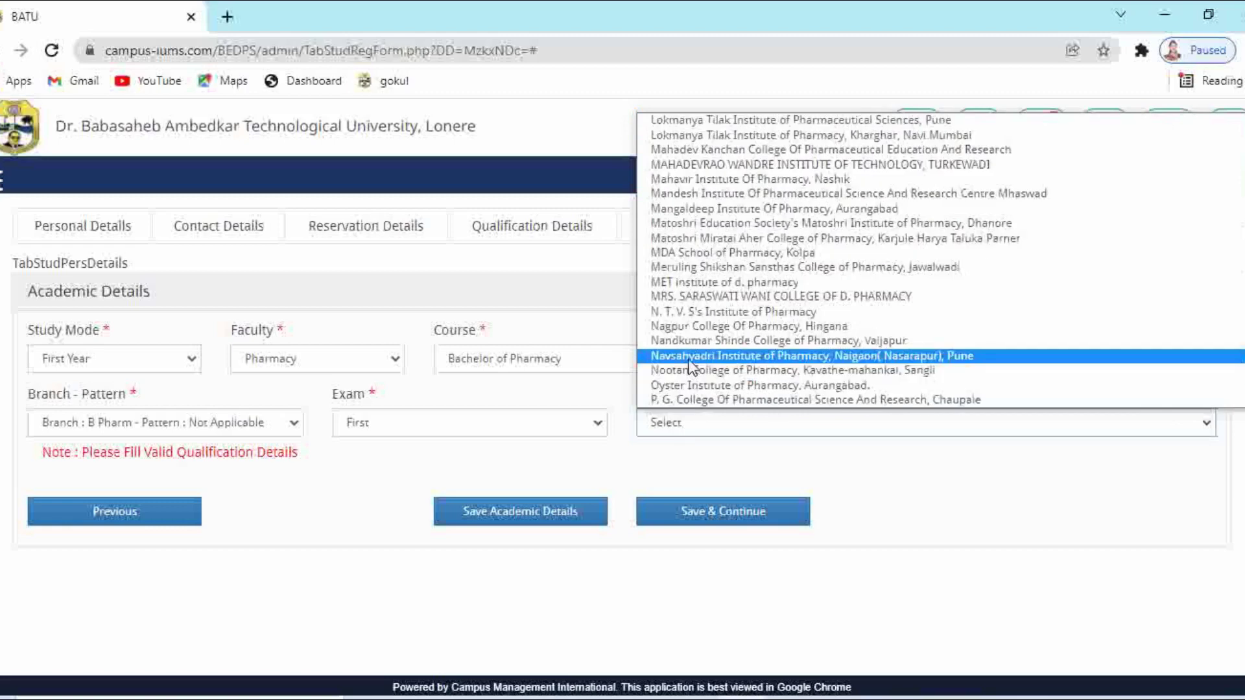
{"action": "left_click", "coordinate": [691, 367]}
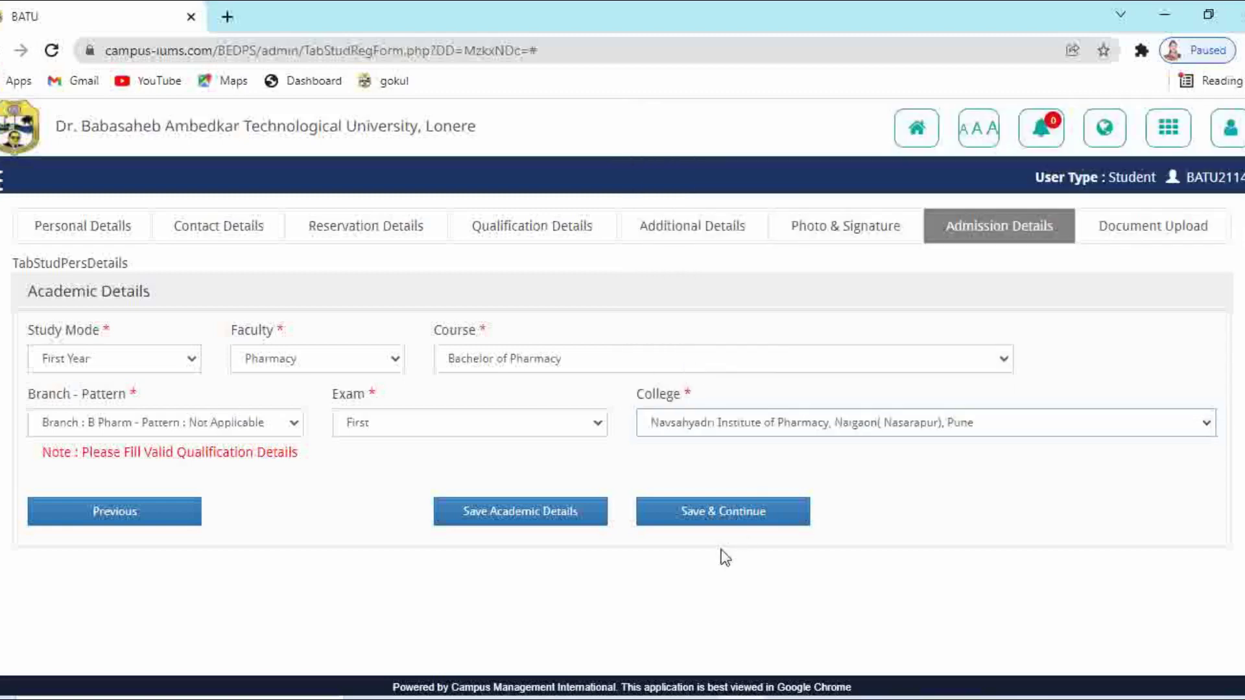
{"action": "left_click", "coordinate": [705, 525]}
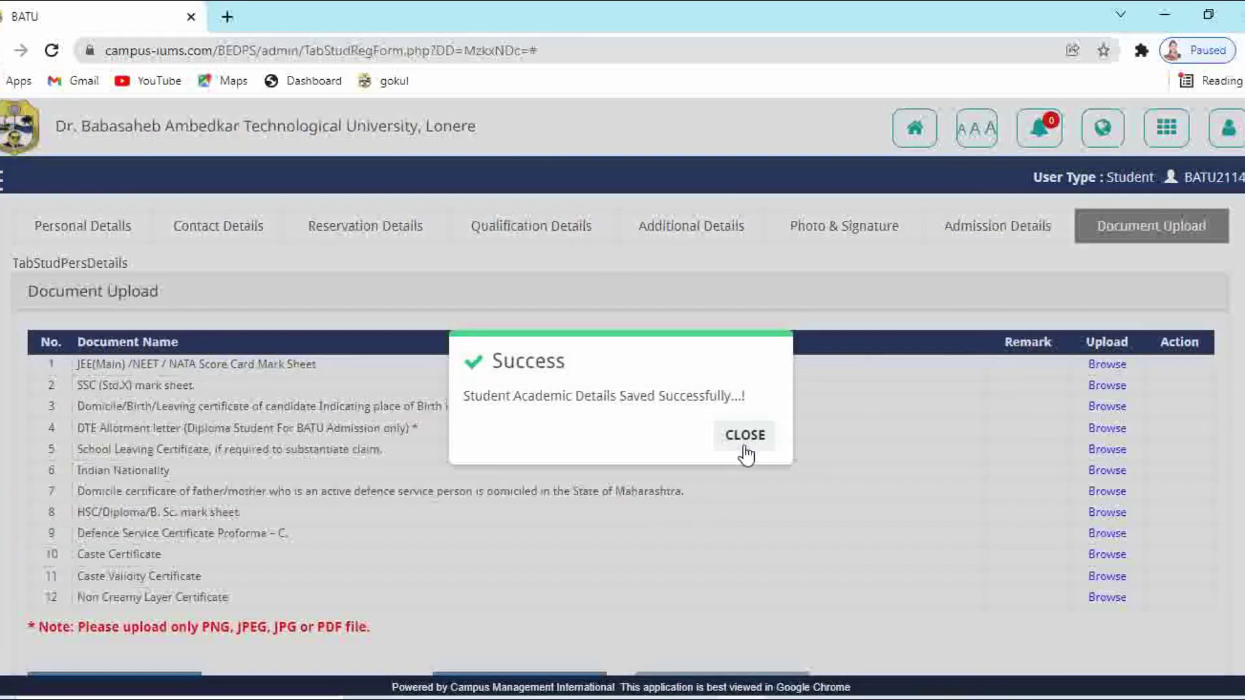
Dismiss the academic-details Success message and attach the score card file to the entrance score card row
{"action": "left_click", "coordinate": [745, 434]}
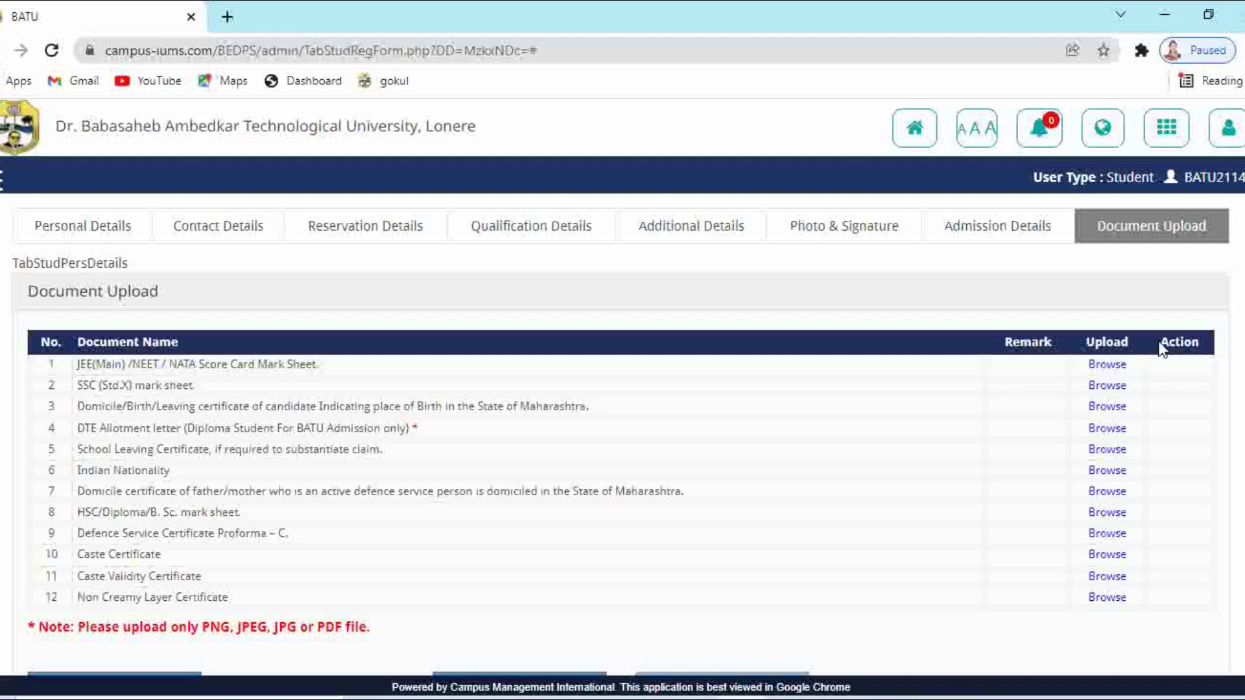
{"action": "left_click", "coordinate": [1109, 365]}
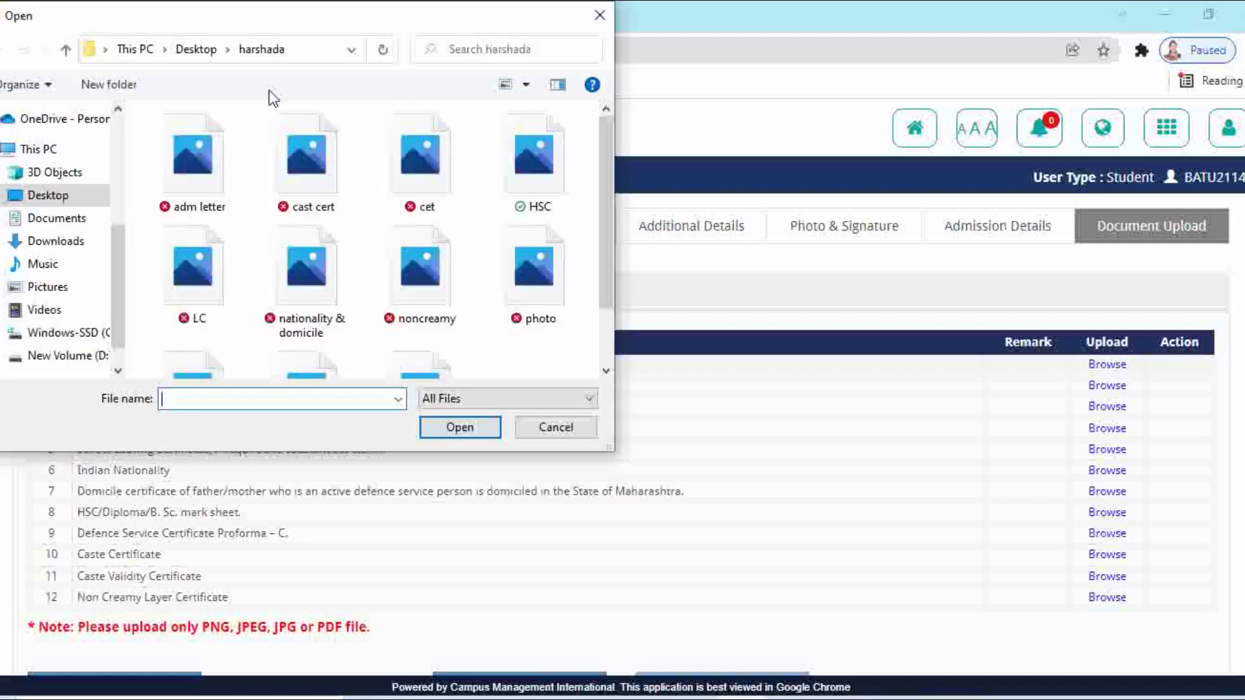
{"action": "double_click", "coordinate": [322, 186]}
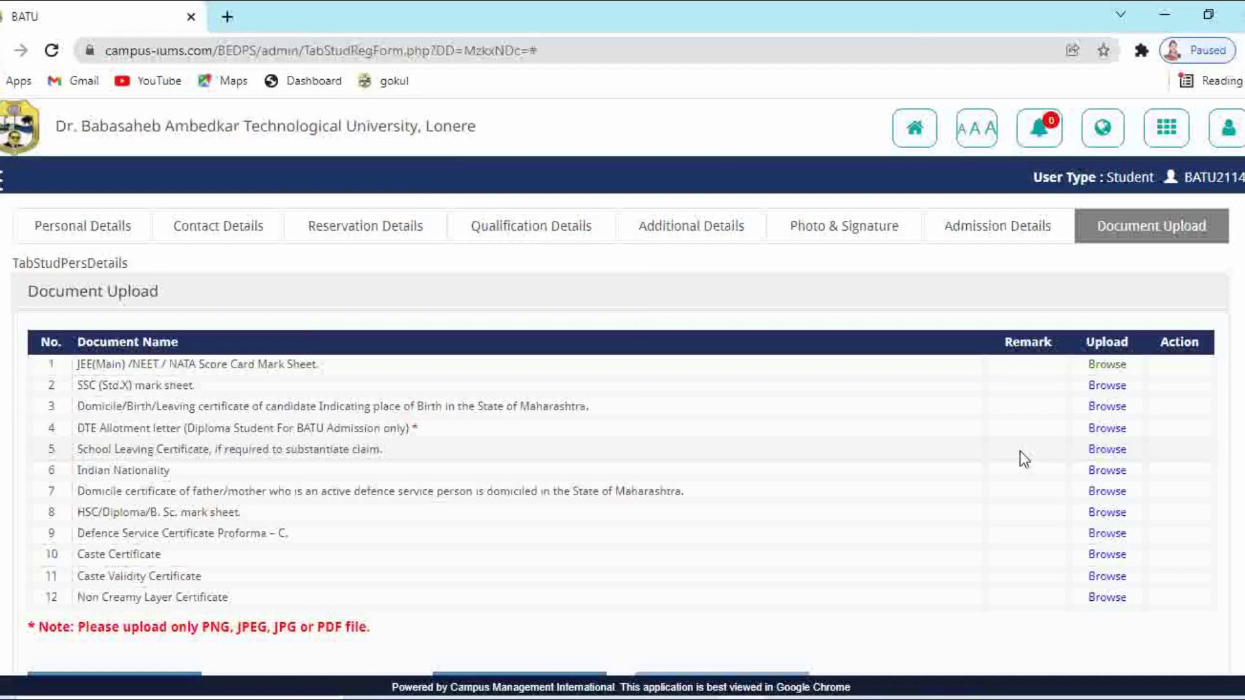
{"action": "scroll", "coordinate": [1017, 450], "scroll_direction": "down", "scroll_amount": 3}
{"action": "scroll", "coordinate": [1015, 457], "scroll_direction": "up", "scroll_amount": 2}
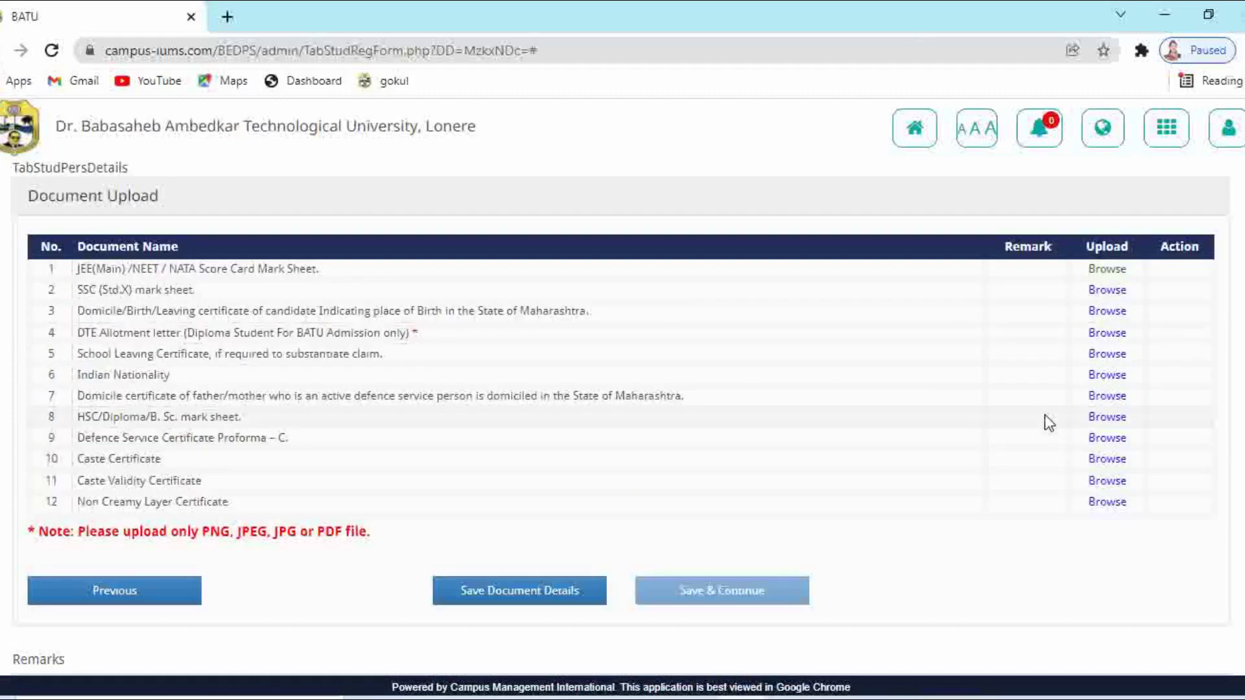
Attach the ssc file to the SSC mark sheet and the nationality & domicile file to the domicile certificate
{"action": "left_click", "coordinate": [1095, 290]}
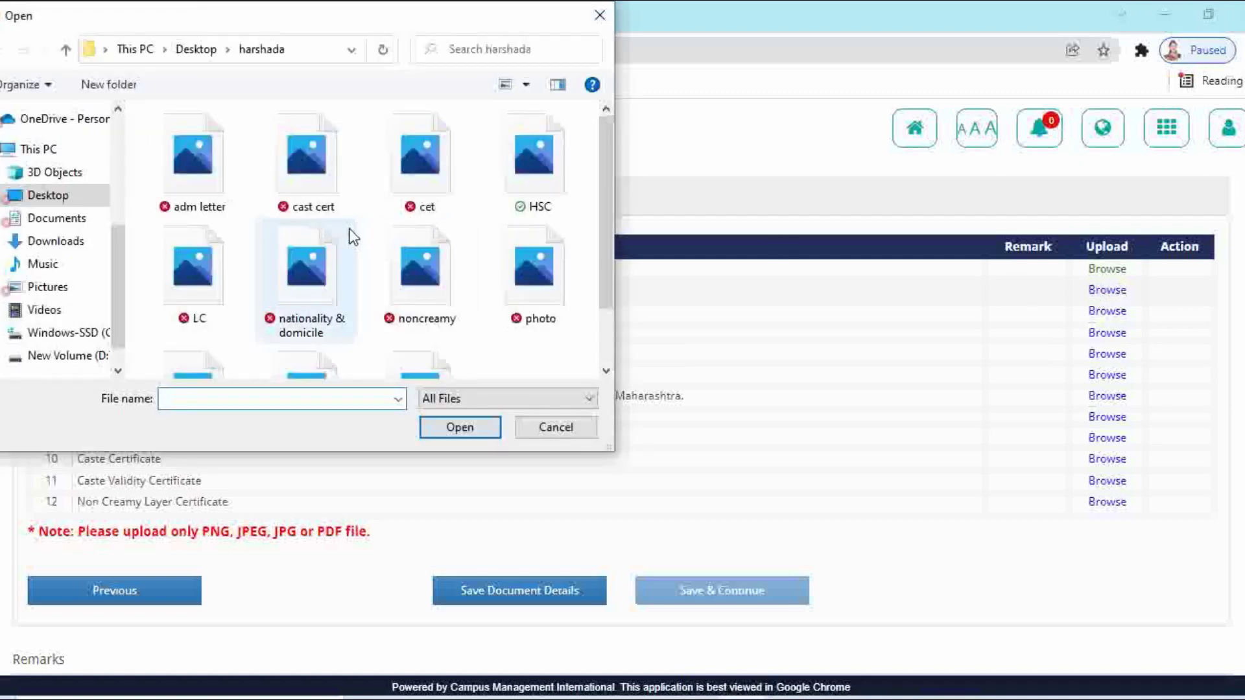
{"action": "scroll", "coordinate": [460, 298], "scroll_direction": "down", "scroll_amount": 1}
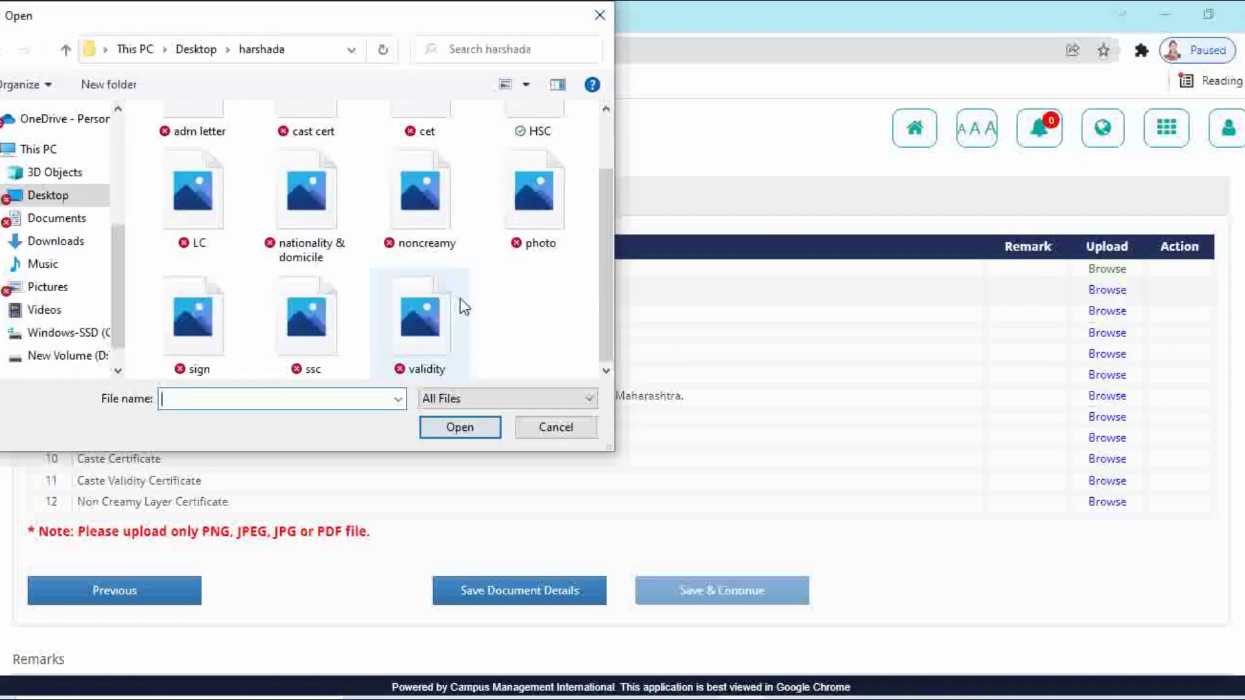
{"action": "left_click", "coordinate": [318, 334]}
{"action": "left_click", "coordinate": [429, 429]}
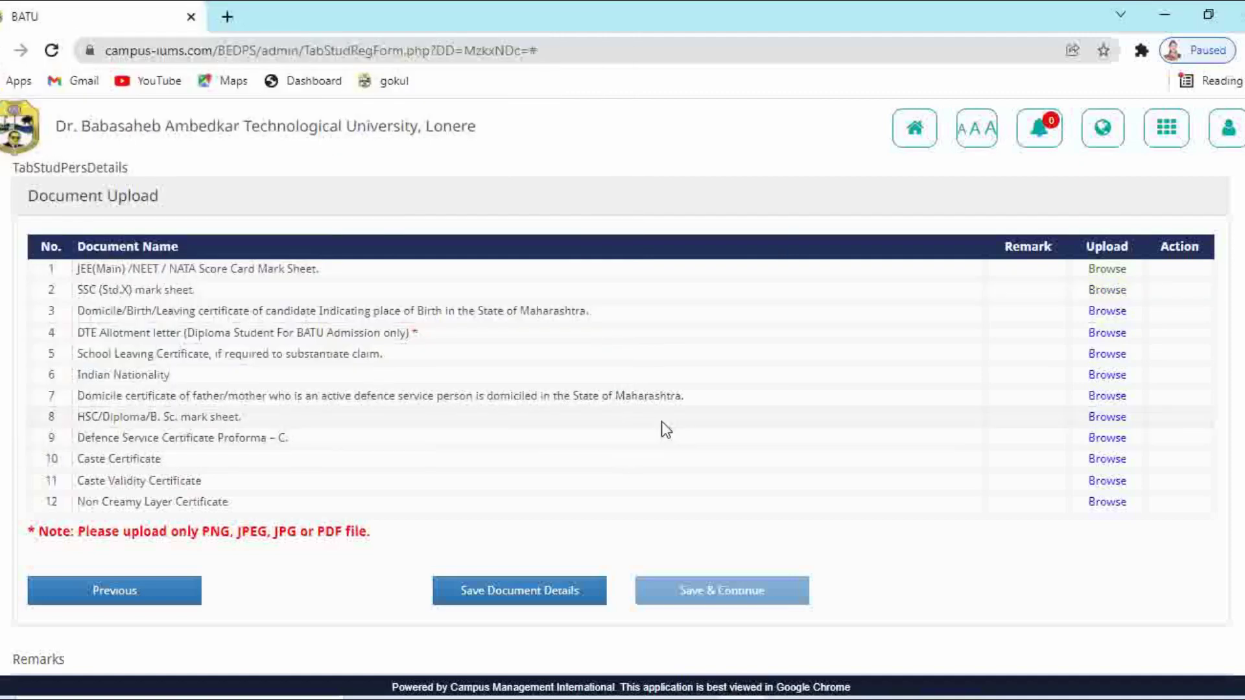
{"action": "left_click", "coordinate": [1102, 312]}
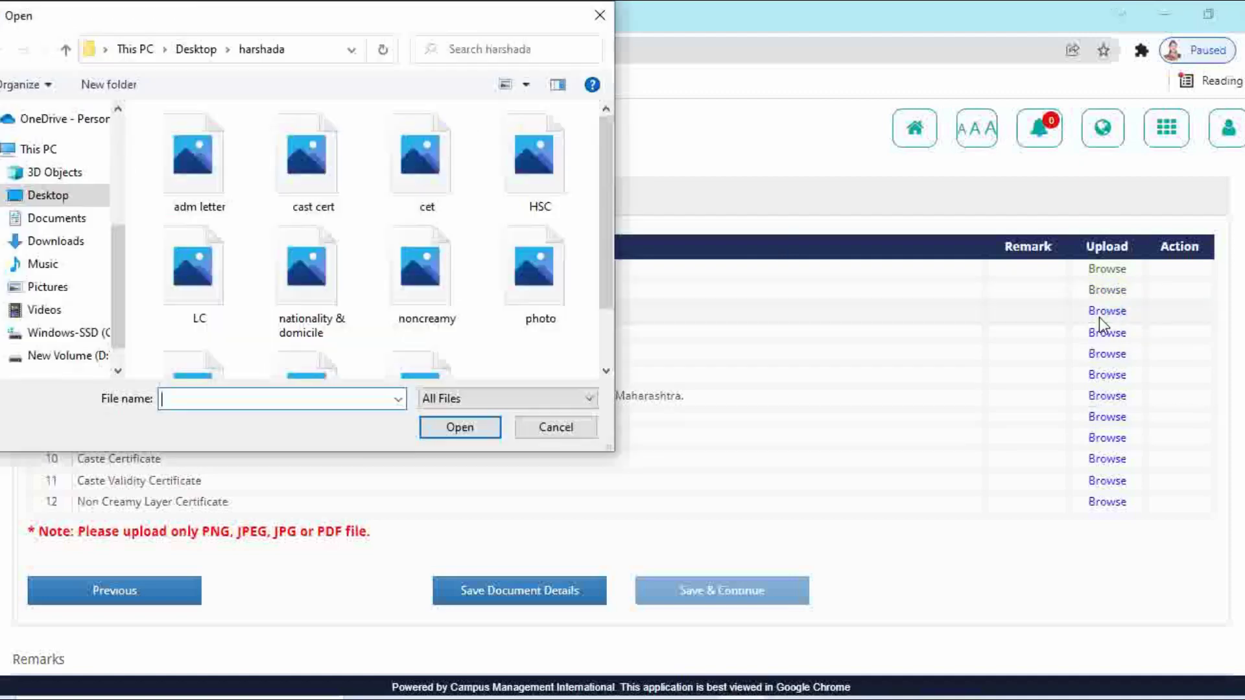
{"action": "left_click", "coordinate": [328, 289]}
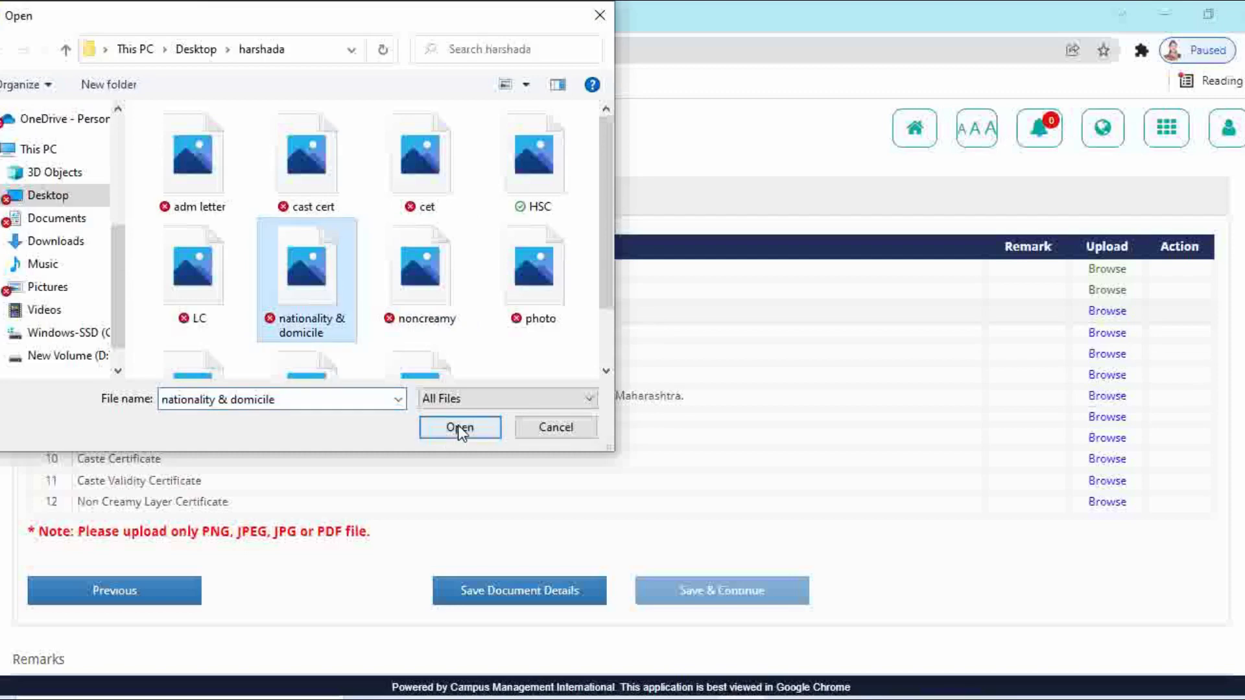
{"action": "left_click", "coordinate": [459, 427]}
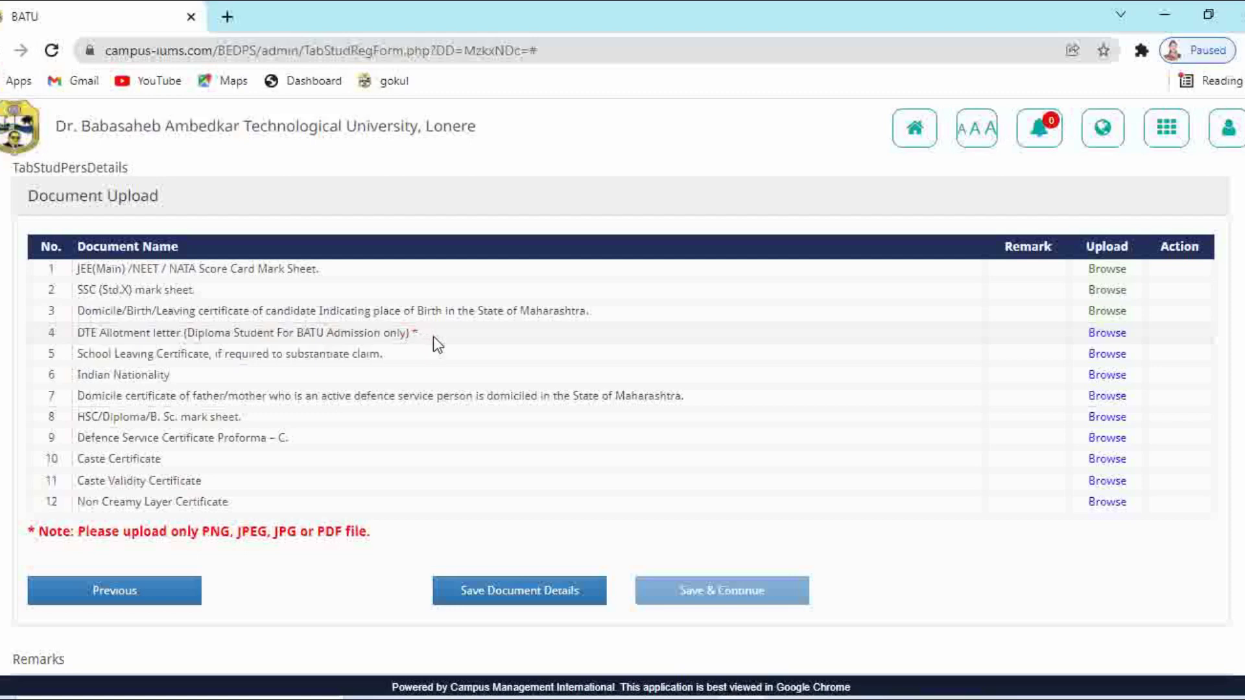
Leave the DTE allotment letter empty and attach the LC file to the School Leaving Certificate
{"action": "left_click", "coordinate": [1106, 333]}
{"action": "key", "text": "Escape"}
{"action": "left_click", "coordinate": [1095, 357]}
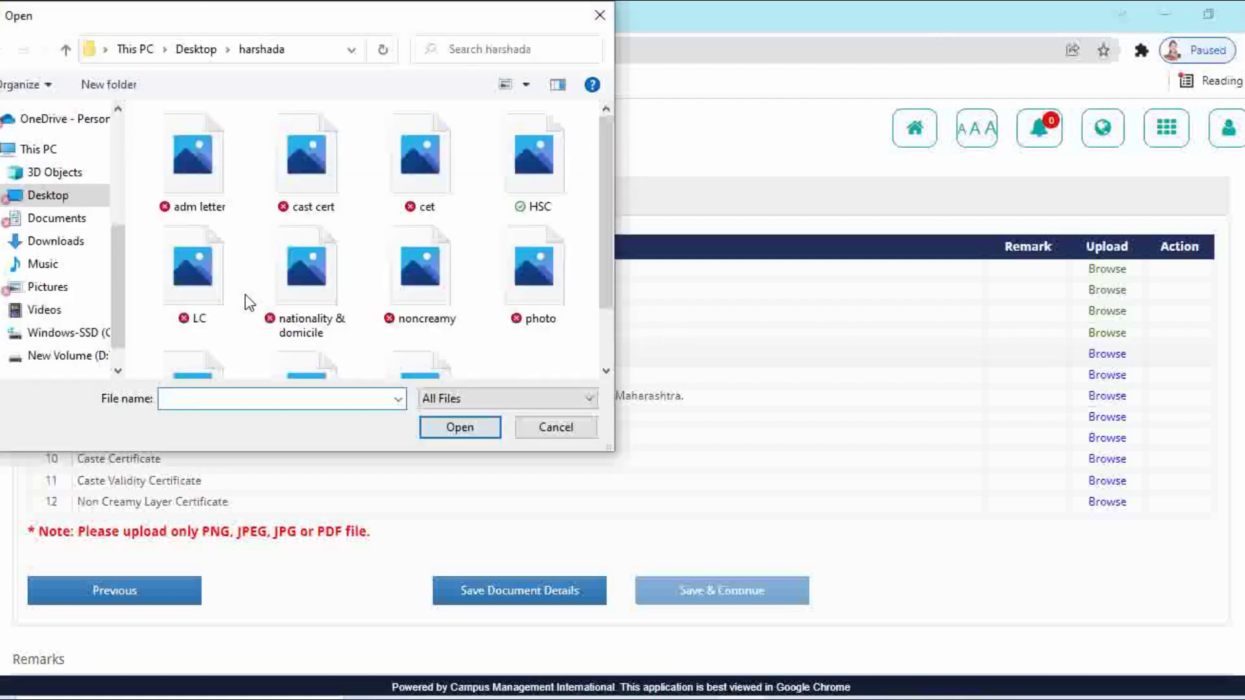
{"action": "left_click", "coordinate": [240, 300]}
{"action": "left_click", "coordinate": [493, 428]}
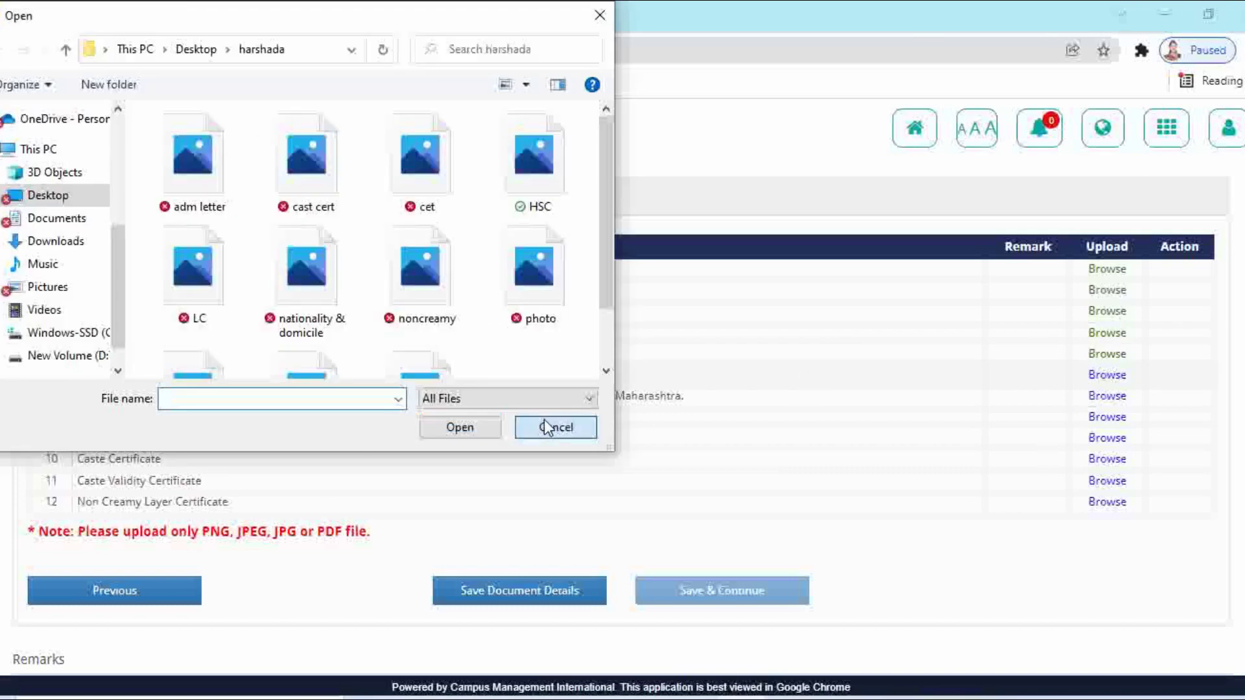
{"action": "left_click", "coordinate": [551, 425]}
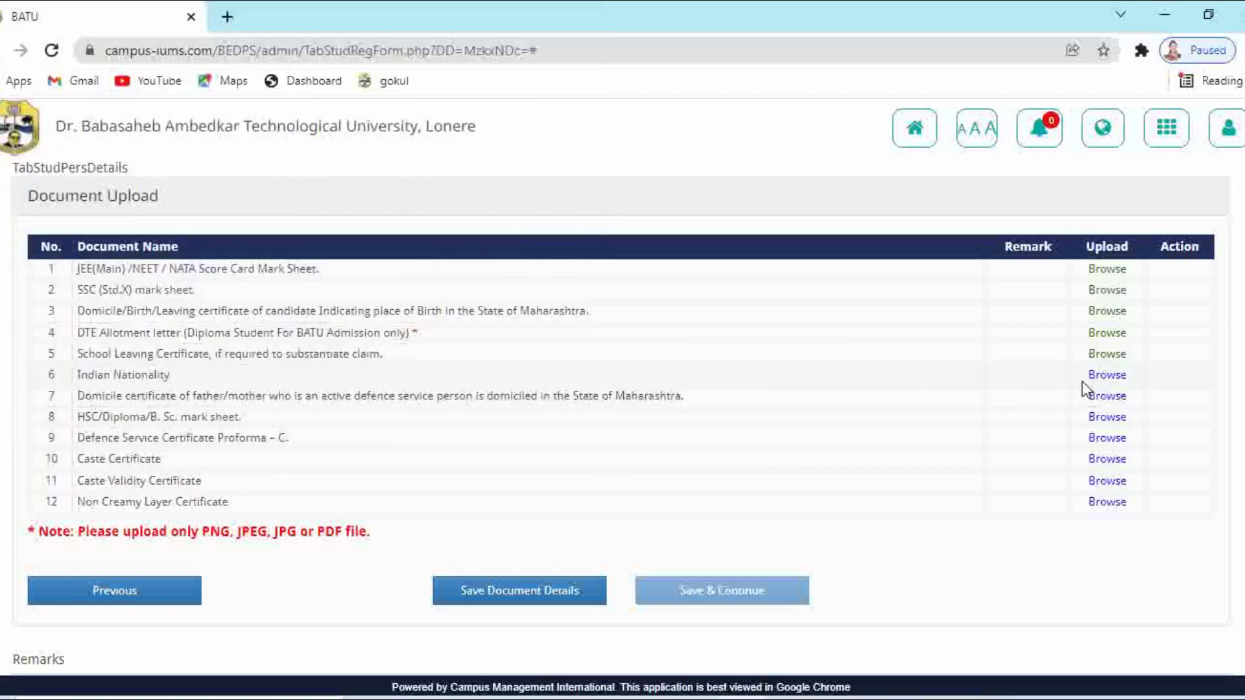
Attach the noncreamy file to the non-creamy layer certificate and save the document details
{"action": "left_click", "coordinate": [1106, 375]}
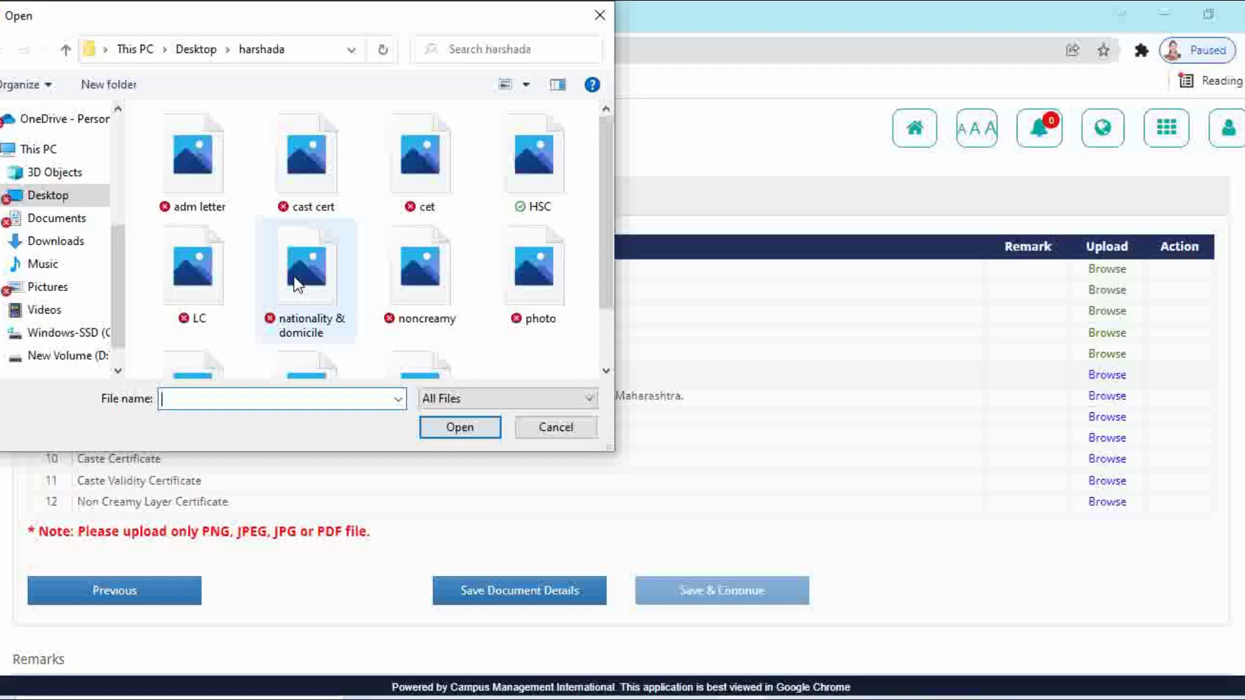
{"action": "left_click", "coordinate": [420, 269]}
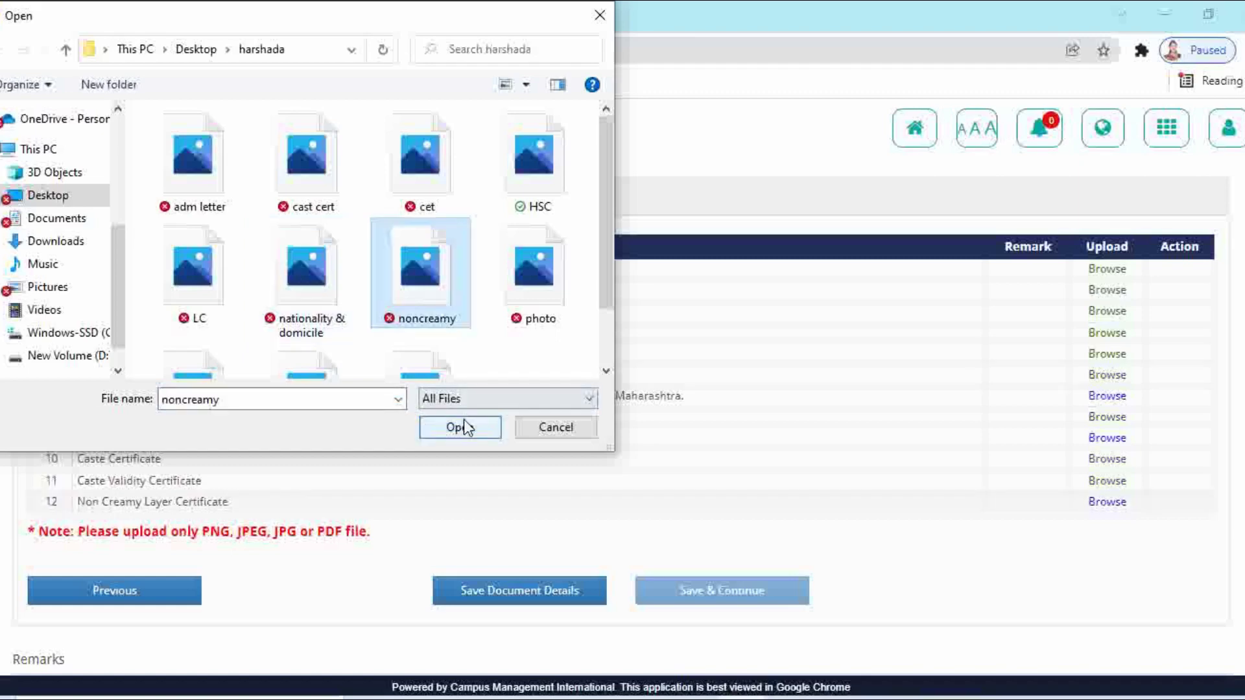
{"action": "left_click", "coordinate": [462, 422]}
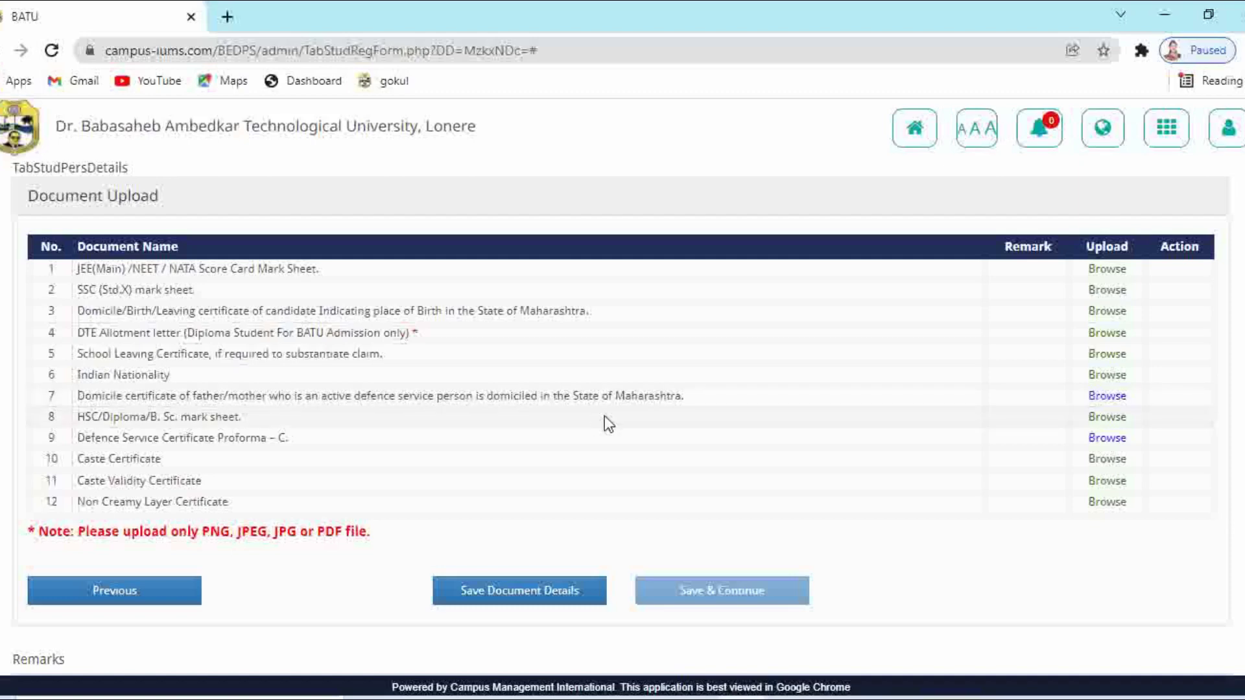
{"action": "left_click", "coordinate": [555, 593]}
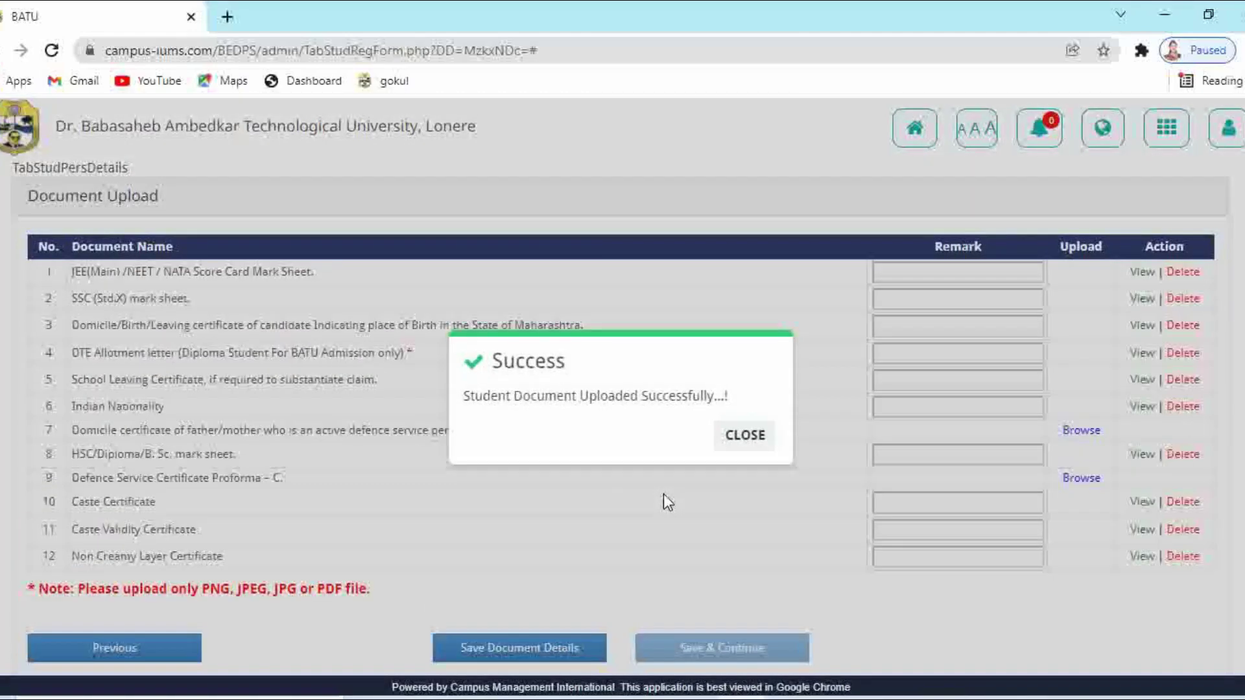
Dismiss the upload message, save document details again, tick the instructions confirmation and submit the profile
{"action": "left_click", "coordinate": [744, 435]}
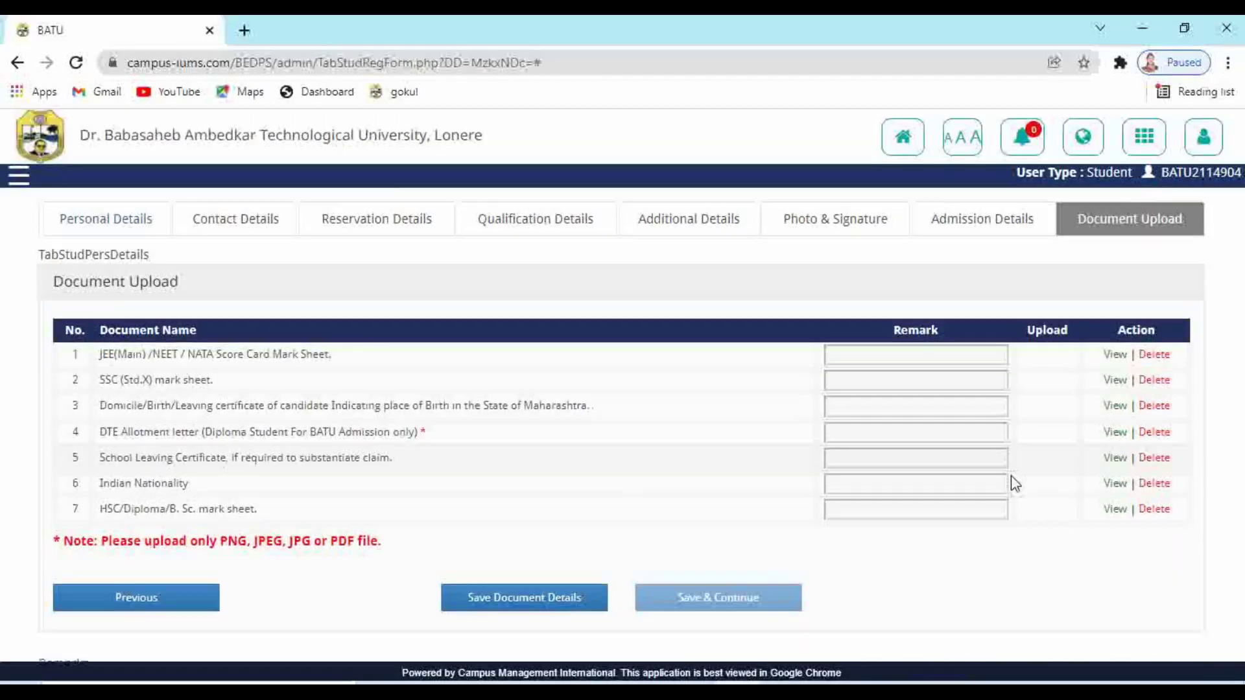
{"action": "scroll", "coordinate": [1011, 479], "scroll_direction": "down", "scroll_amount": 3}
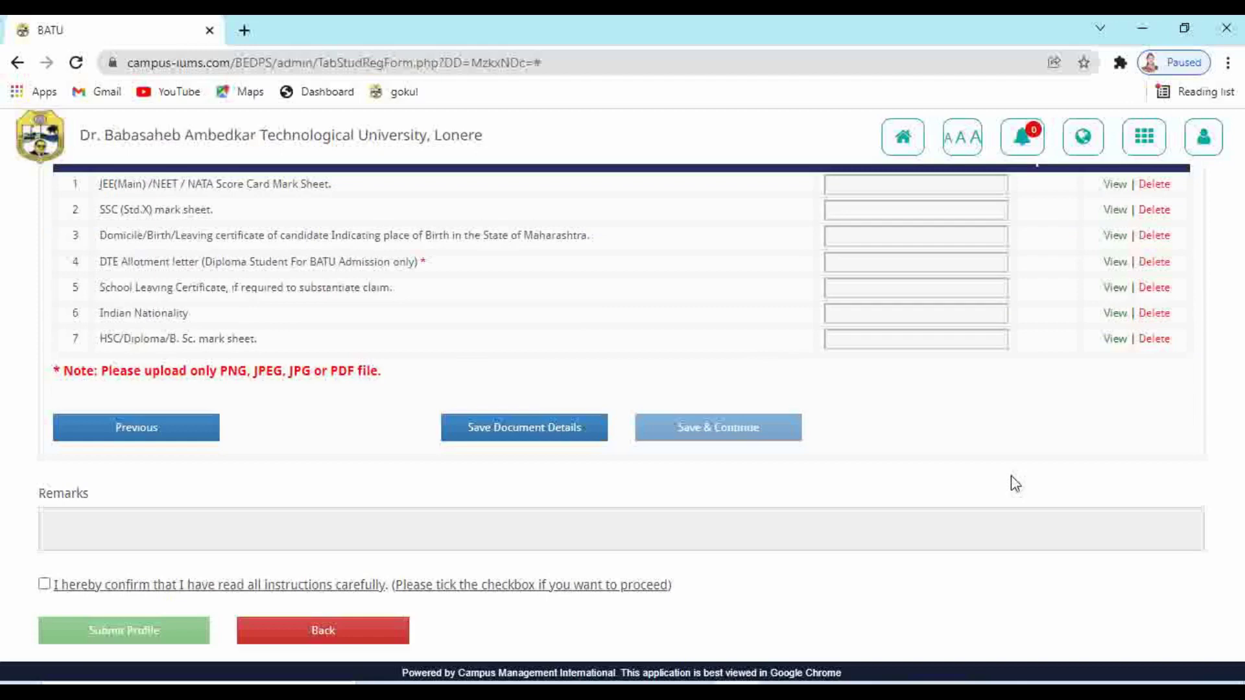
{"action": "left_click", "coordinate": [511, 435]}
{"action": "left_click", "coordinate": [52, 588]}
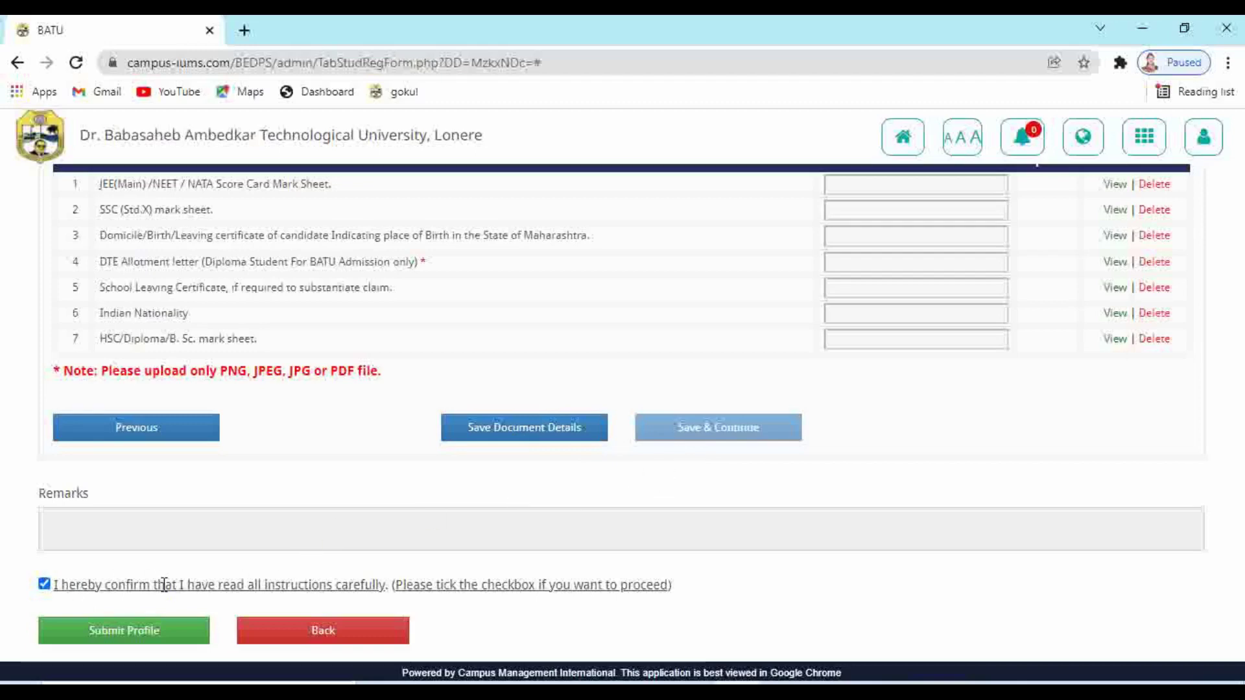
{"action": "left_click", "coordinate": [119, 638]}
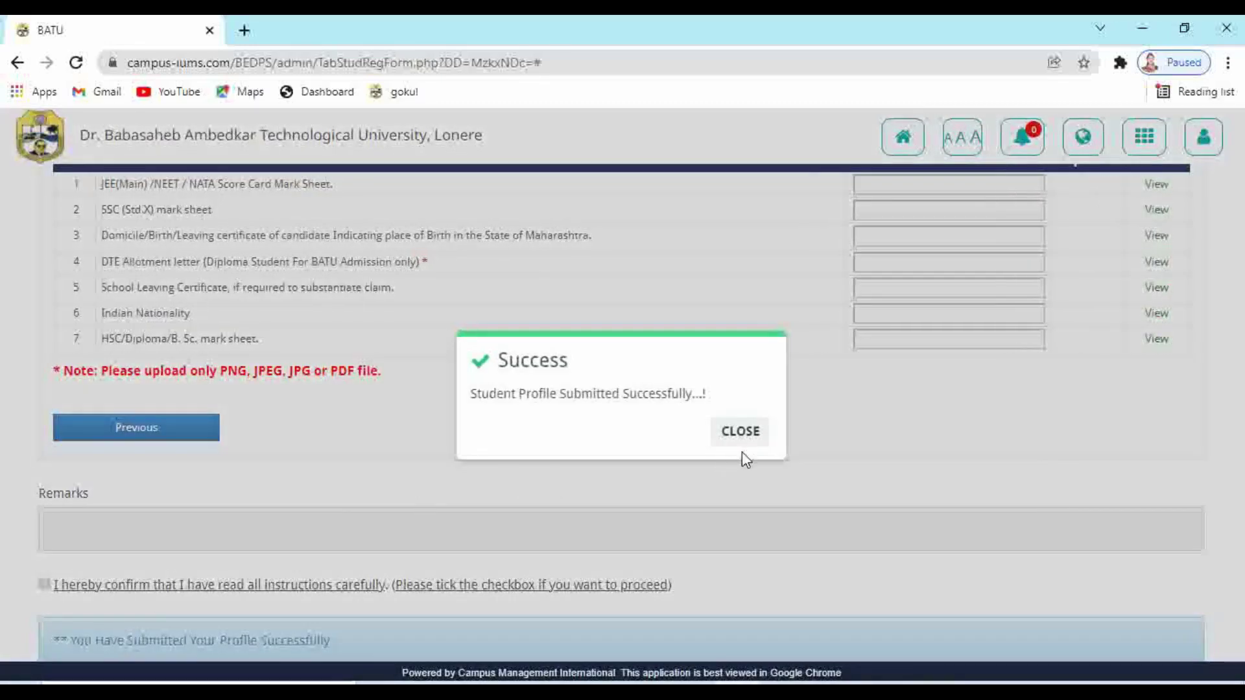
Dismiss the submission message, return to the Home dashboard, acknowledge the welcome alert, and open the user-name menu showing Log out
{"action": "left_click", "coordinate": [743, 434]}
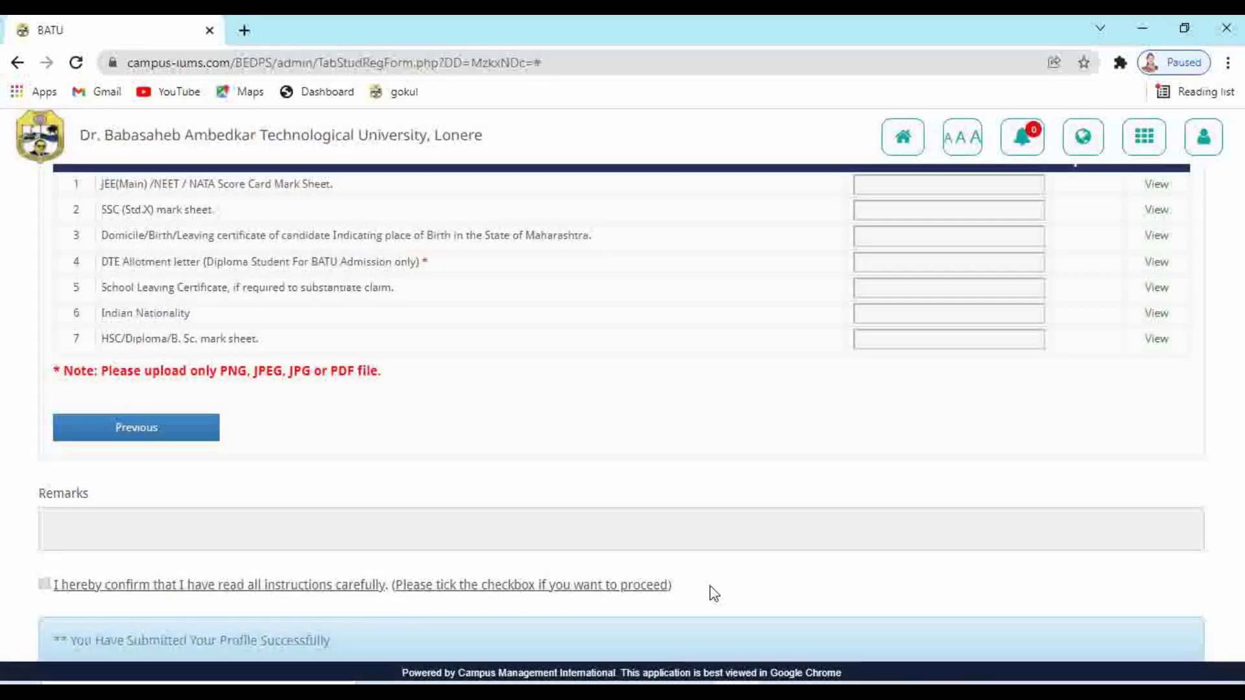
{"action": "scroll", "coordinate": [713, 595], "scroll_direction": "down", "scroll_amount": 1}
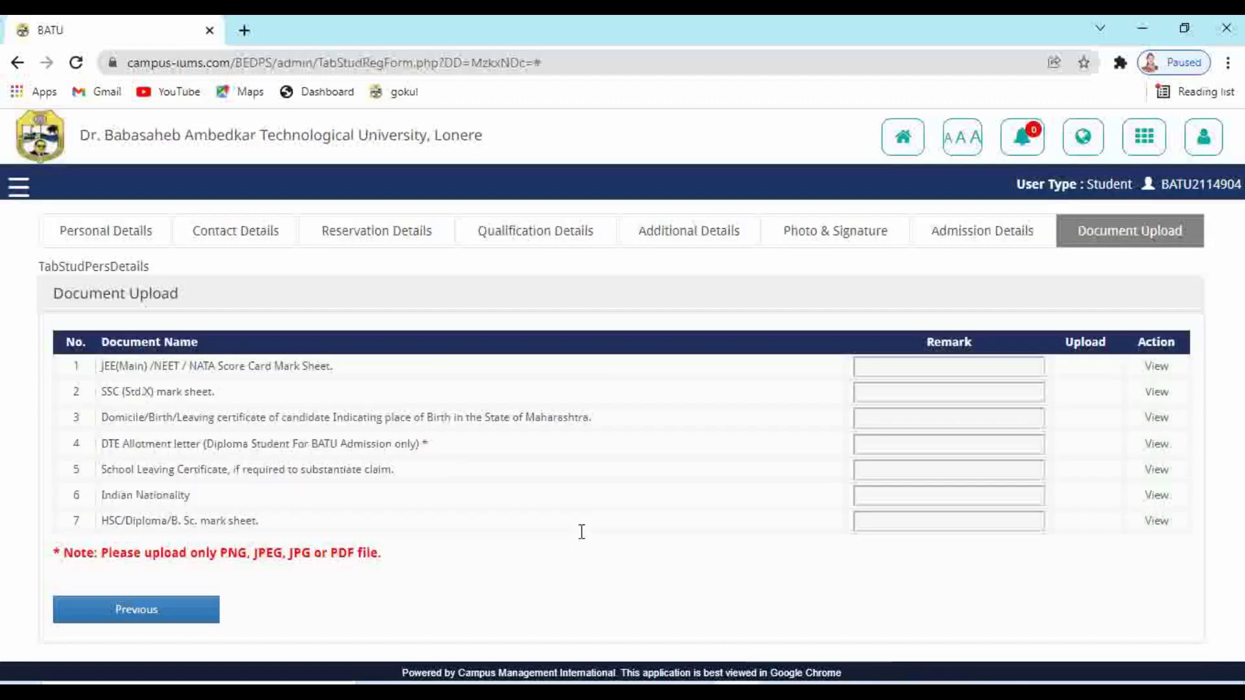
{"action": "left_click", "coordinate": [904, 144]}
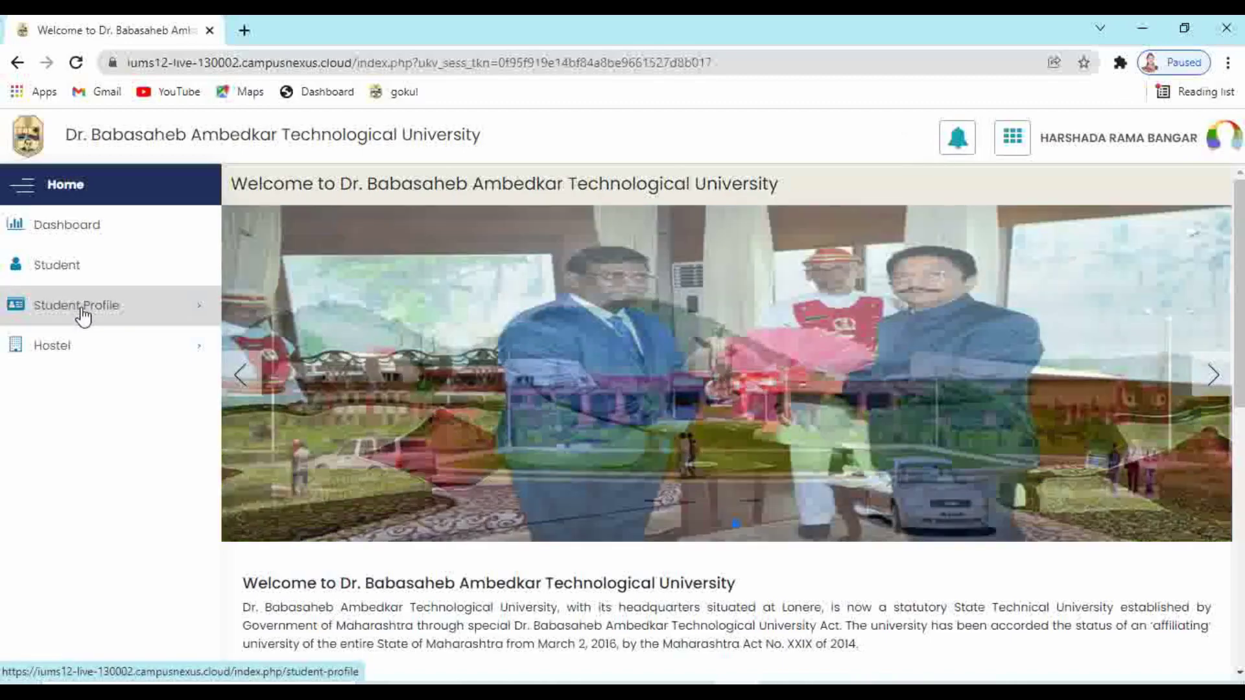
{"action": "left_click", "coordinate": [784, 164]}
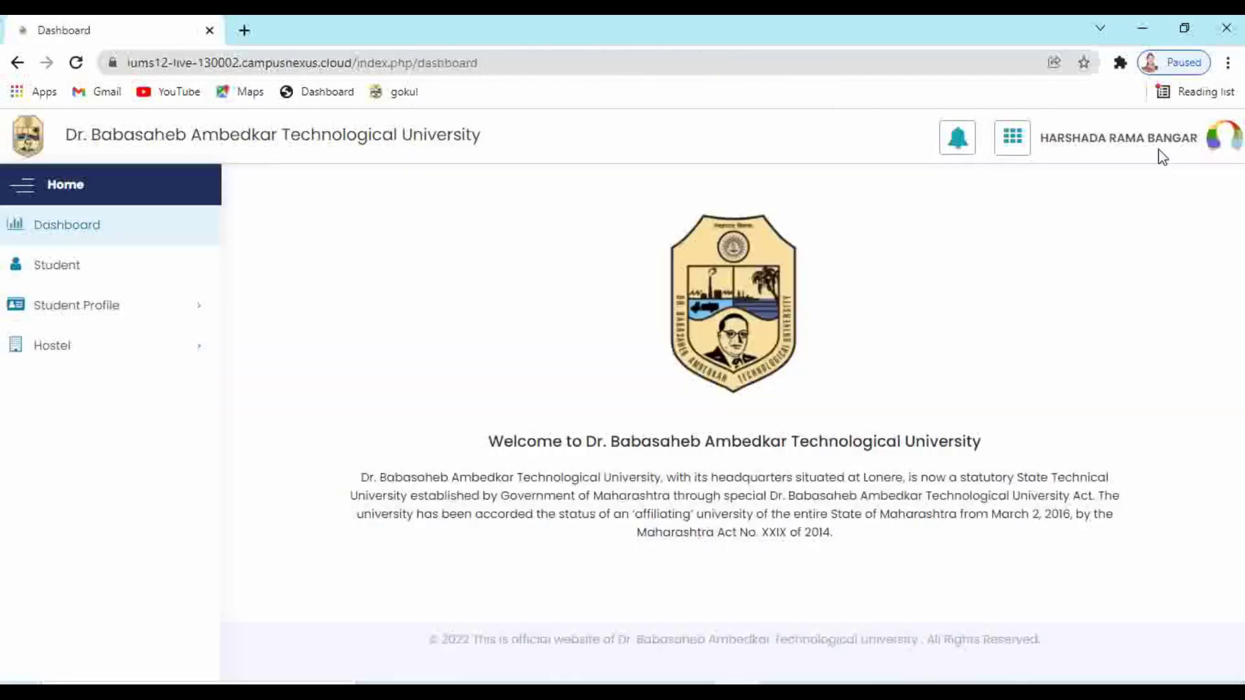
{"action": "left_click", "coordinate": [1124, 138]}
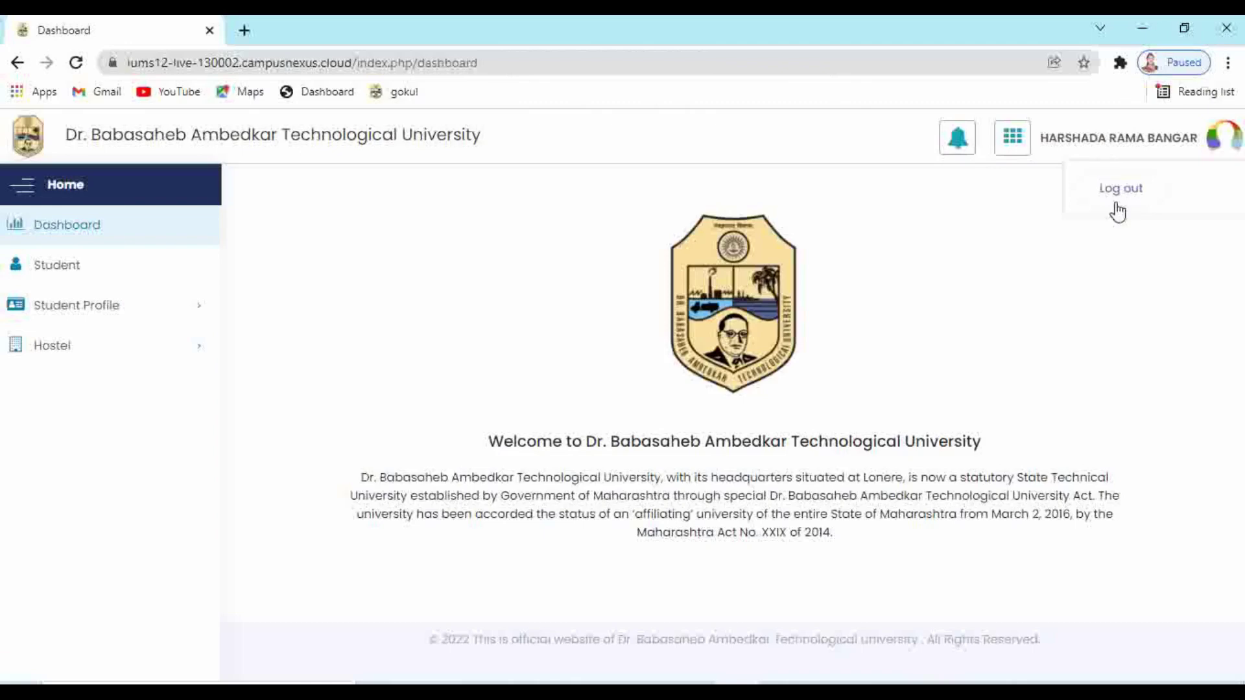